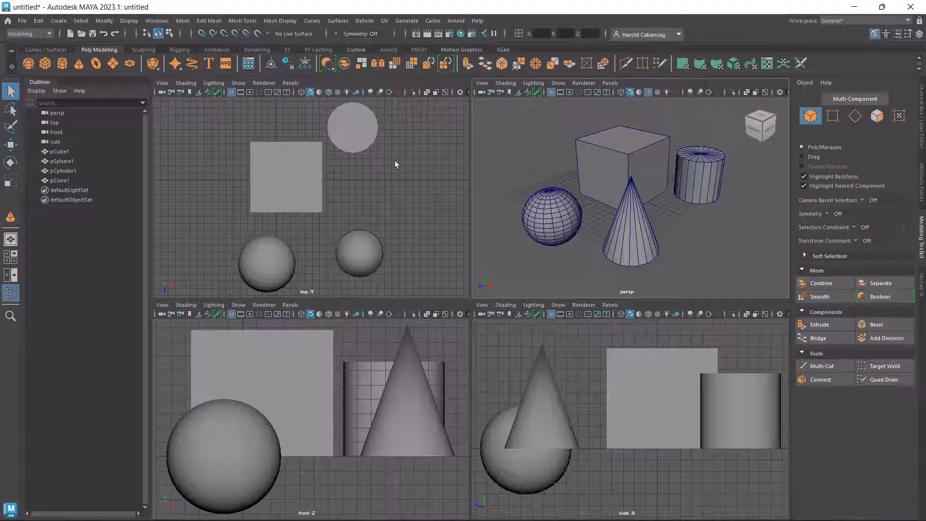
drag(405, 119, 210, 276)
click(510, 163)
key(space)
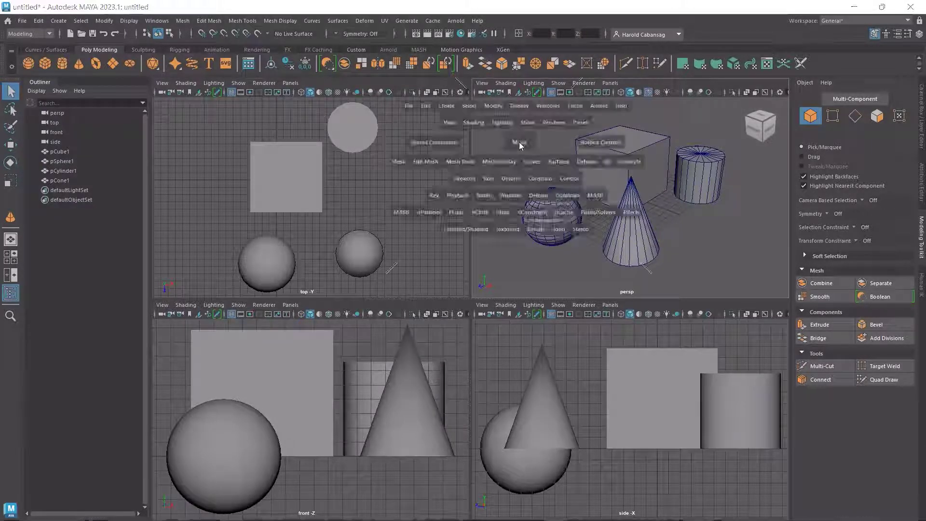
key(space)
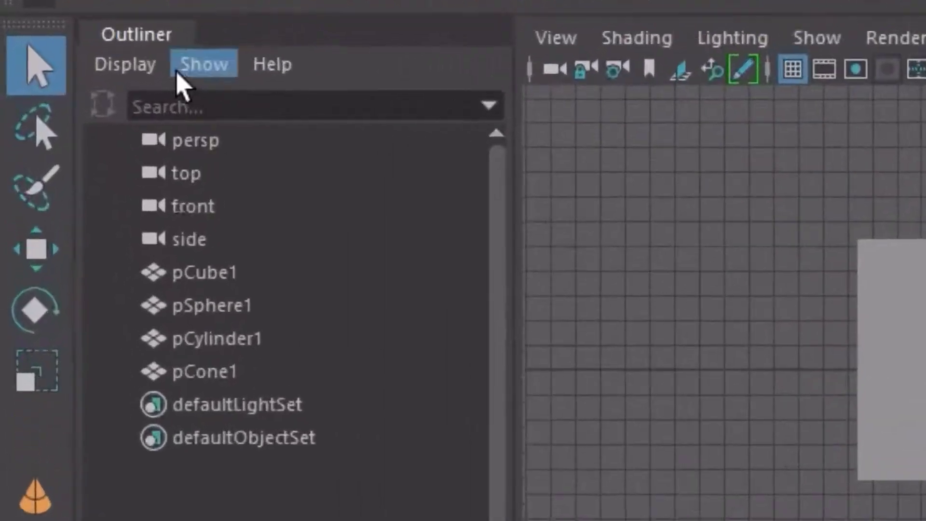
Select the cube, sphere, cylinder and cone one at a time in the Outliner to identify each object
click(226, 281)
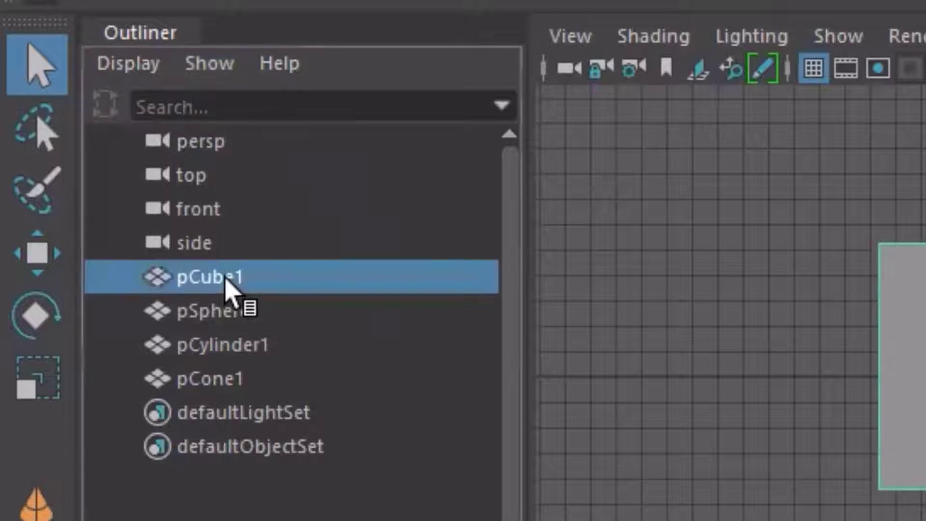
click(232, 318)
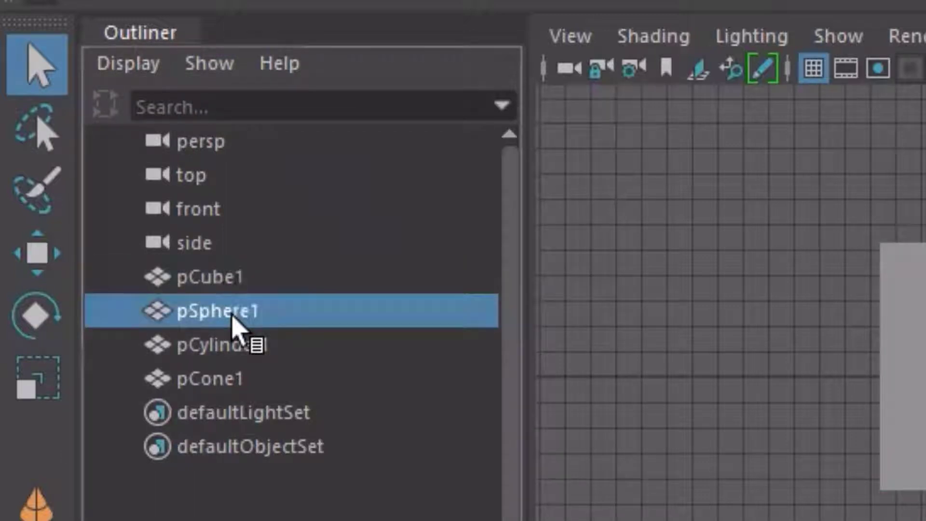
click(233, 346)
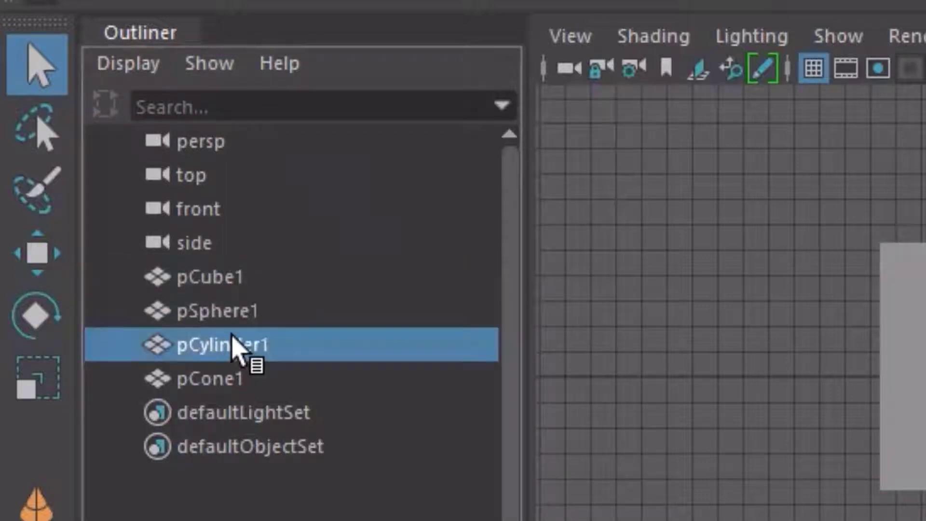
click(232, 389)
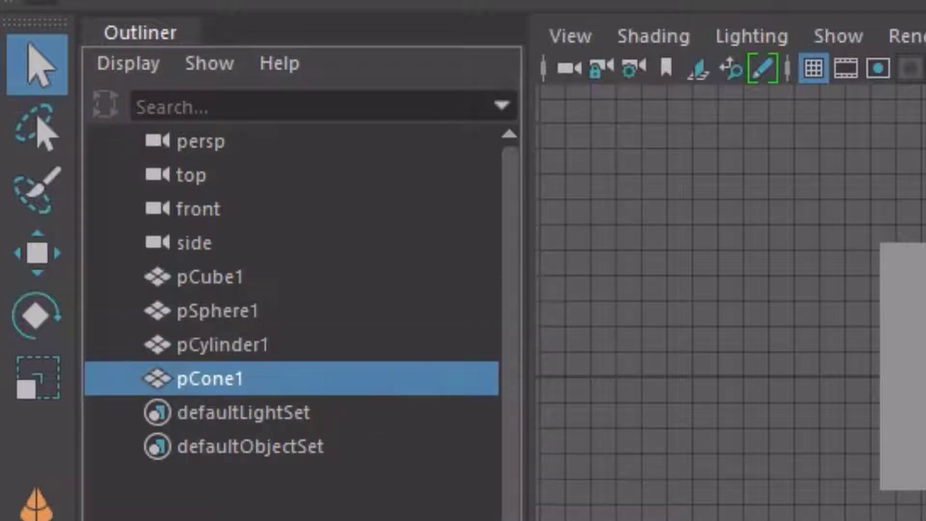
Delete pCylinder1, pCone1 and pSphere1 from the scene, keeping only the cube
click(226, 340)
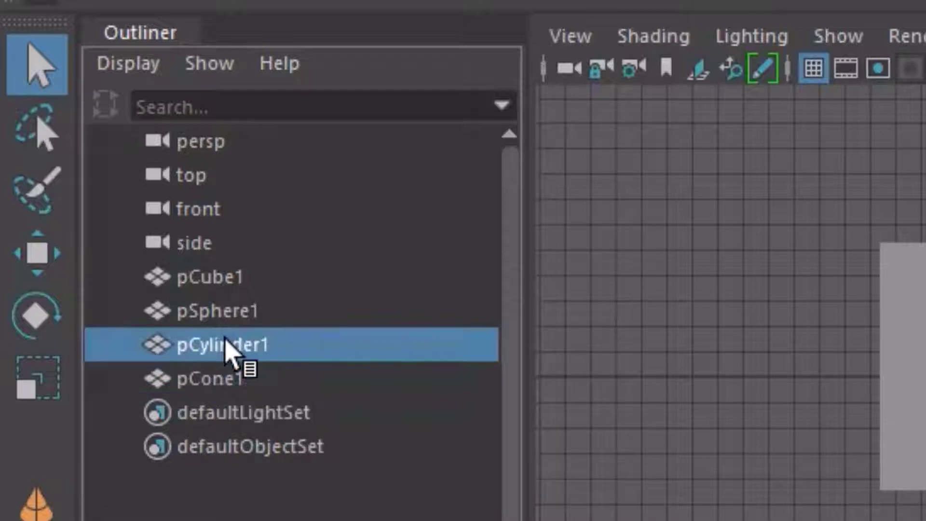
key(Delete)
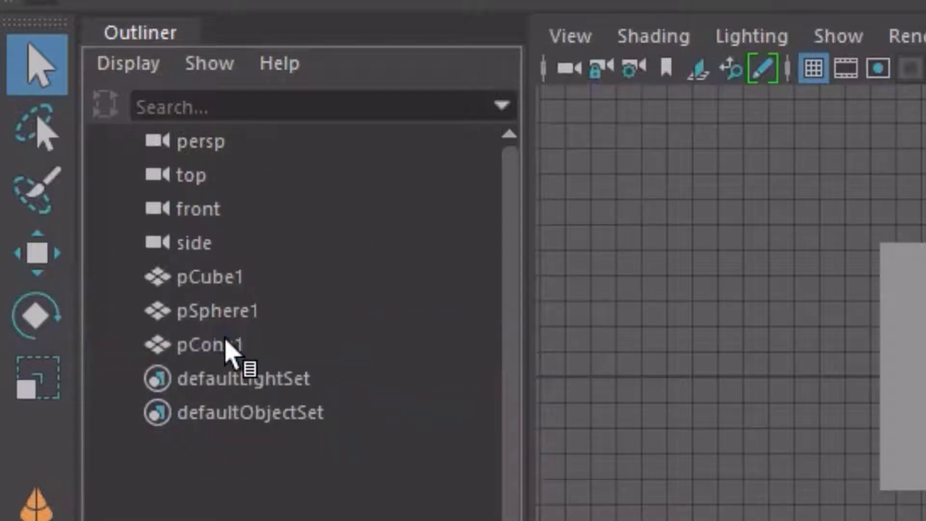
click(226, 345)
key(Delete)
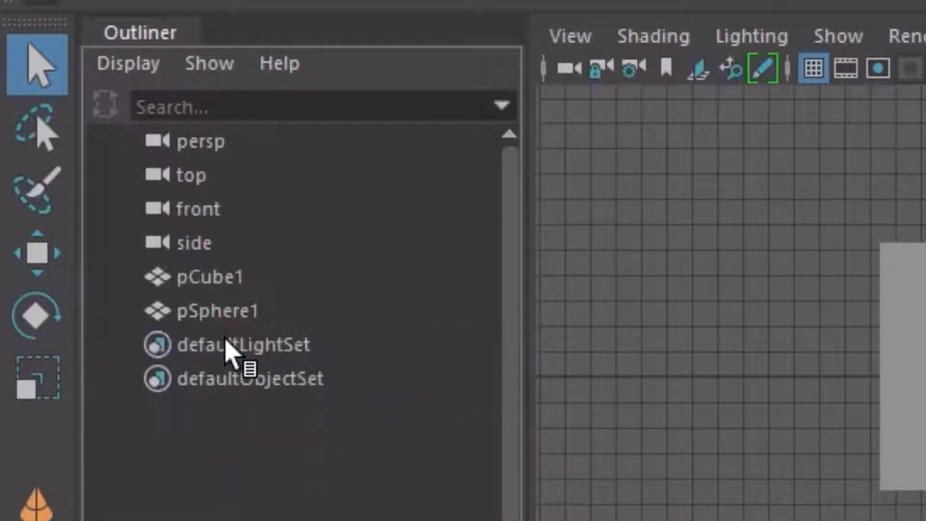
click(232, 302)
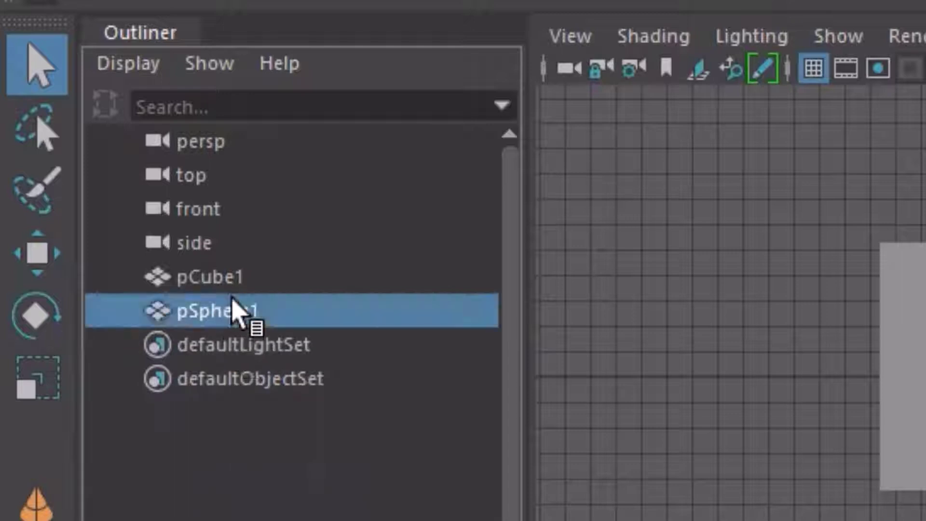
key(Delete)
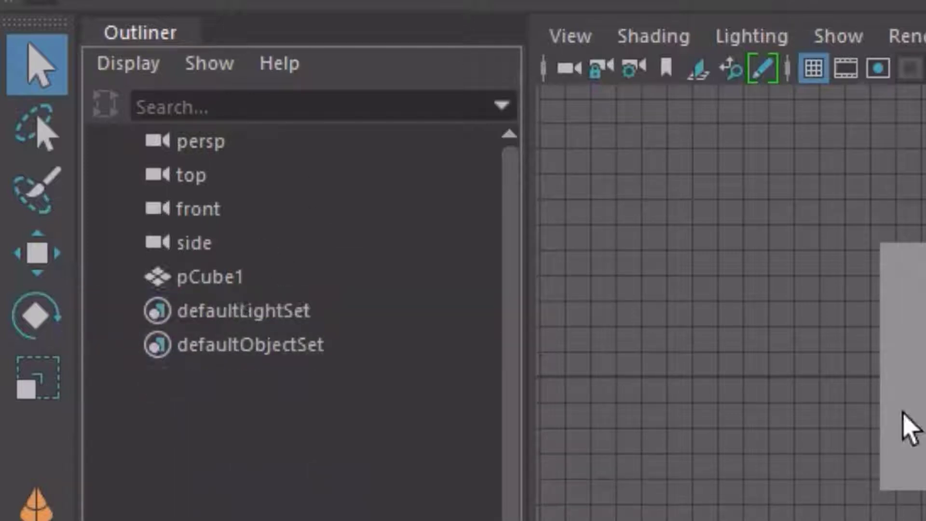
Identify the cube and the persp, top, front and side cameras by selecting each in turn, and clear the selection
click(912, 429)
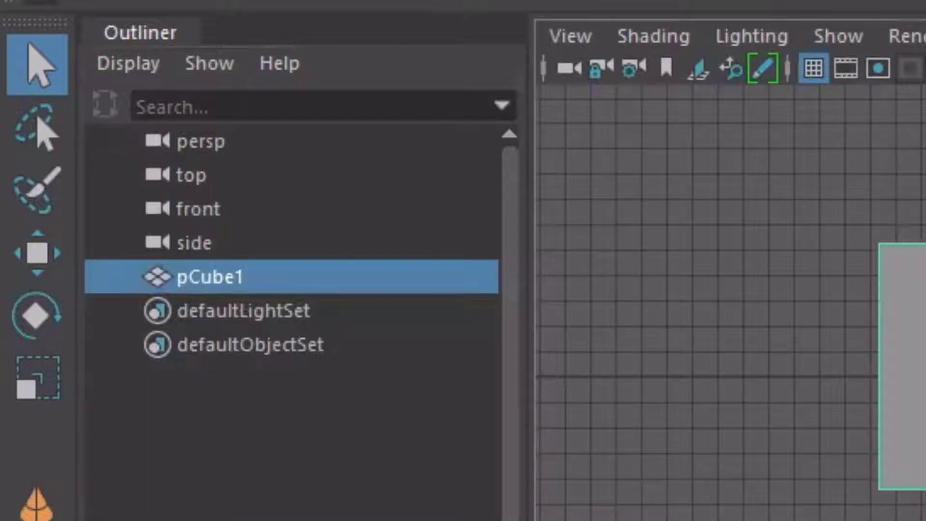
click(174, 147)
click(187, 177)
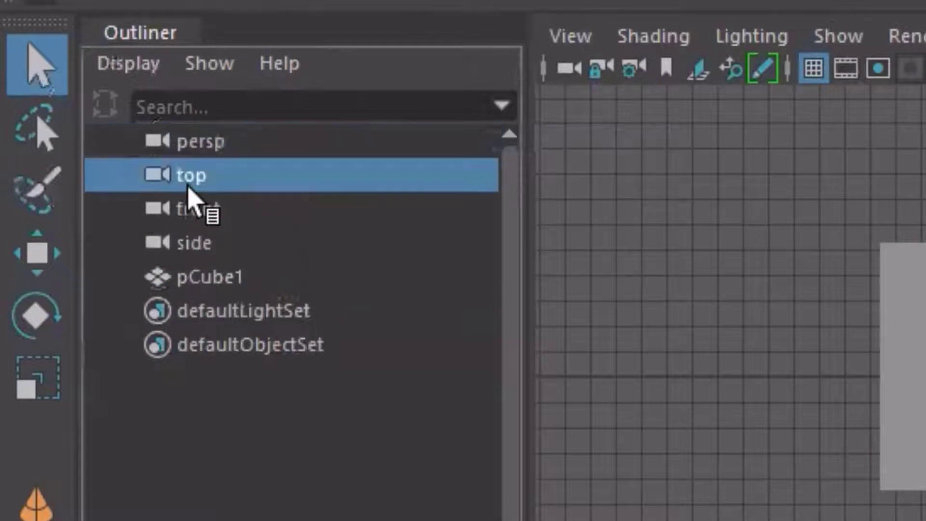
click(193, 214)
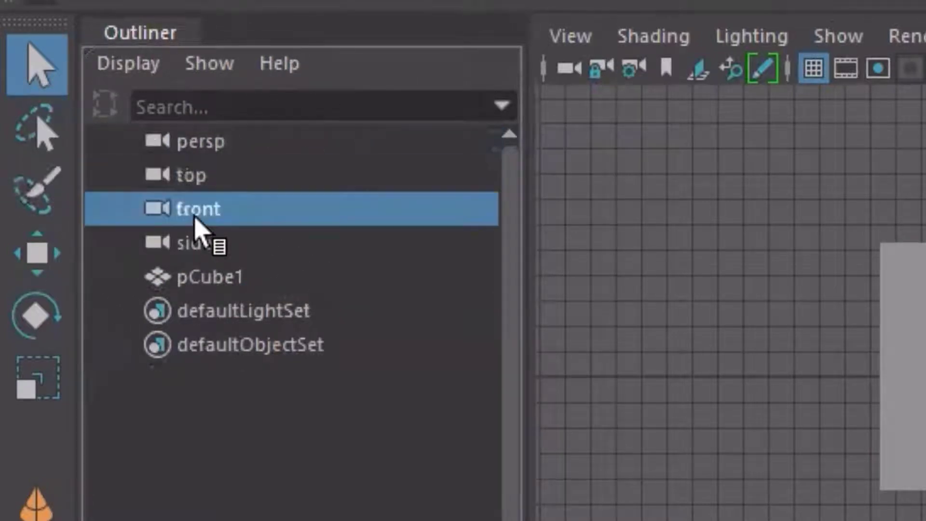
click(218, 255)
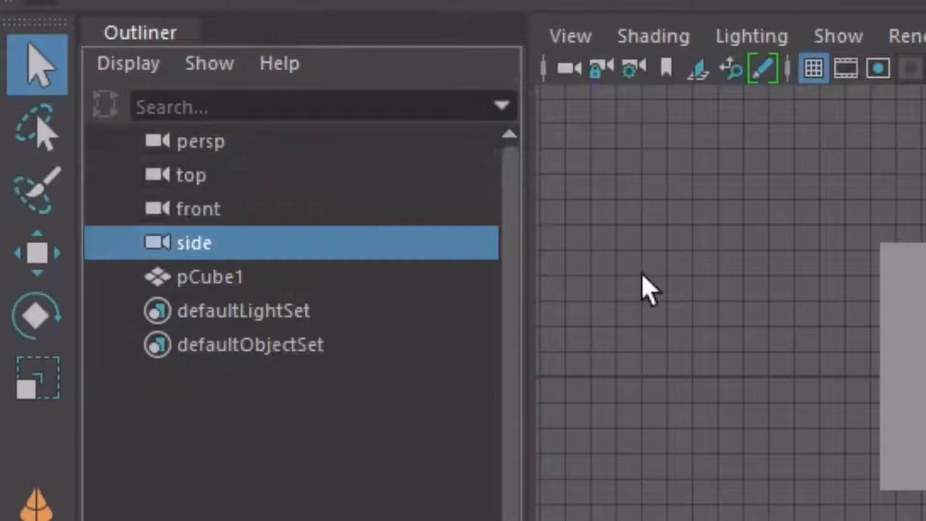
drag(260, 231, 324, 246)
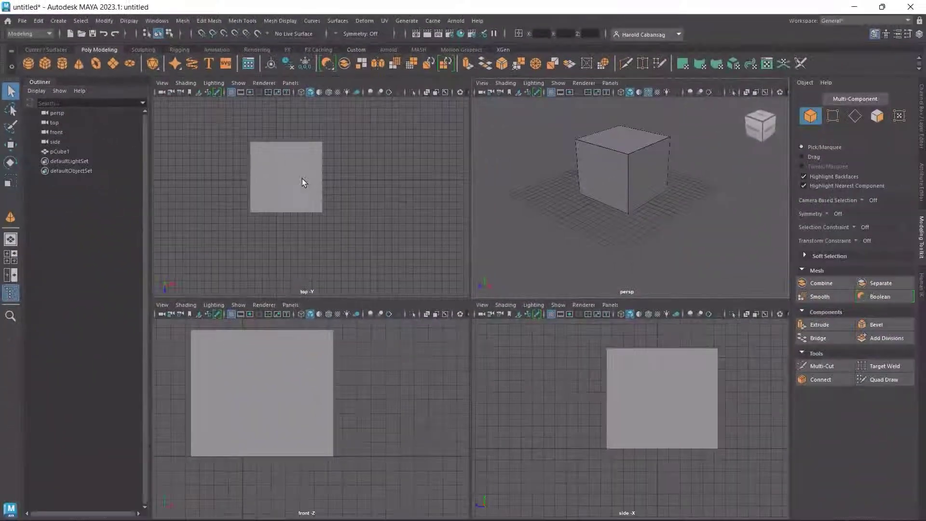
Select pCube1 and switch through the Move, Rotate and Scale tools
click(51, 148)
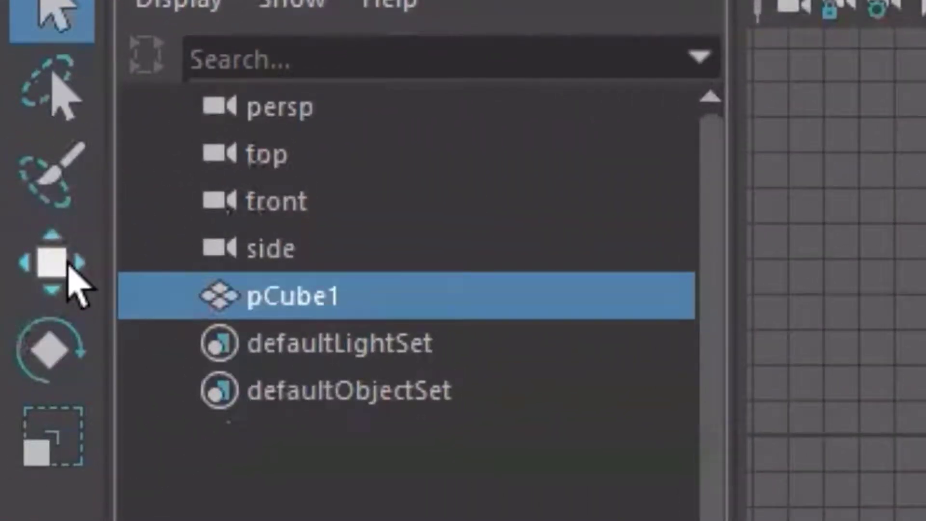
click(69, 264)
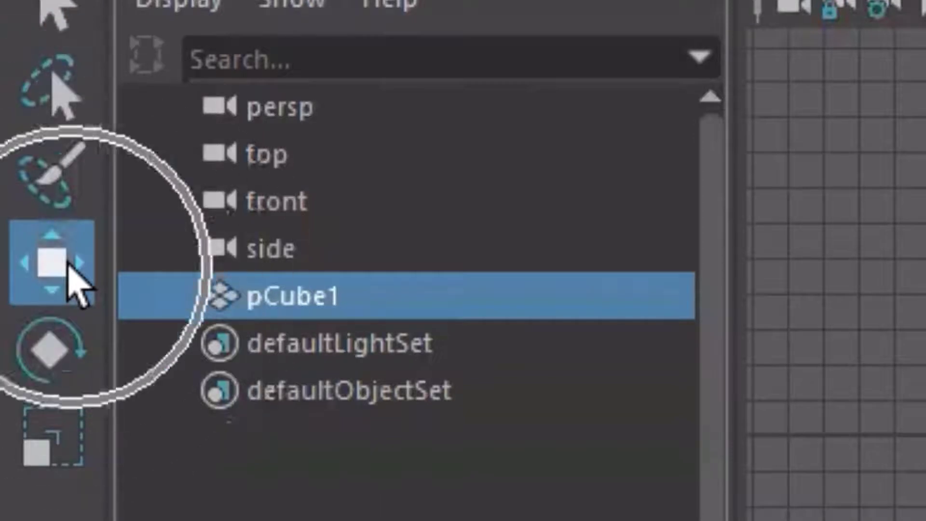
click(62, 357)
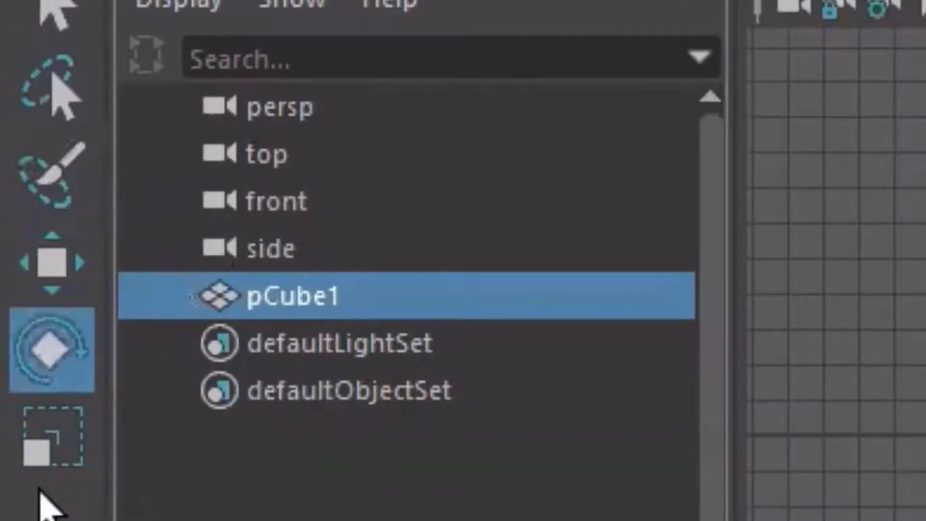
click(63, 424)
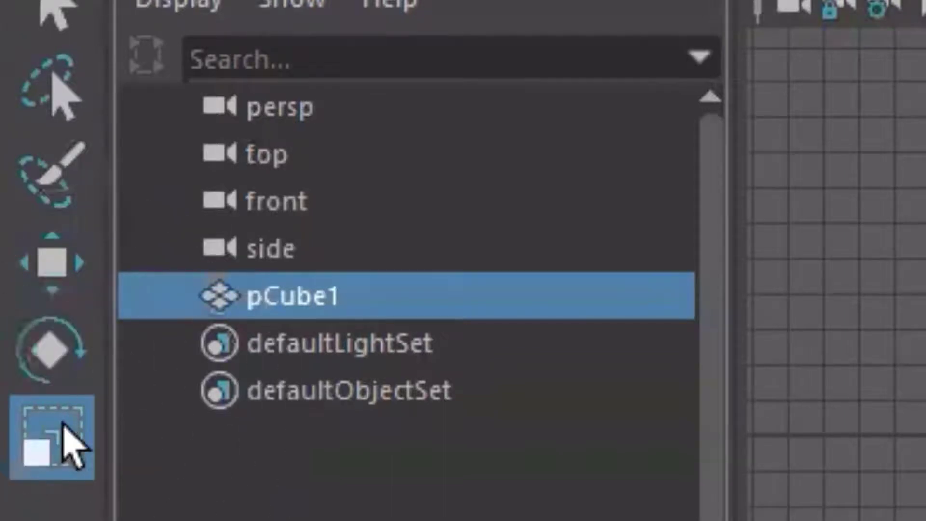
click(76, 276)
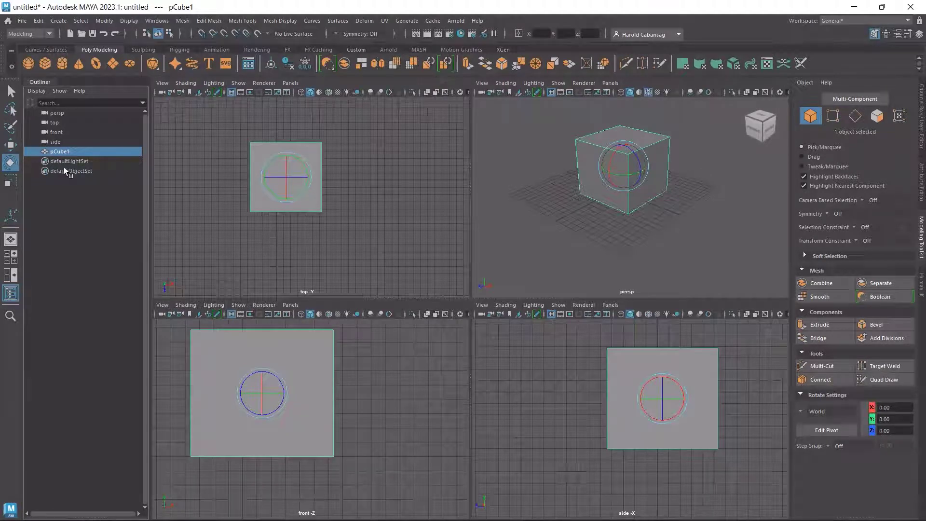
Activate the Move tool on the cube and show its manipulator close up in a maximized perspective view
click(14, 147)
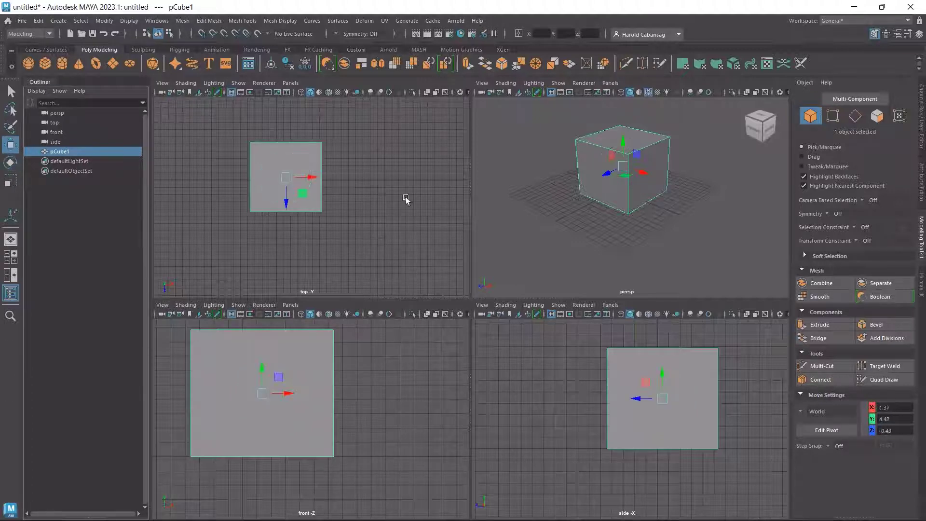
middle_click(581, 208)
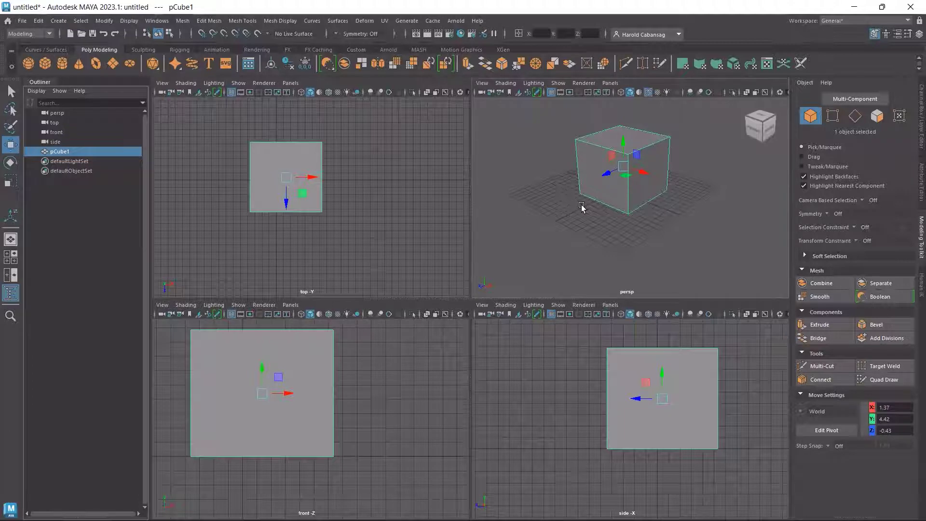
key(space)
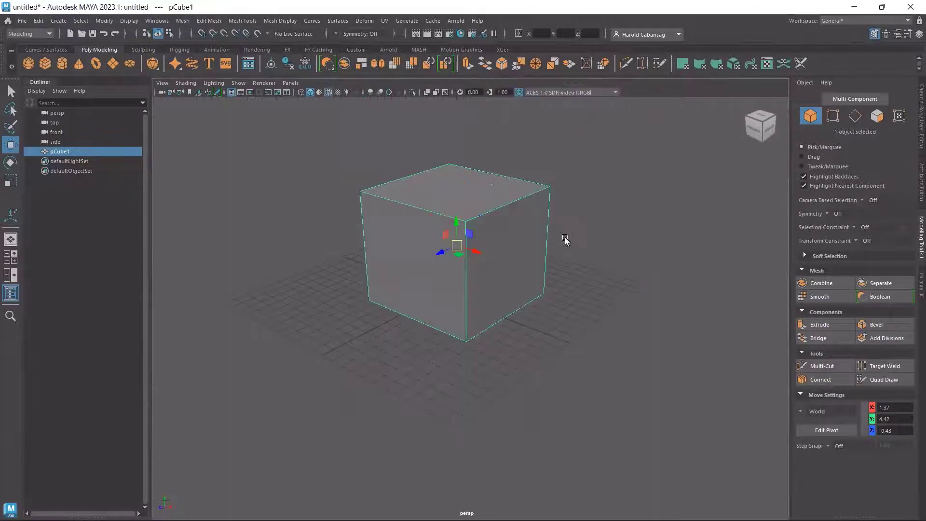
alt+drag(557, 320, 589, 330)
scroll(424, 239, up, 4)
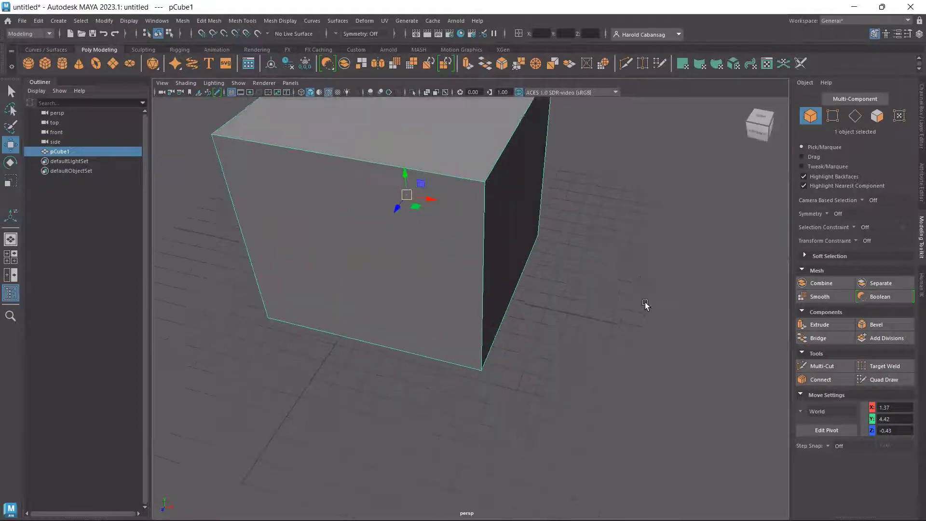
alt+drag(644, 304, 647, 346)
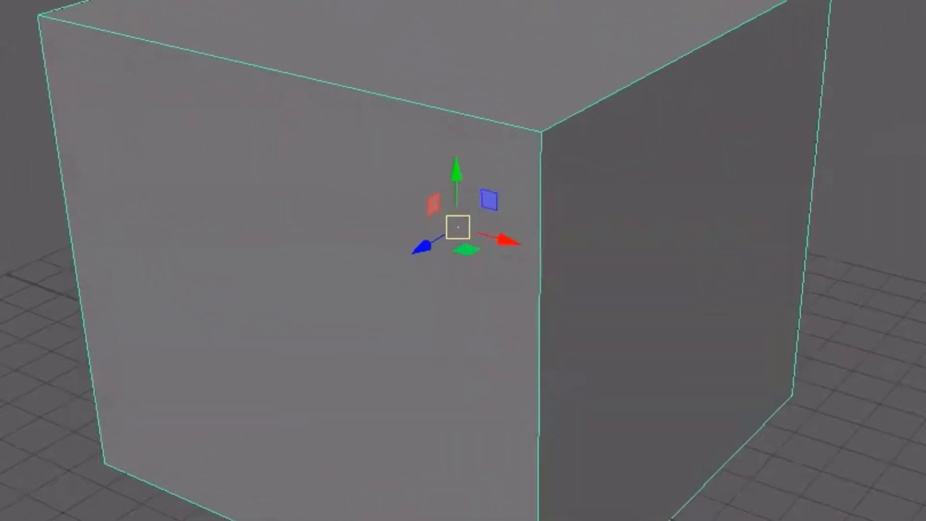
Enlarge the cube's Move manipulator and return to the four-view layout
drag(925, 0, 712, 120)
key(equal)
key(equal)
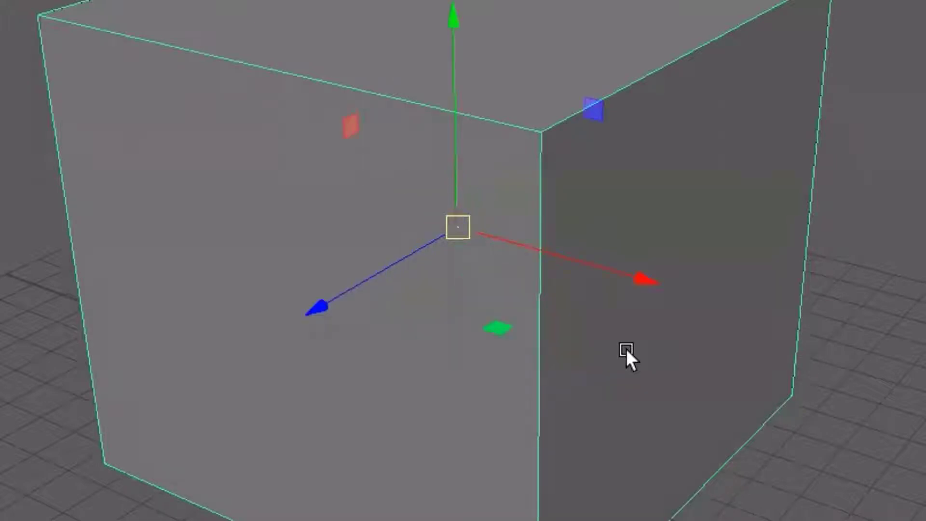
key(equal)
key(equal)
key(minus)
key(minus)
key(equal)
key(equal)
key(minus)
key(minus)
click(626, 348)
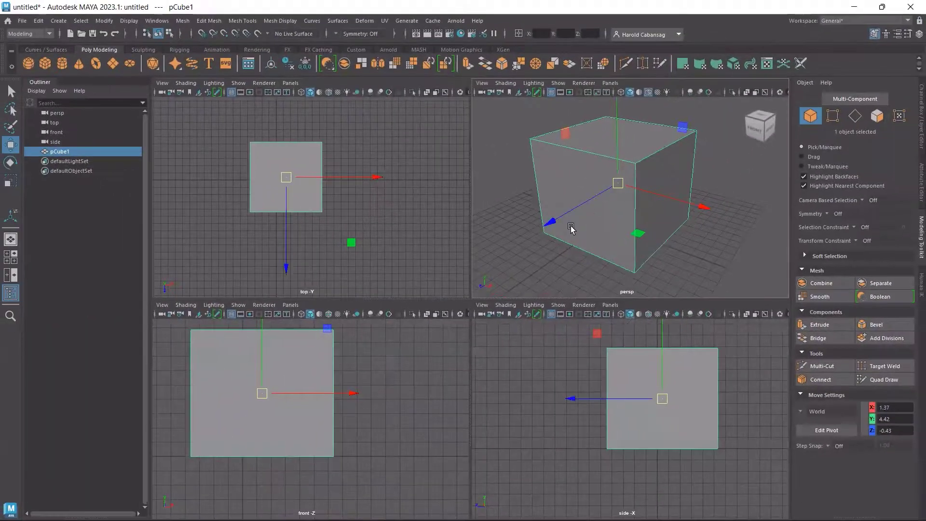
Make the Y axis the active axis of the cube's Move manipulator in the perspective view
alt+drag(552, 255, 545, 279)
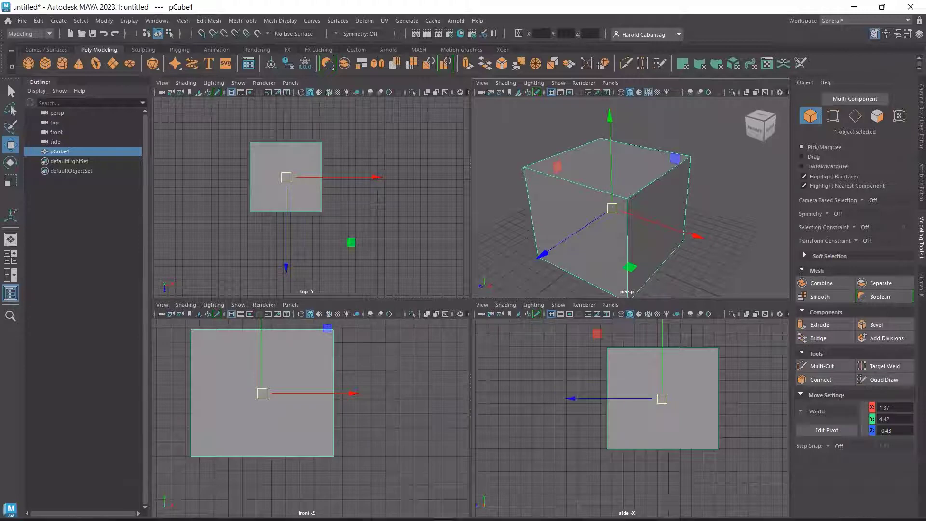
mouse_move(322, 499)
click(609, 125)
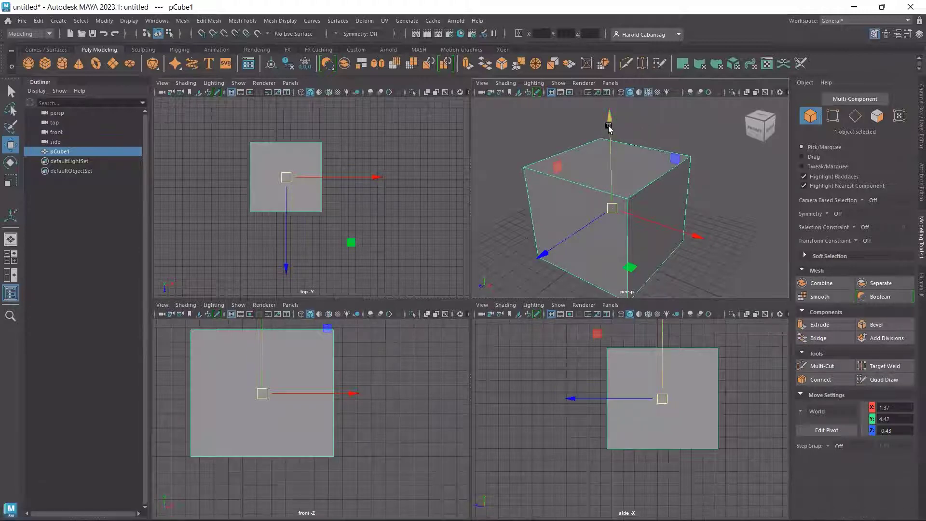
click(610, 124)
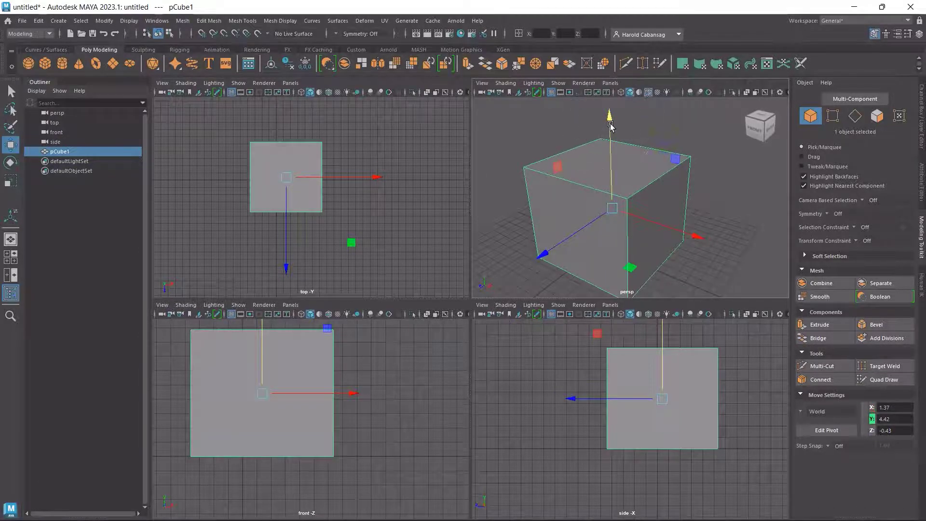
click(610, 125)
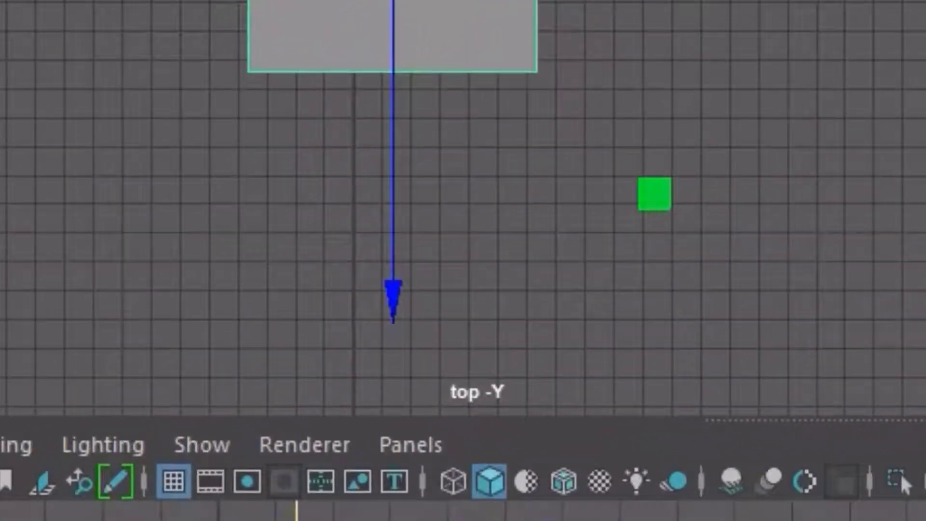
click(498, 387)
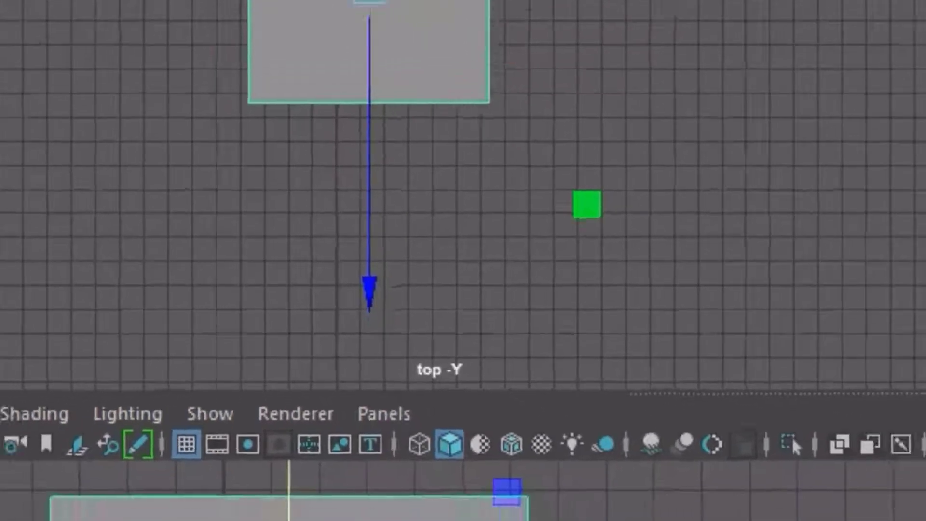
click(671, 95)
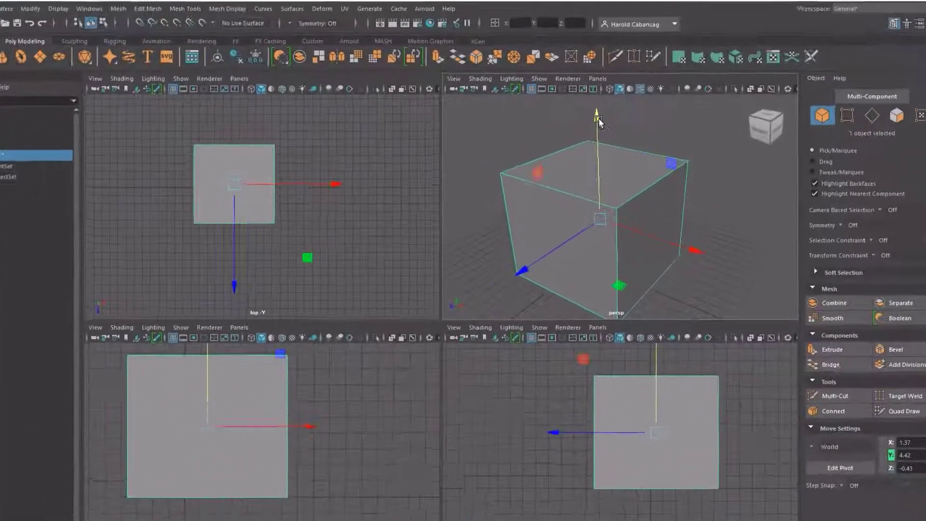
click(598, 118)
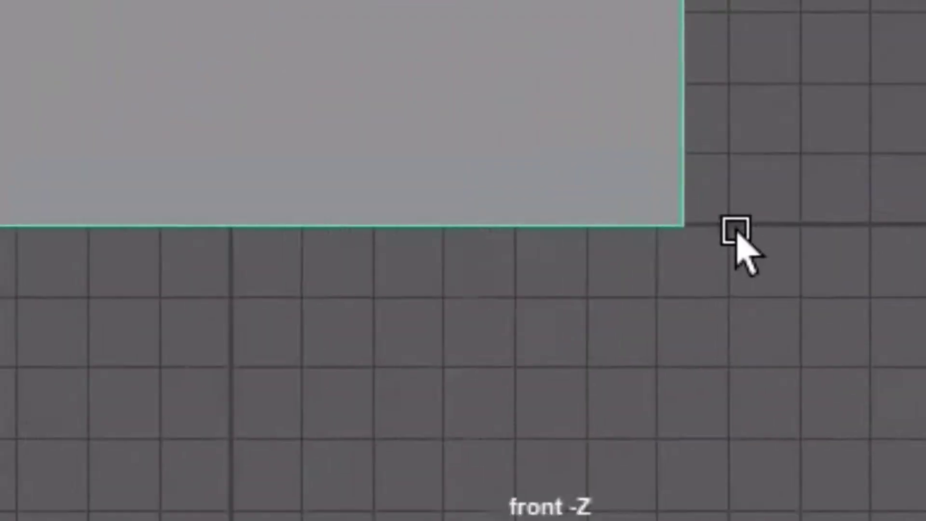
Try moving the cube along its Z axis in the perspective view and undo the move
scroll(687, 384, down, 1)
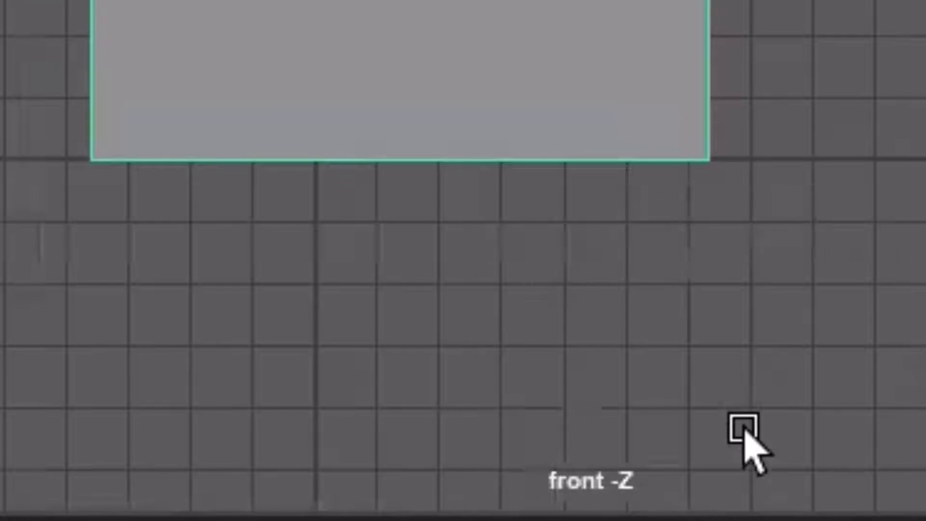
scroll(743, 430, down, 1)
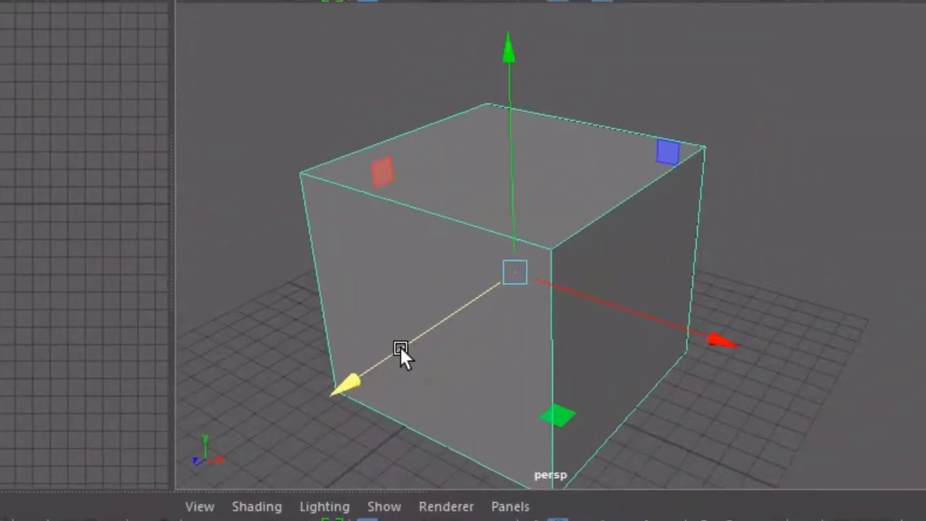
drag(400, 347, 475, 316)
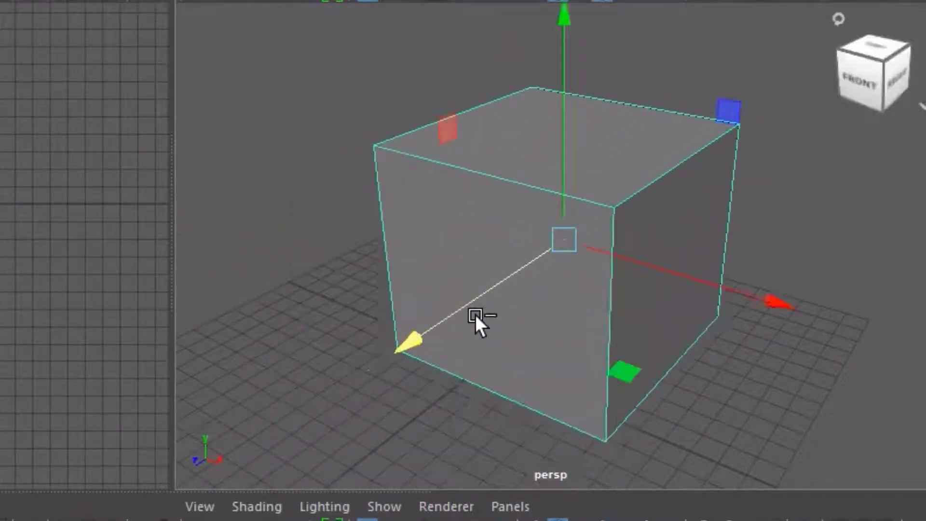
key(ctrl+z)
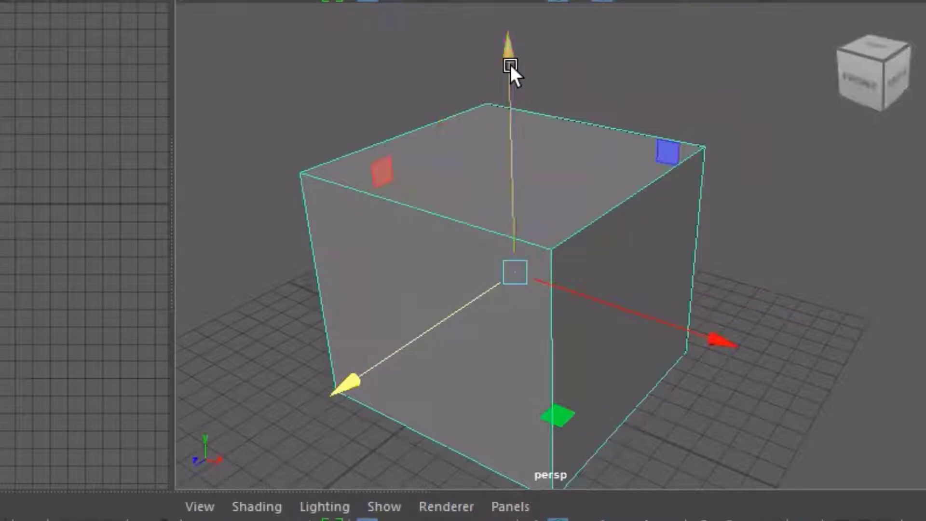
Raise the cube along its Y axis to about Y 5.60 in the perspective view and undo the move
drag(510, 64, 552, 5)
middle_drag(551, 6, 542, 36)
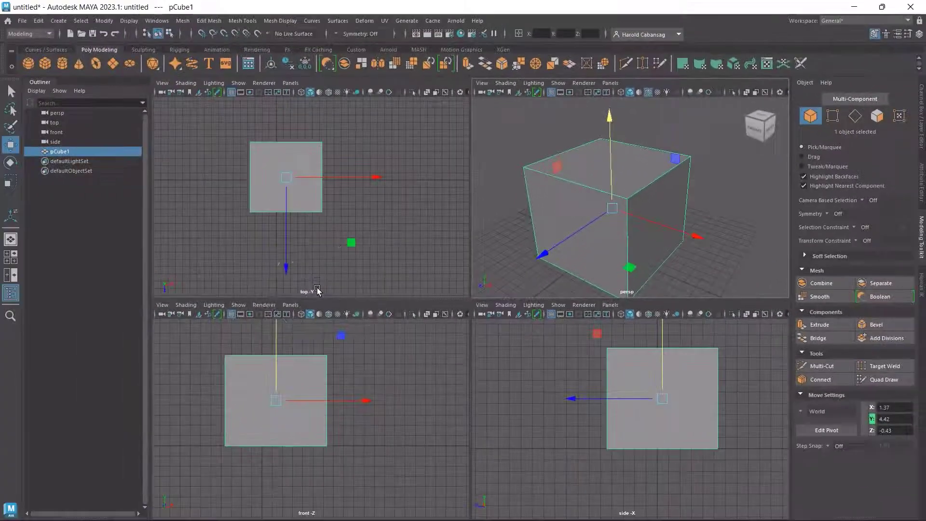
drag(609, 118, 611, 119)
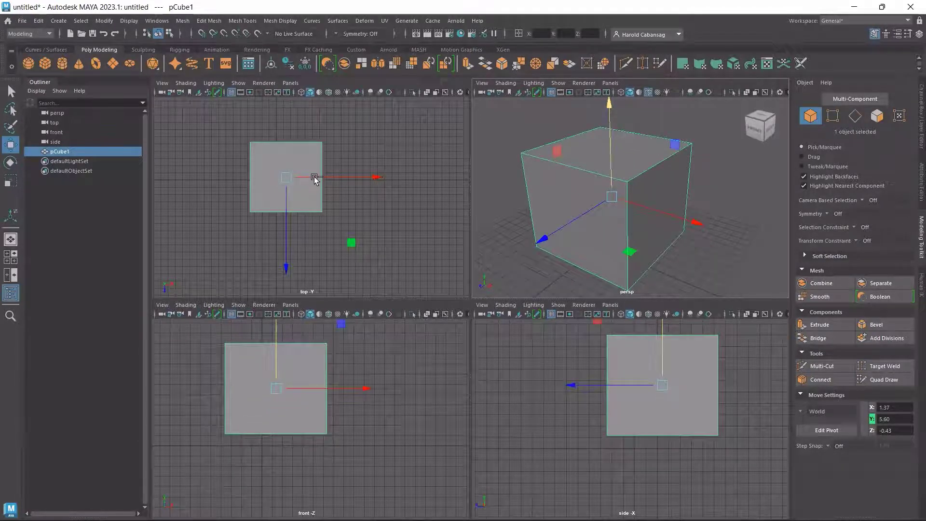
key(ctrl+z)
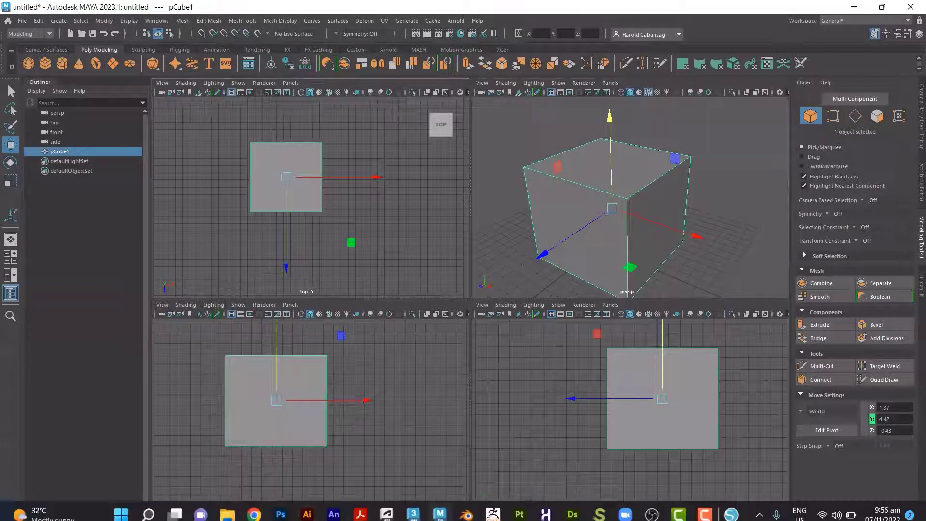
Move the cube forward along the Z axis to about Z 3.51 and undo the move
click(554, 249)
drag(554, 248, 511, 277)
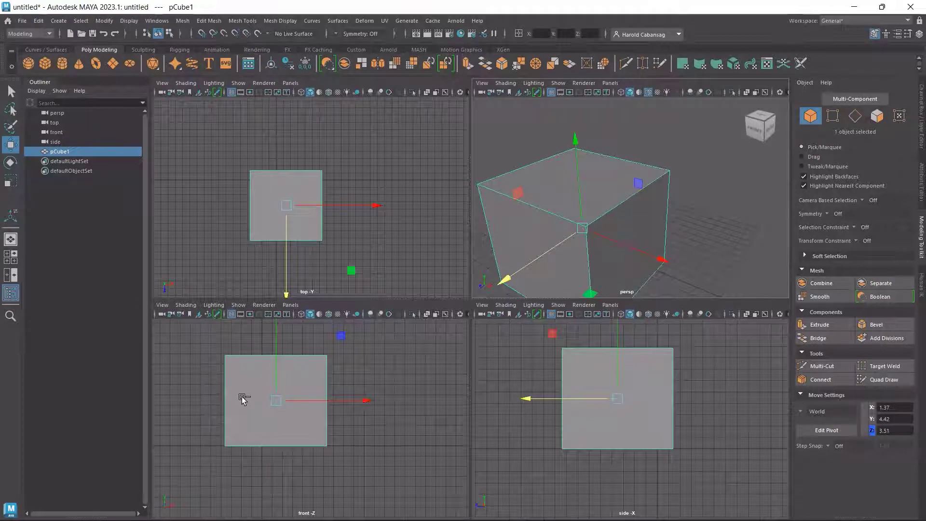
key(ctrl+z)
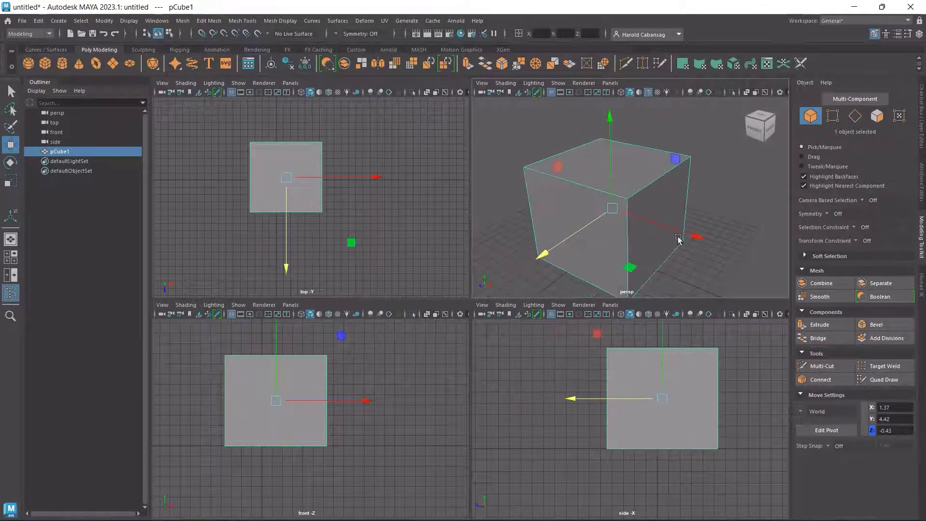
Try moving the cube along its X axis, undo the move, and make Y the active axis
click(677, 235)
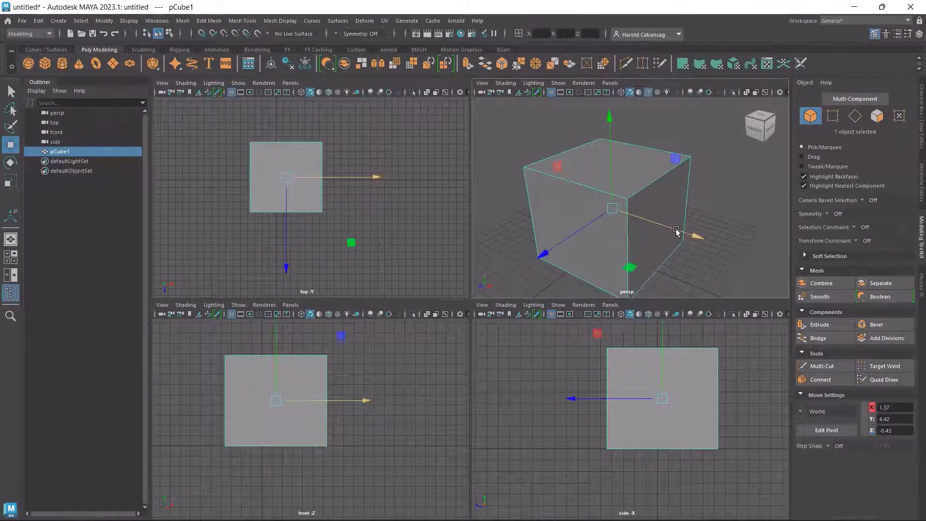
drag(675, 231, 733, 250)
key(ctrl+z)
click(611, 149)
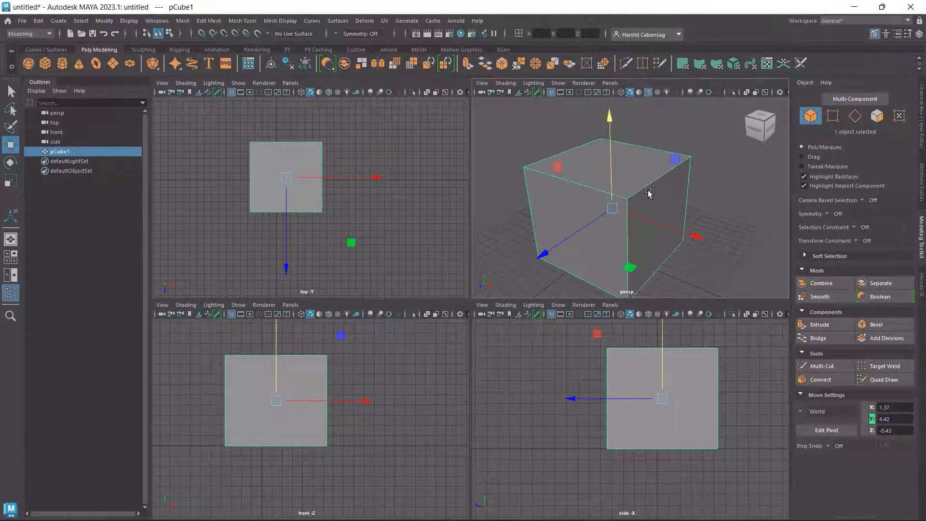
In the top view, move the cube to about X 8.26 and Z -0.09; try raising it along Y and undo that lift
drag(375, 178, 421, 169)
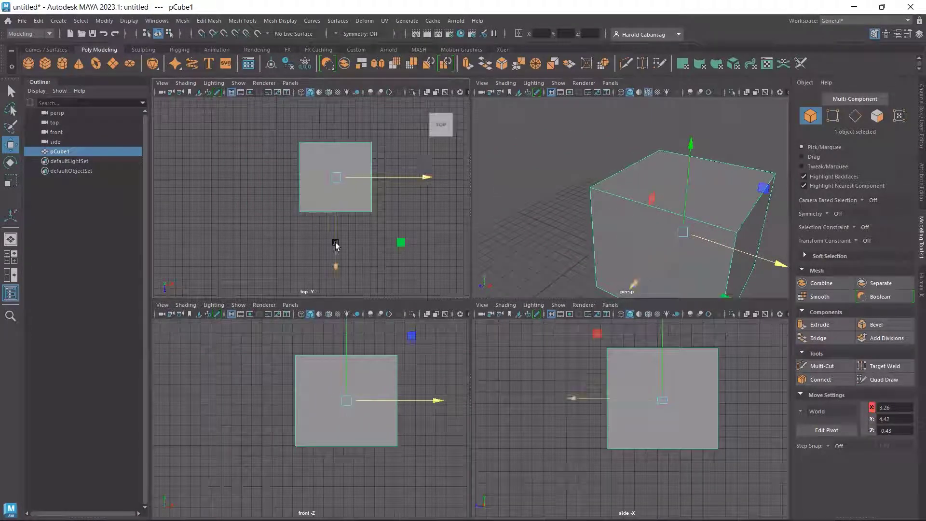
mouse_move(336, 245)
mouse_down()
mouse_move(331, 299)
mouse_move(344, 248)
mouse_up()
drag(688, 147, 687, 109)
key(ctrl+z)
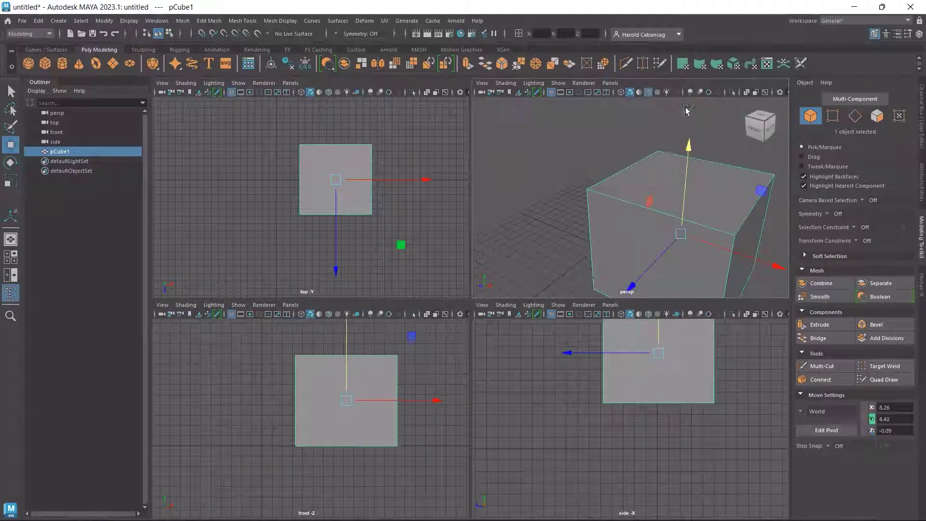
Reselect the cube and move it freely in the top view to about X 0.50 and Z 0.17
click(551, 187)
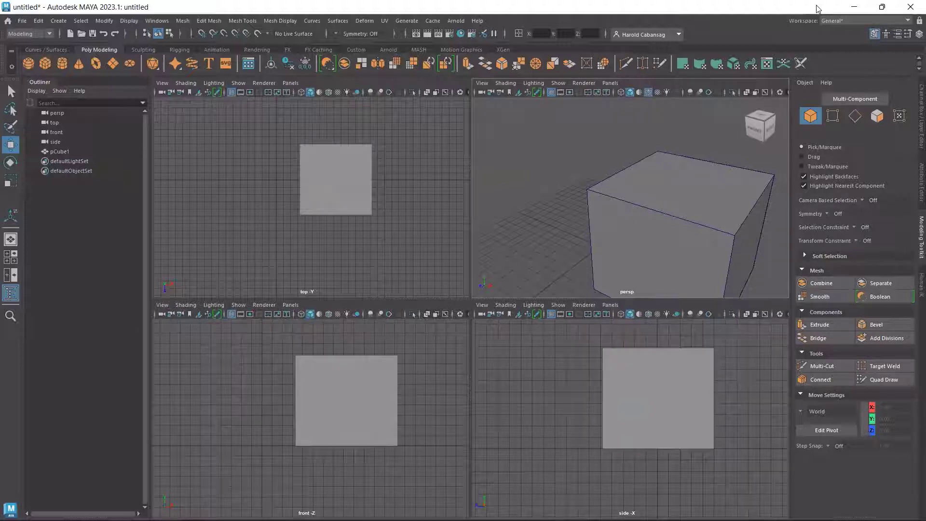
click(660, 195)
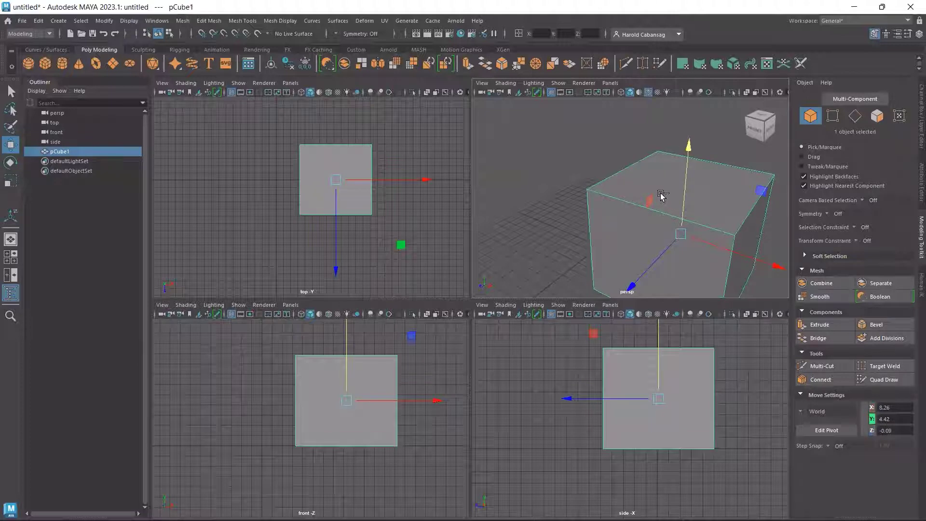
key(ctrl)
key(ctrl)
drag(342, 181, 282, 184)
key(ctrl)
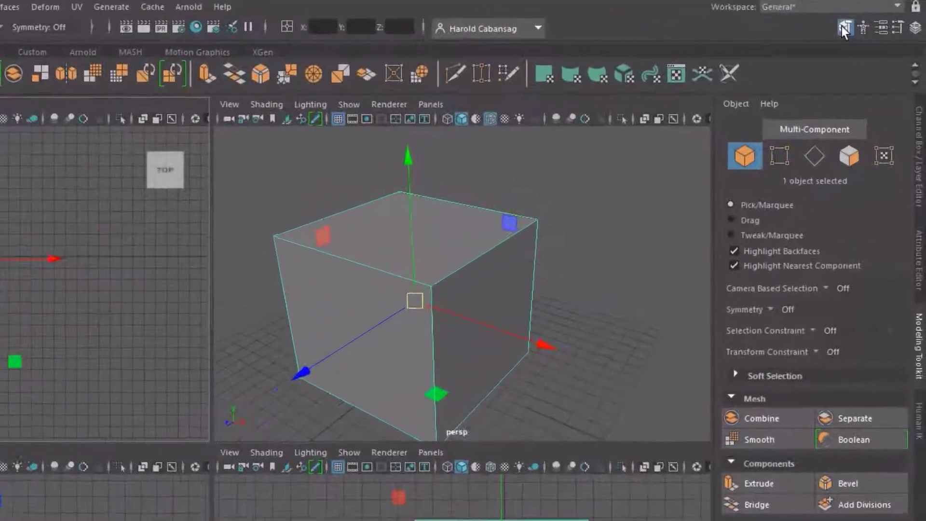
Look through the Channel Box, Attribute Editor, Modeling Toolkit and Human IK for the cube, ending on the Channel Box
click(913, 27)
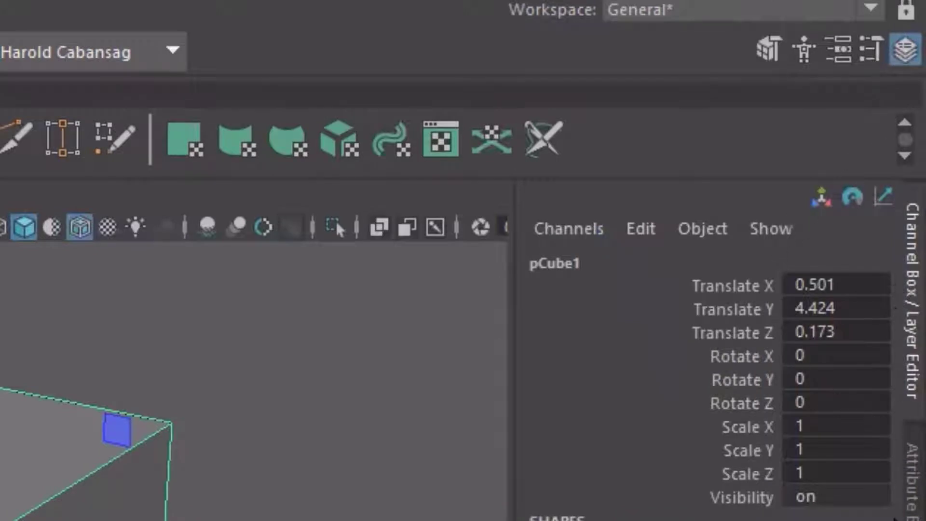
click(911, 506)
click(768, 49)
click(803, 49)
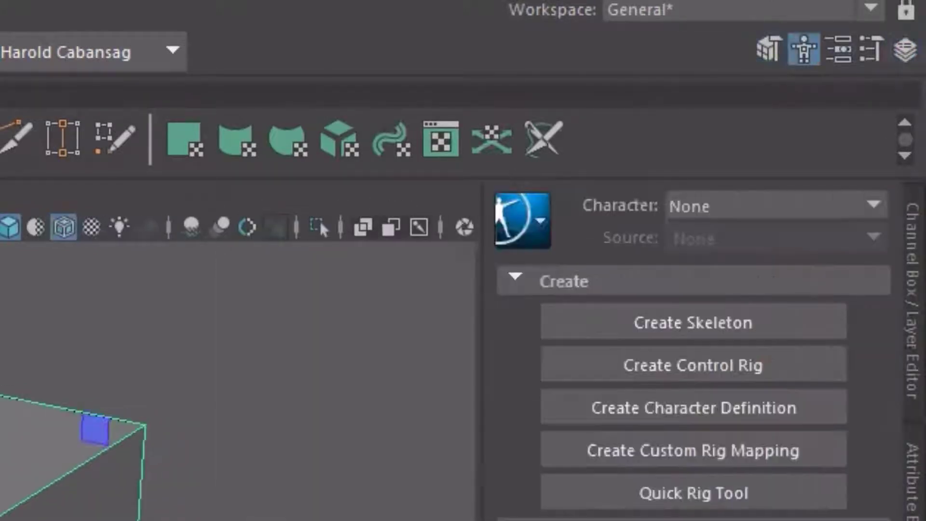
click(895, 235)
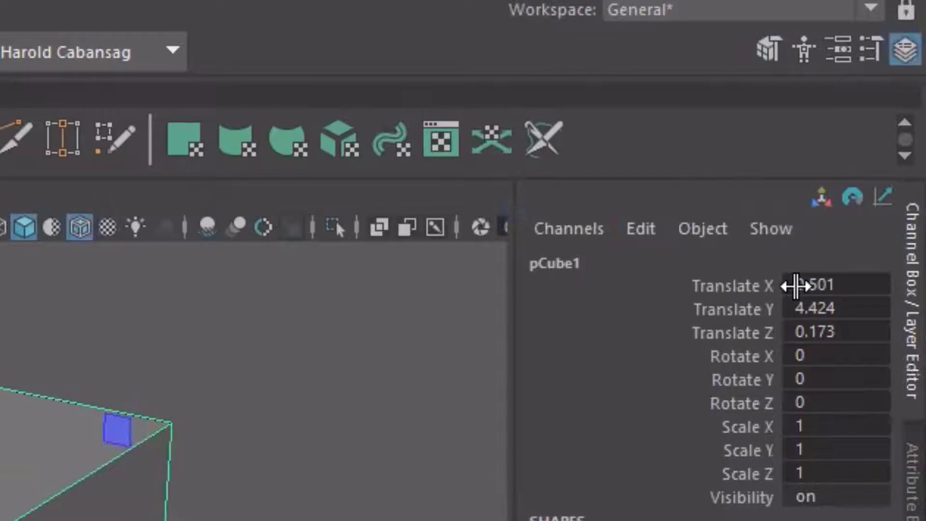
Examine the cube's Translate X, Translate Y and Translate Z values
click(795, 286)
click(180, 520)
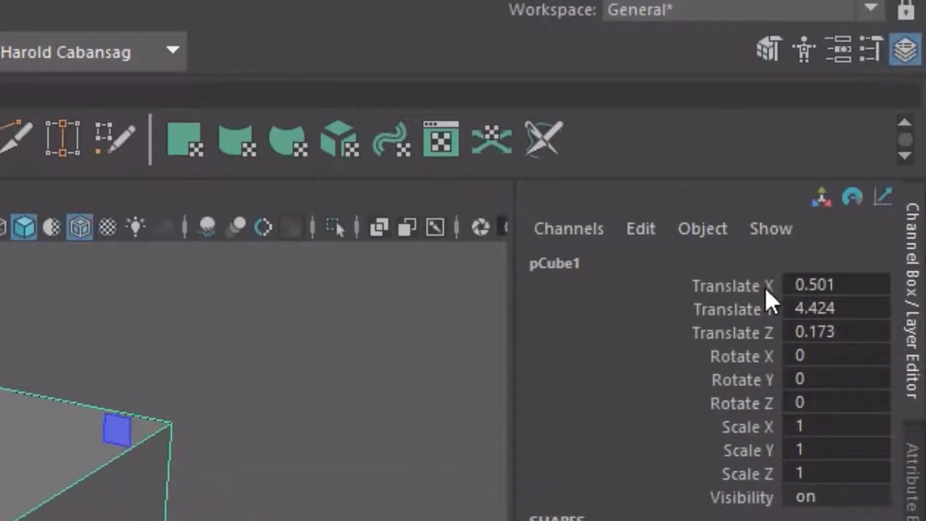
click(843, 339)
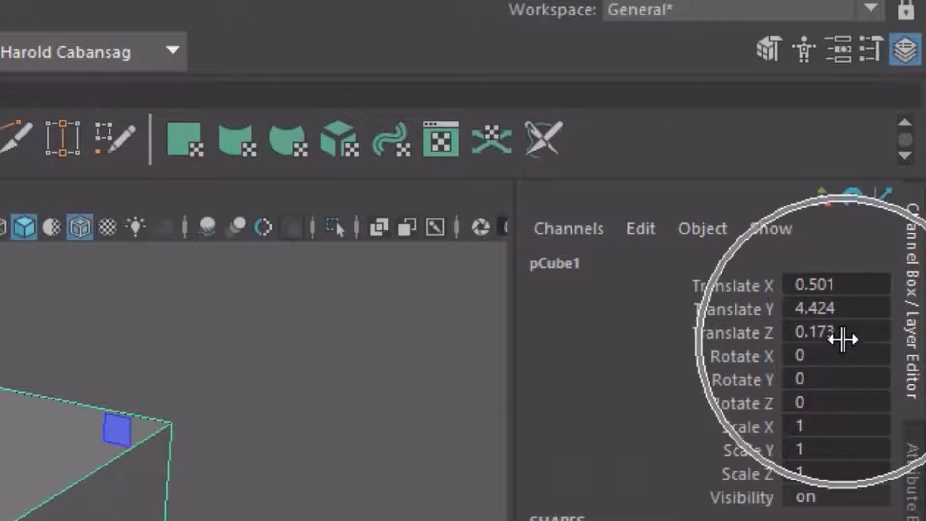
click(836, 284)
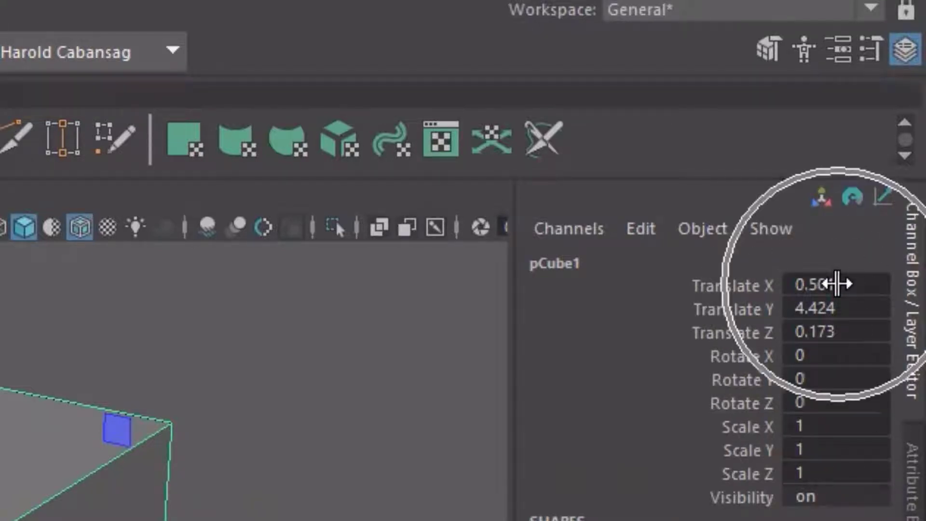
click(836, 284)
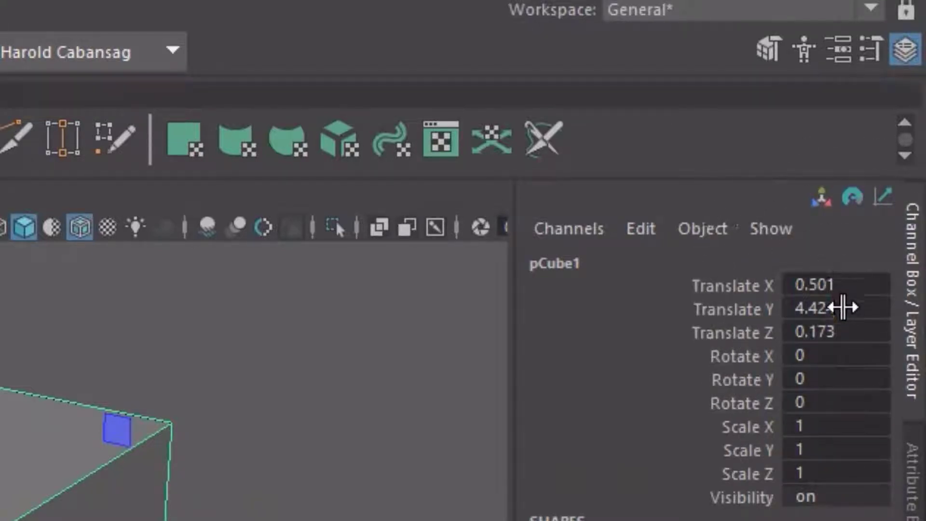
Place the cube at the world origin by setting Translate X, Translate Y and Translate Z to 0
double_click(854, 275)
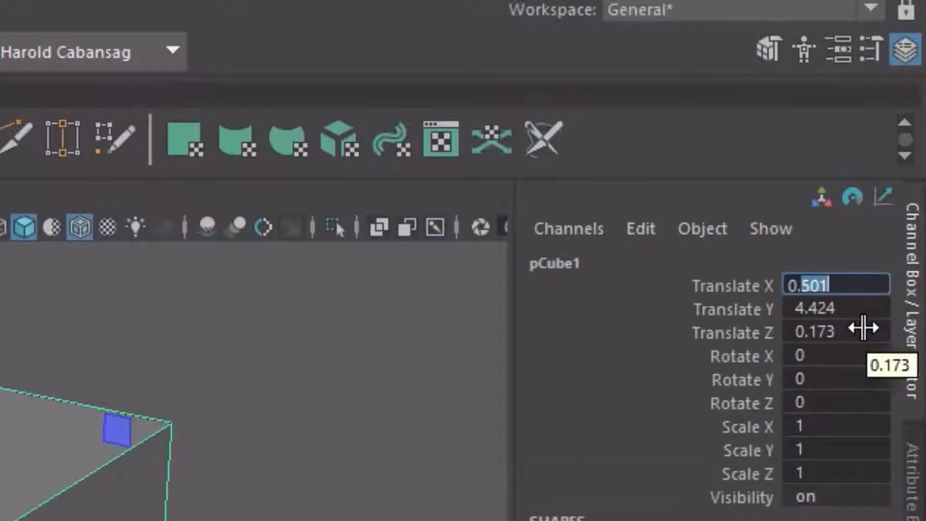
key(BackSpace)
key(BackSpace)
key(BackSpace)
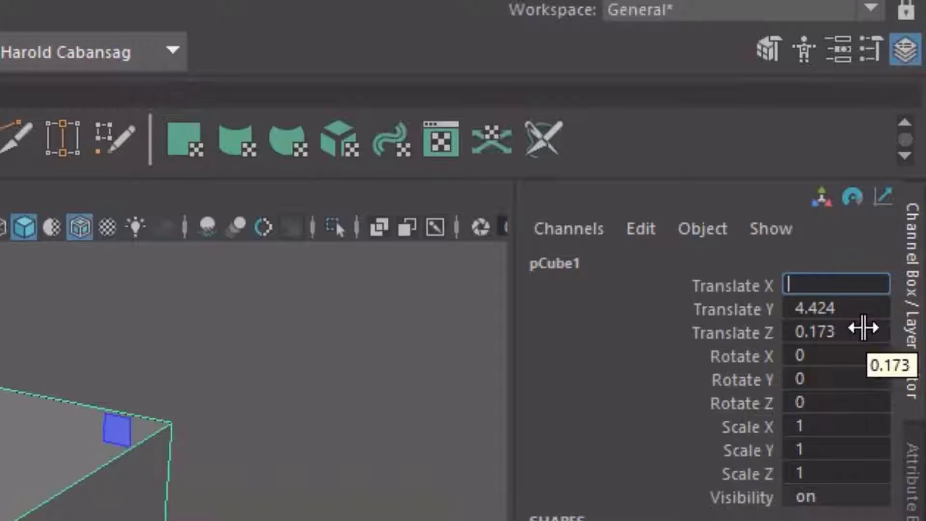
text(0)
key(Tab)
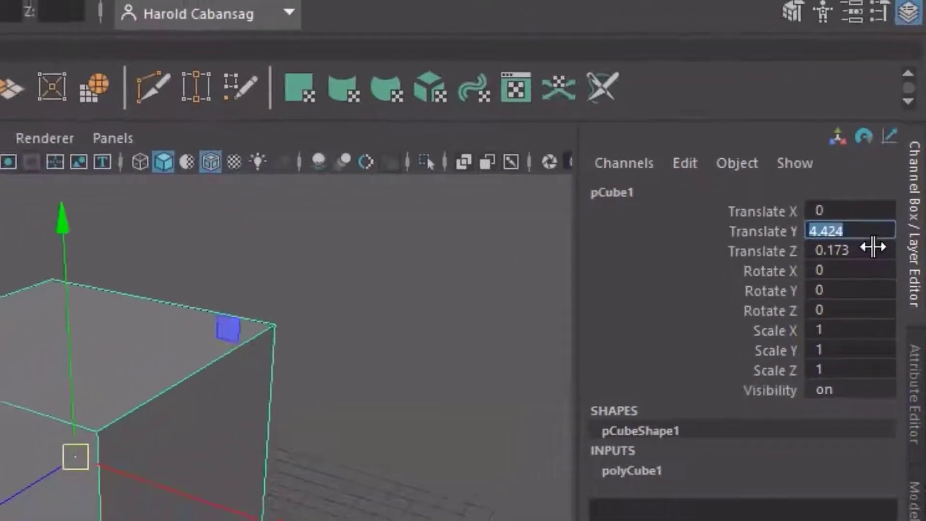
text(0)
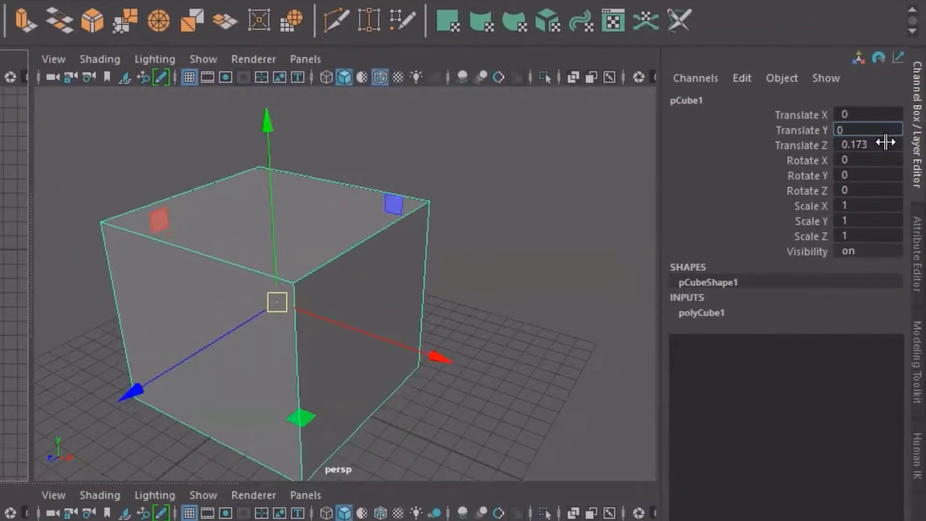
key(Tab)
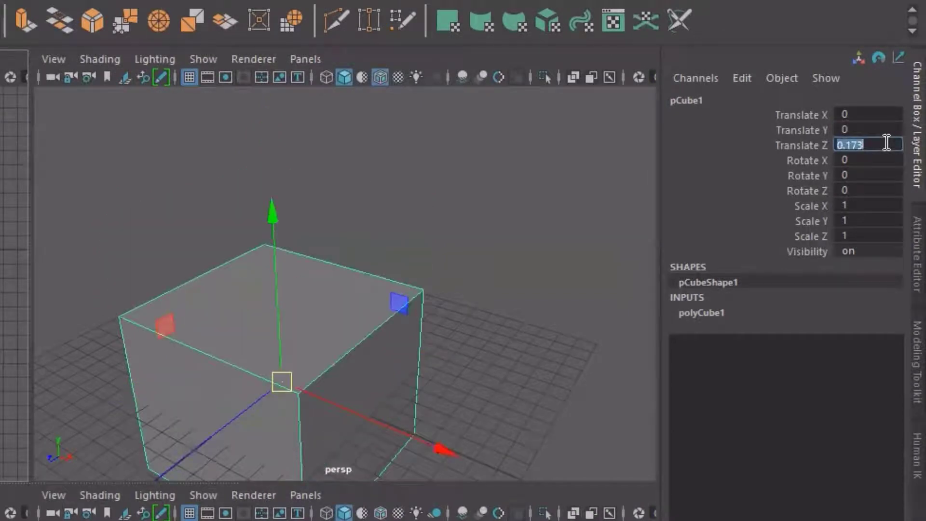
text(0)
key(Tab)
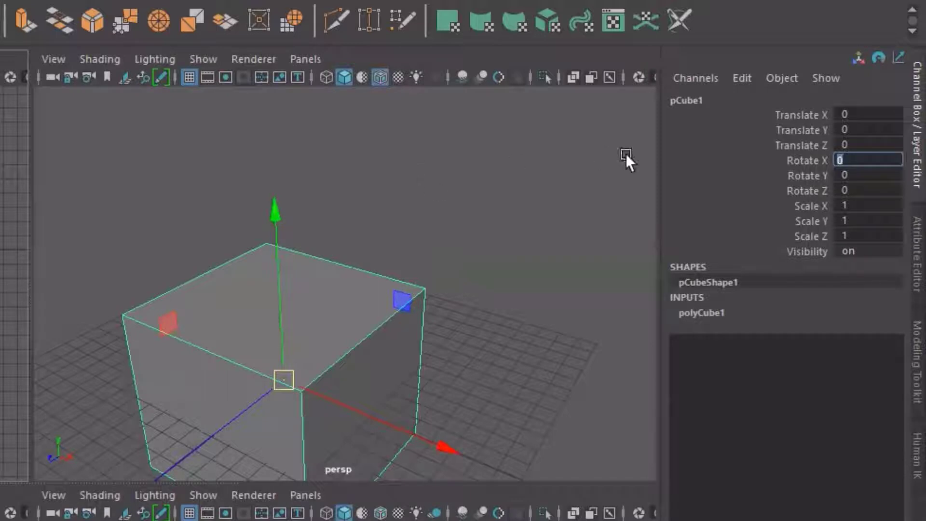
Select the cube's Translate X and Translate Z channels in turn to show the matching Move axes, ending on Translate X
click(758, 129)
click(771, 113)
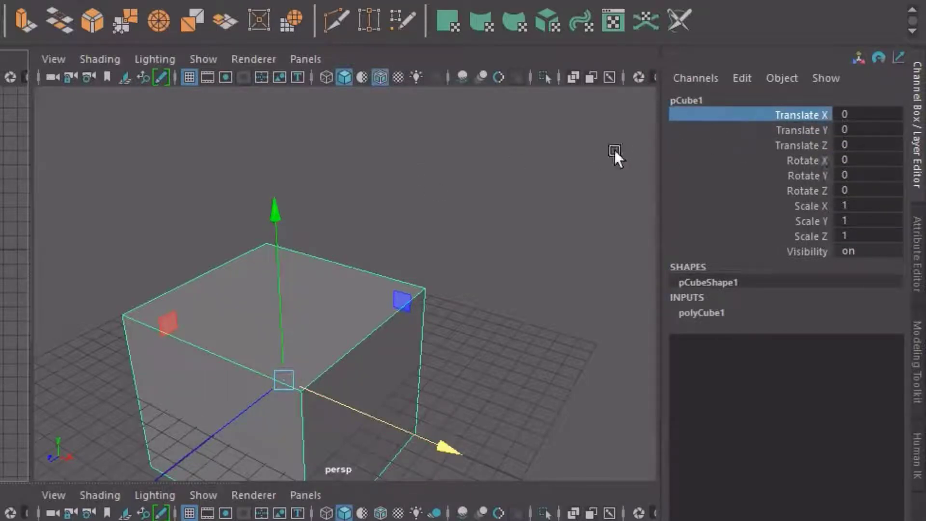
click(827, 148)
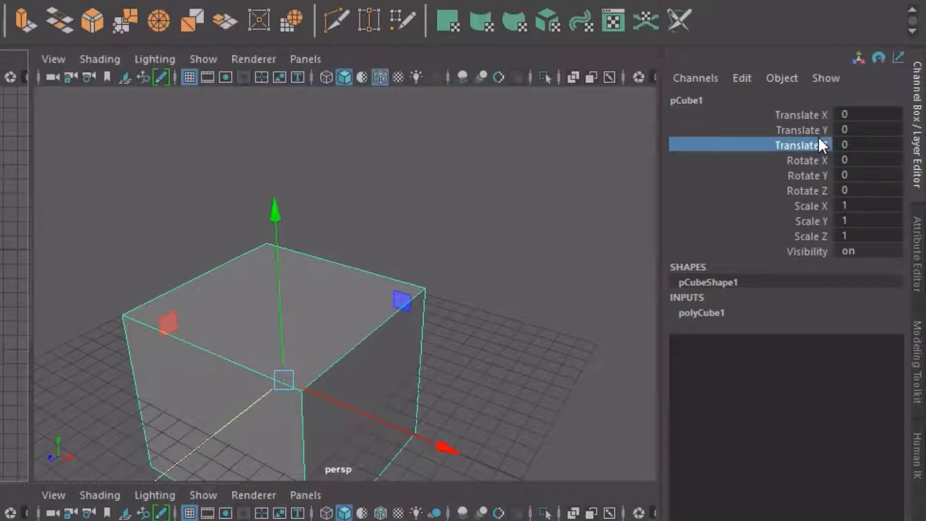
click(805, 117)
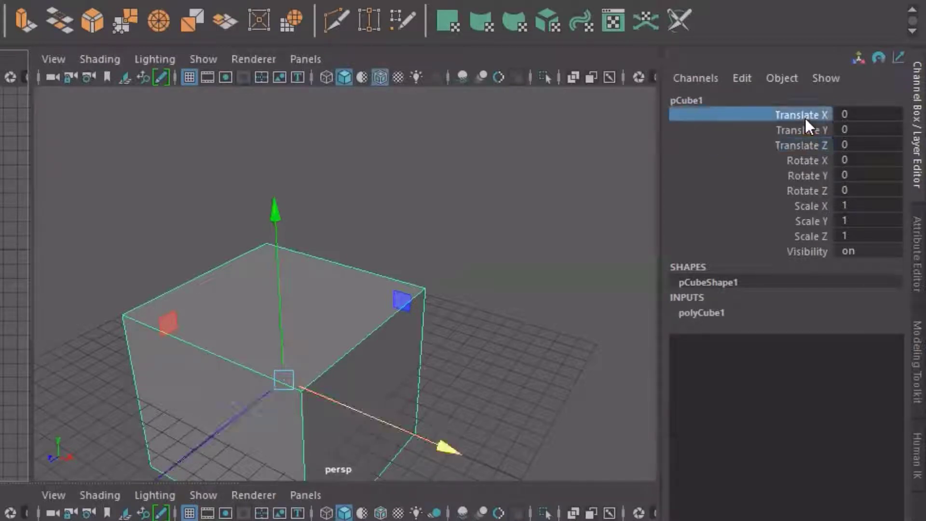
Set the cube's Translate X to 10
click(453, 282)
alt+drag(454, 283, 345, 303)
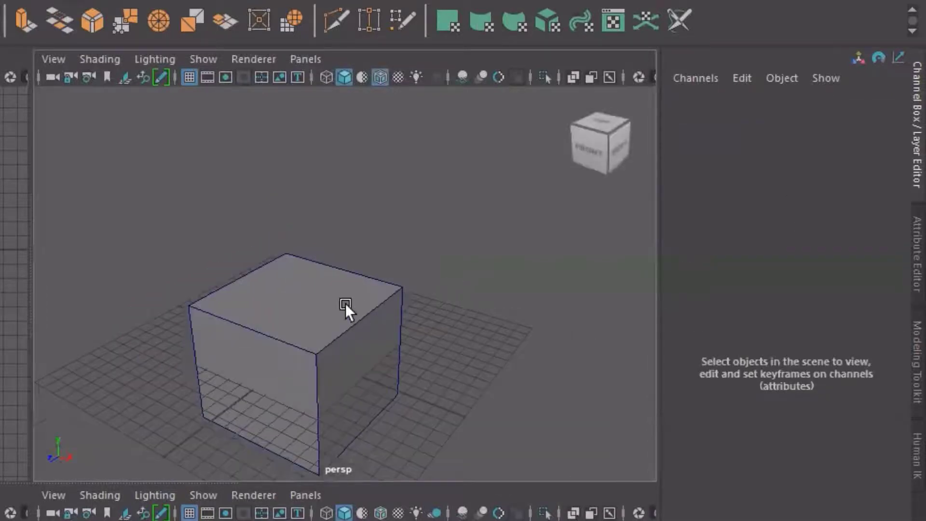
click(346, 303)
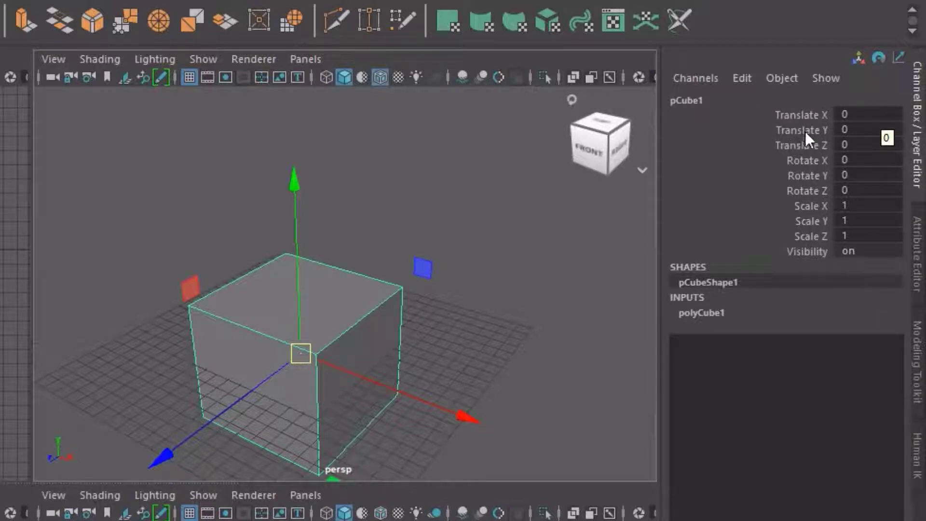
click(892, 113)
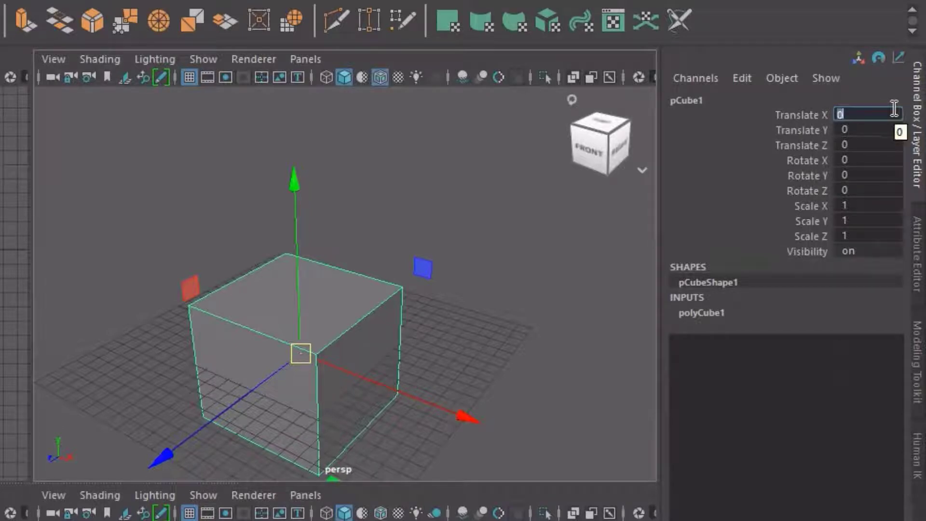
text(10)
key(Return)
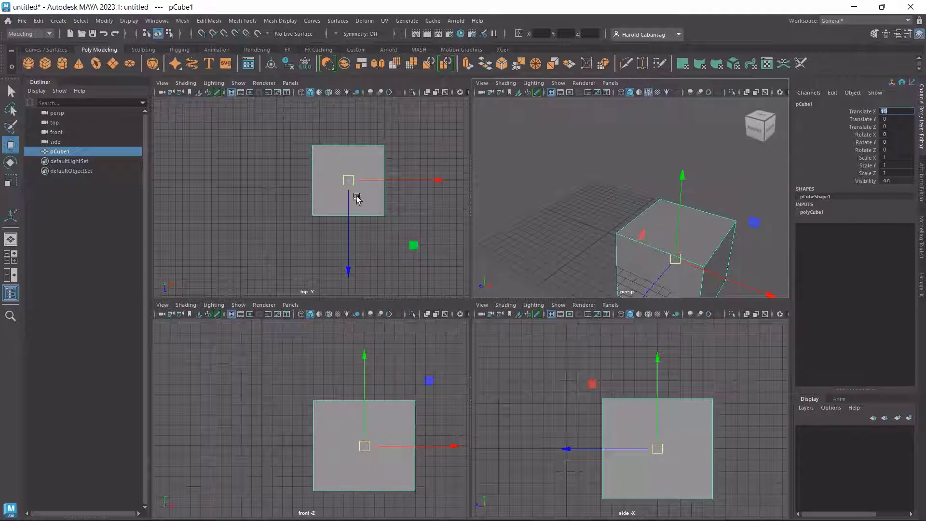
Display the cube as wireframe in the top view and enlarge that view to fill the workspace
click(303, 95)
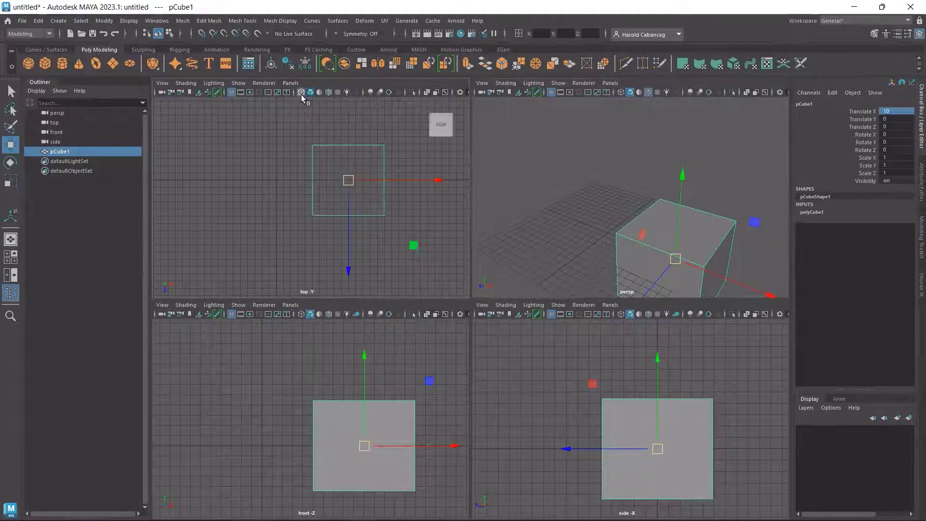
key(space)
scroll(576, 283, up, 2)
scroll(576, 284, up, 1)
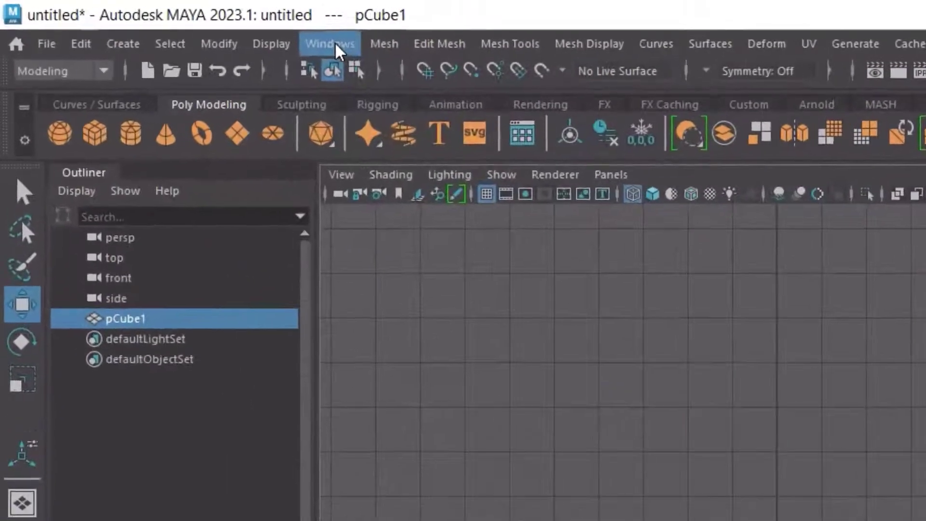
Open the Preferences and show the Settings category with the working units
click(159, 21)
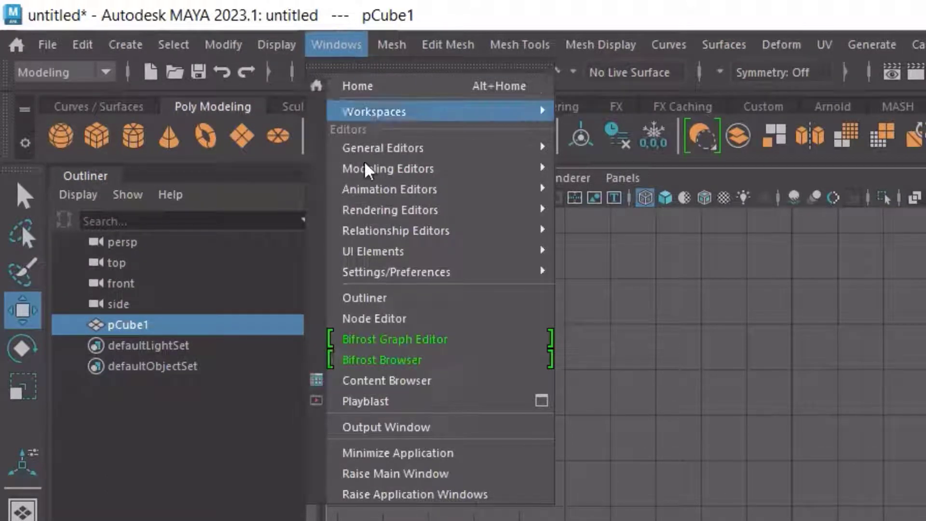
click(422, 273)
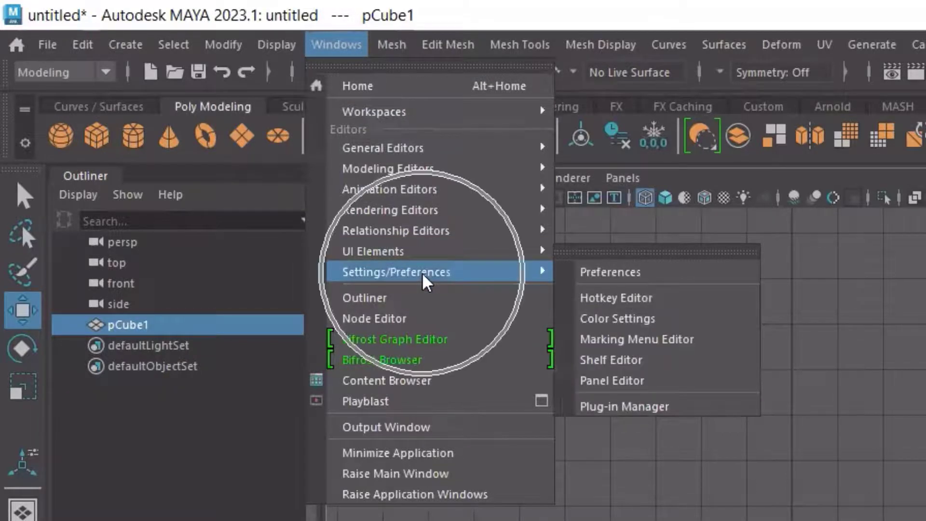
click(609, 271)
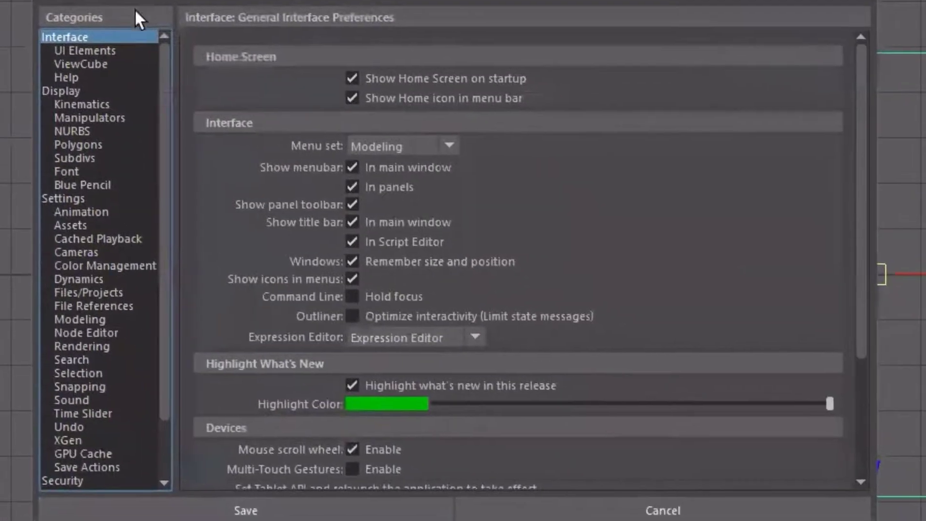
click(181, 273)
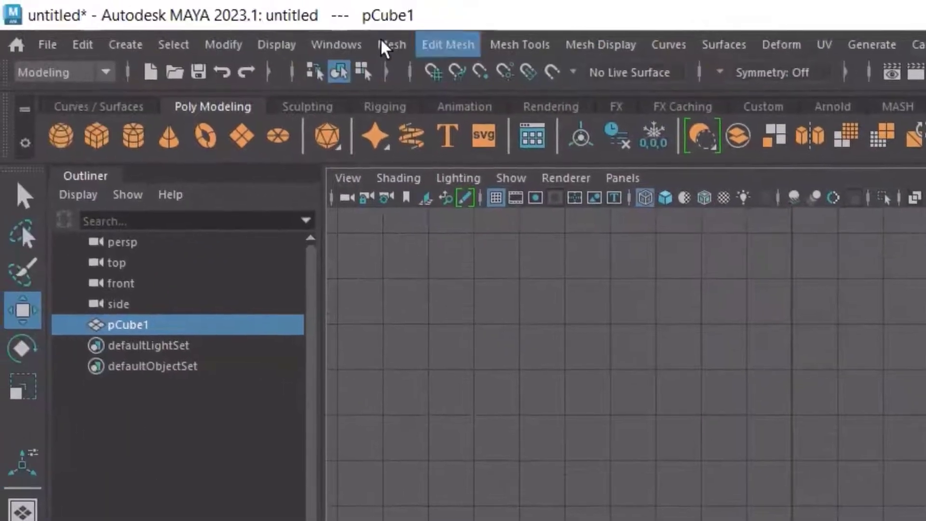
click(333, 46)
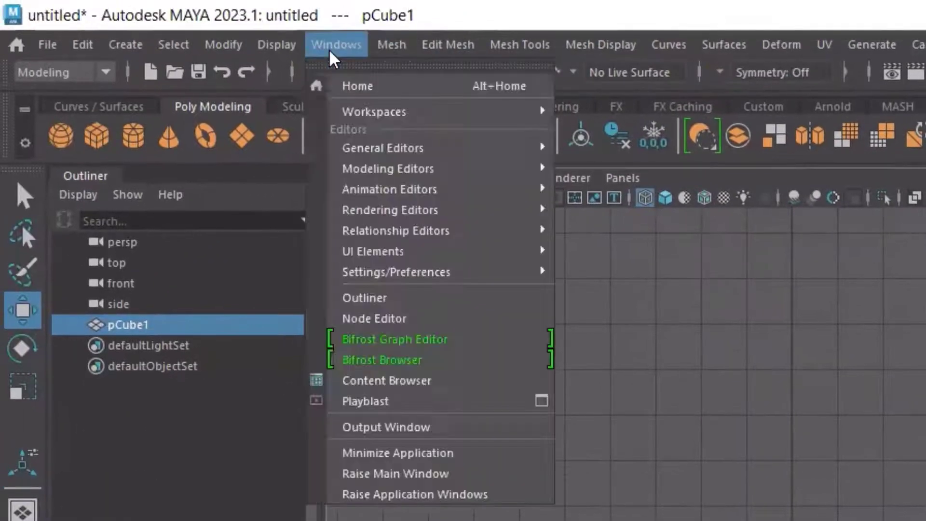
mouse_move(370, 274)
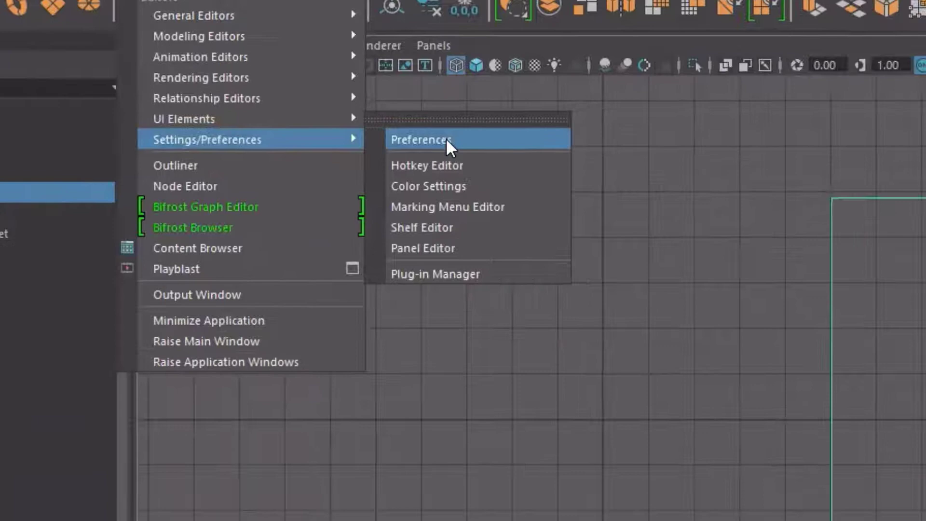
click(634, 270)
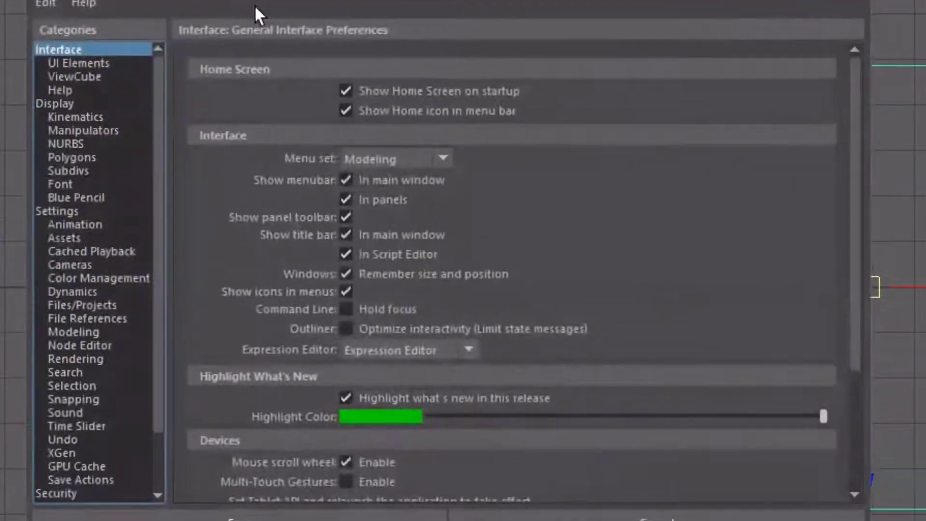
click(79, 212)
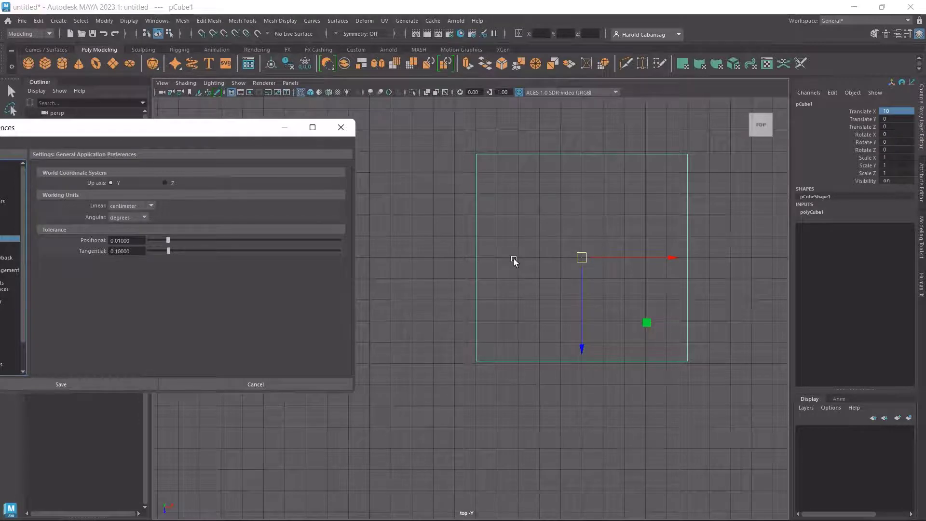
Compare the cube with the grid squares in the top view and cancel the Preferences
scroll(519, 292, up, 2)
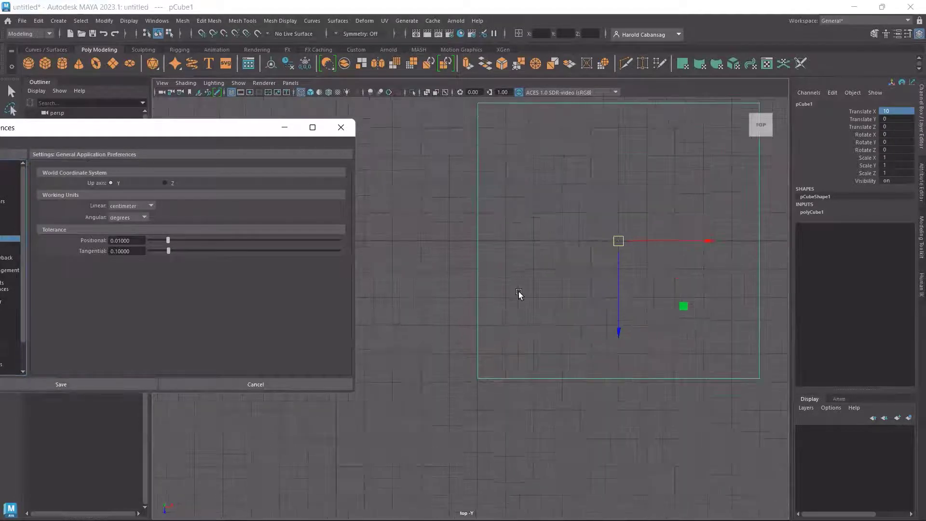
scroll(518, 292, down, 2)
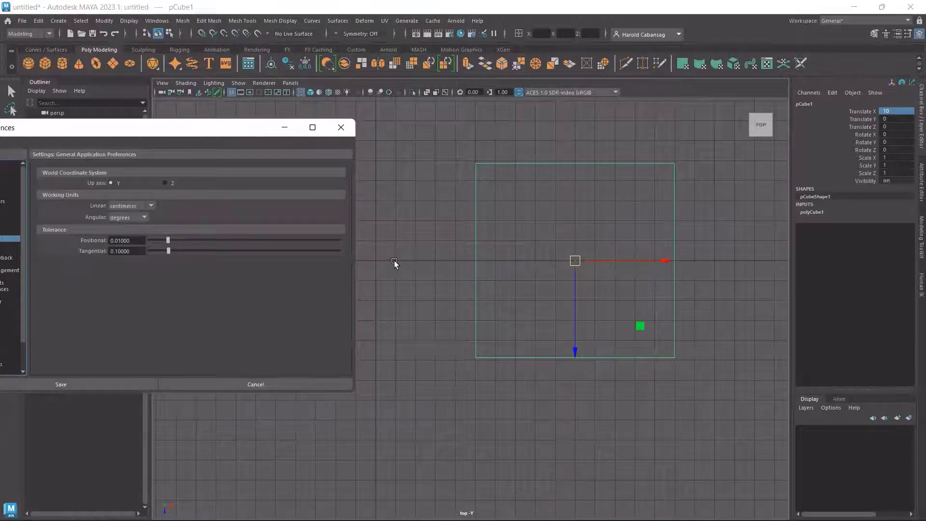
key(ctrl)
drag(249, 136, 383, 124)
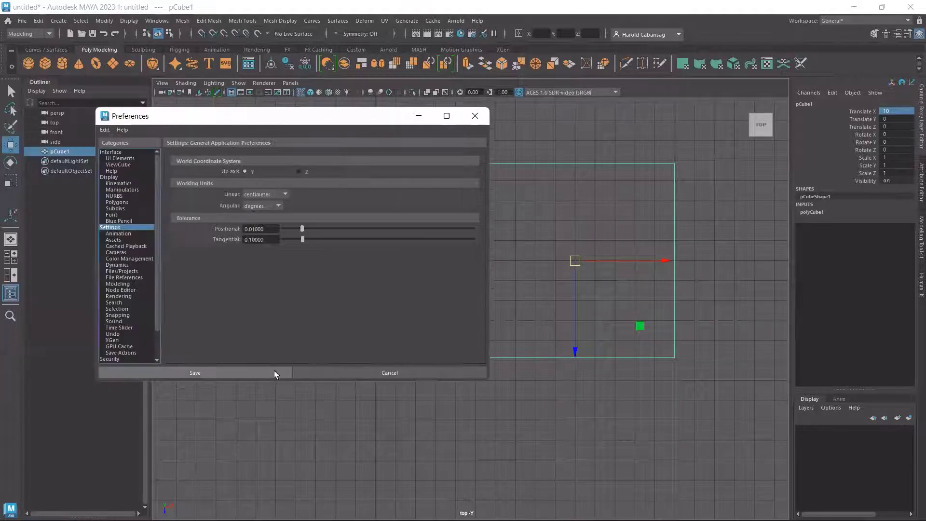
key(ctrl)
click(427, 371)
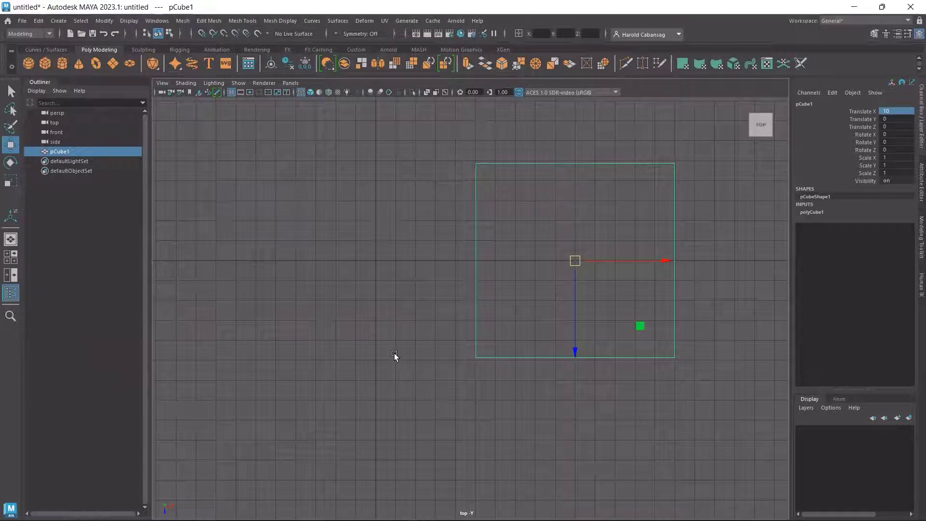
Return to the four-view layout and reframe the cube in the perspective, front, side and top views
scroll(372, 231, down, 1)
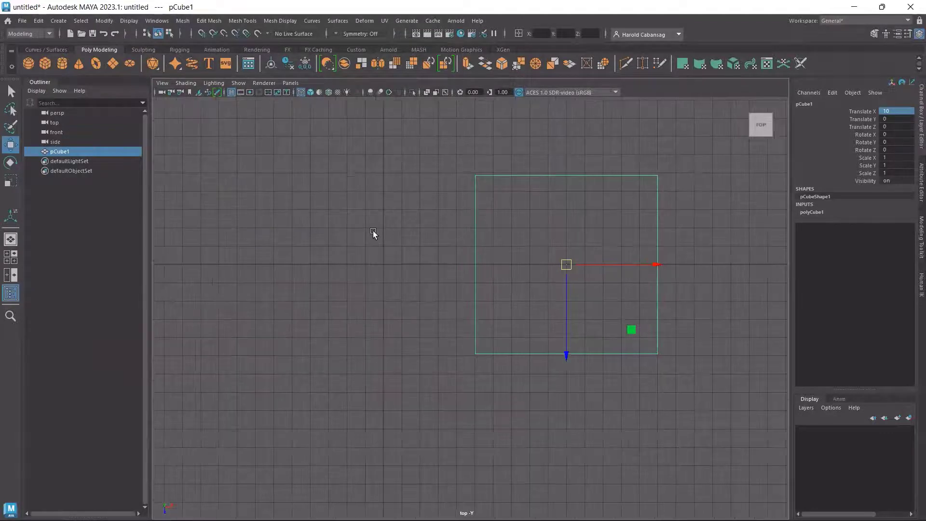
key(space)
scroll(559, 224, down, 3)
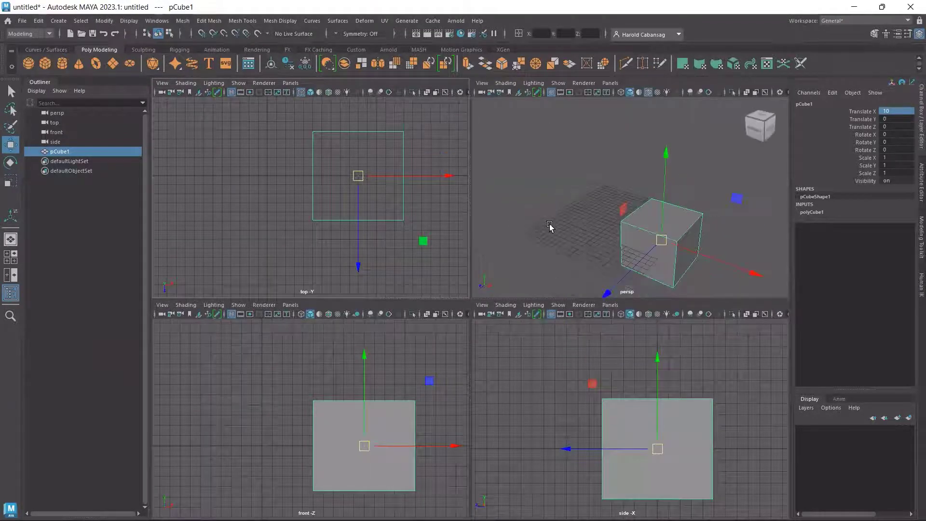
alt+drag(568, 254, 545, 193)
alt+middle_drag(546, 194, 541, 197)
scroll(280, 409, down, 1)
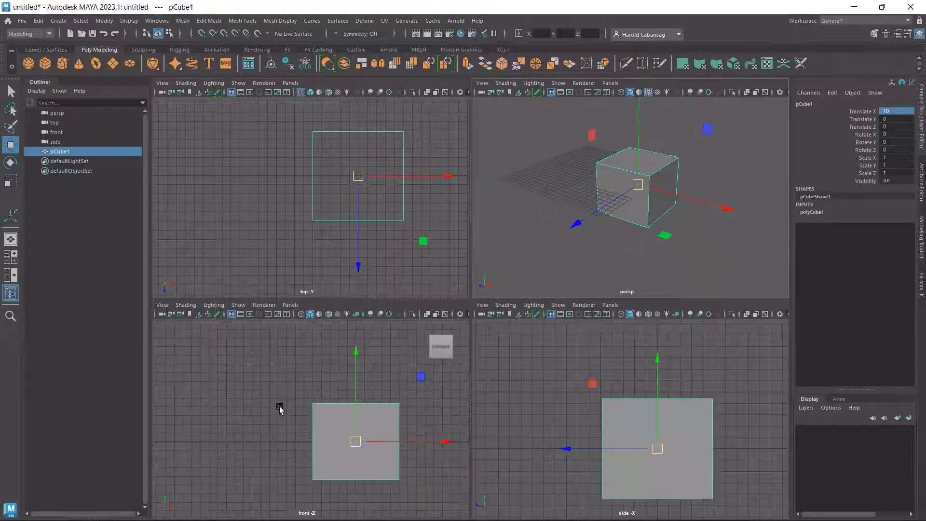
alt+middle_drag(282, 409, 279, 394)
alt+middle_drag(531, 382, 527, 383)
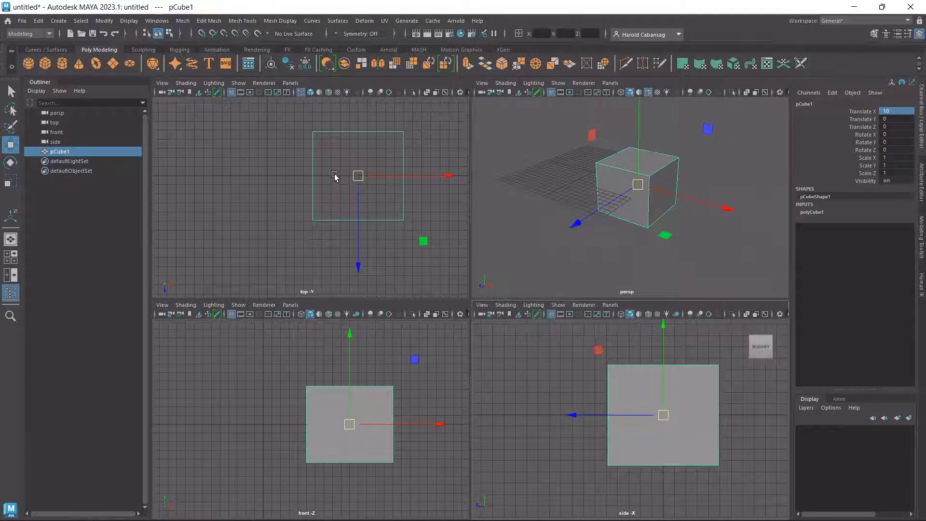
scroll(335, 174, up, 3)
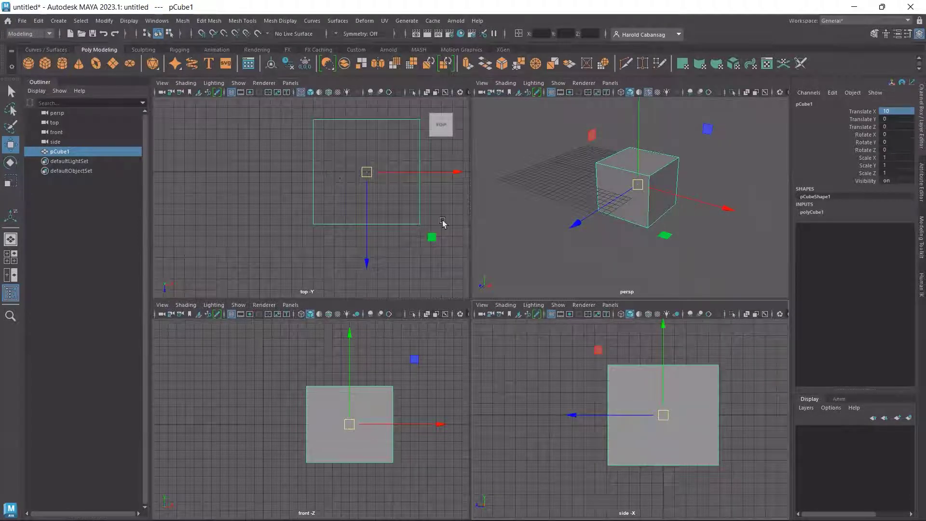
mouse_move(559, 267)
alt+middle_down()
mouse_move(548, 285)
mouse_move(565, 277)
alt+middle_up()
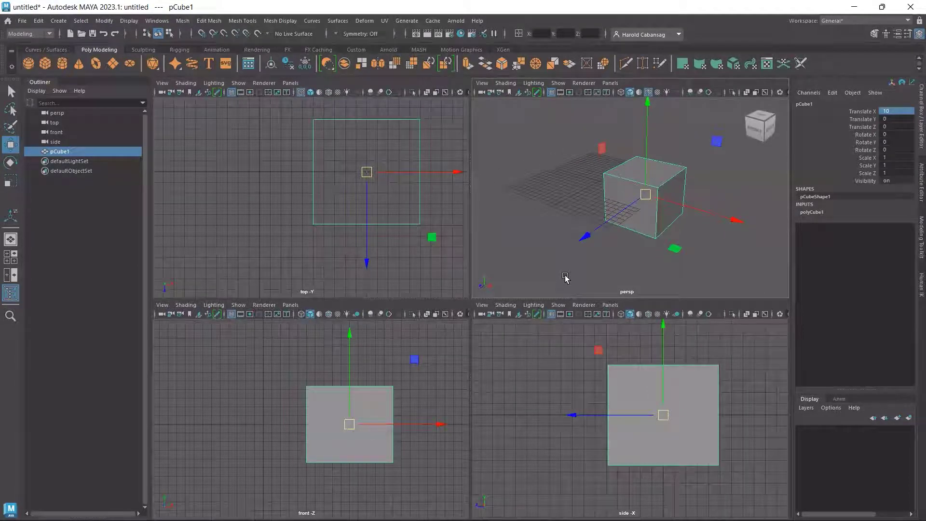
click(574, 244)
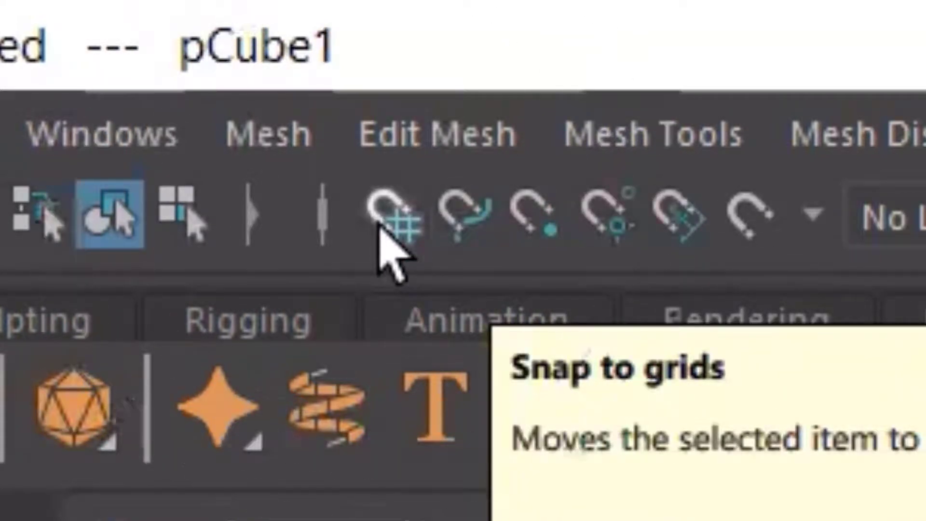
Try Snap to grids on the selected cube, leaving the option off
click(379, 227)
click(379, 226)
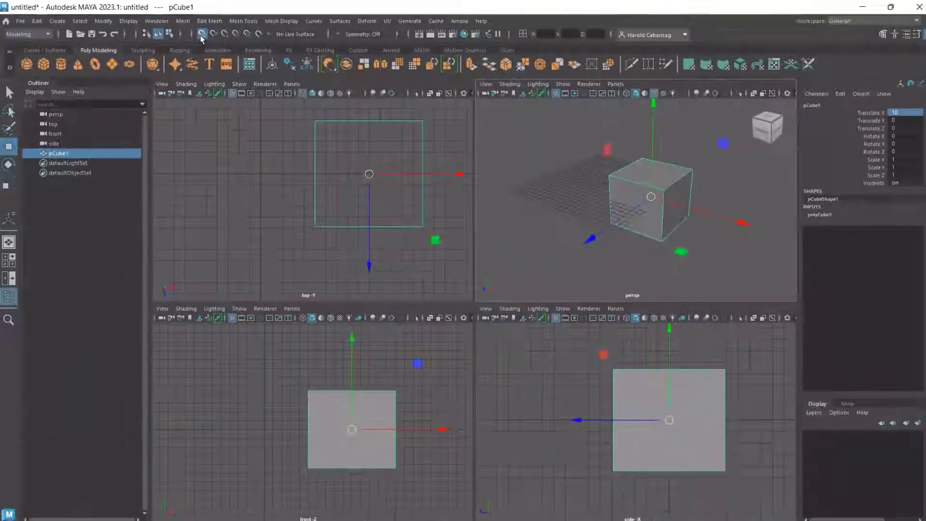
click(380, 227)
click(201, 34)
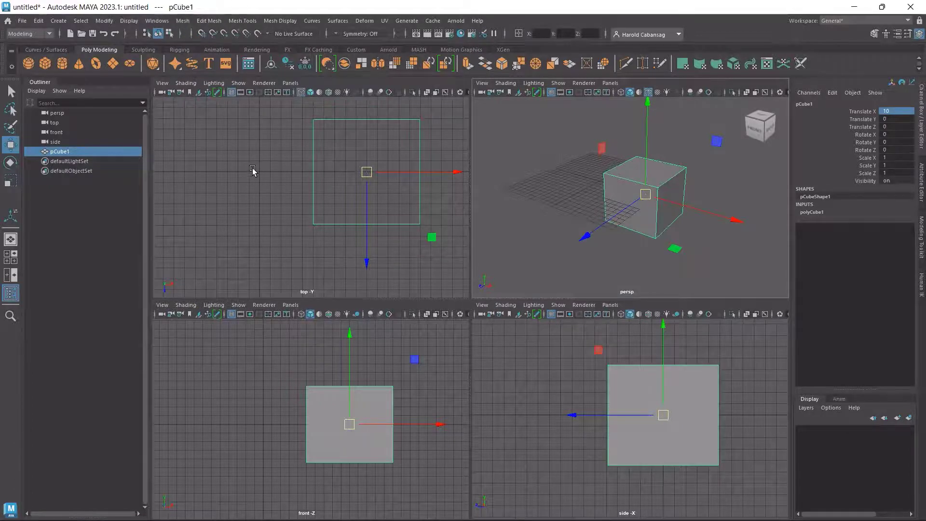
Move the cube by its centre to another grid intersection in the enlarged top view with Snap to grids on
key(space)
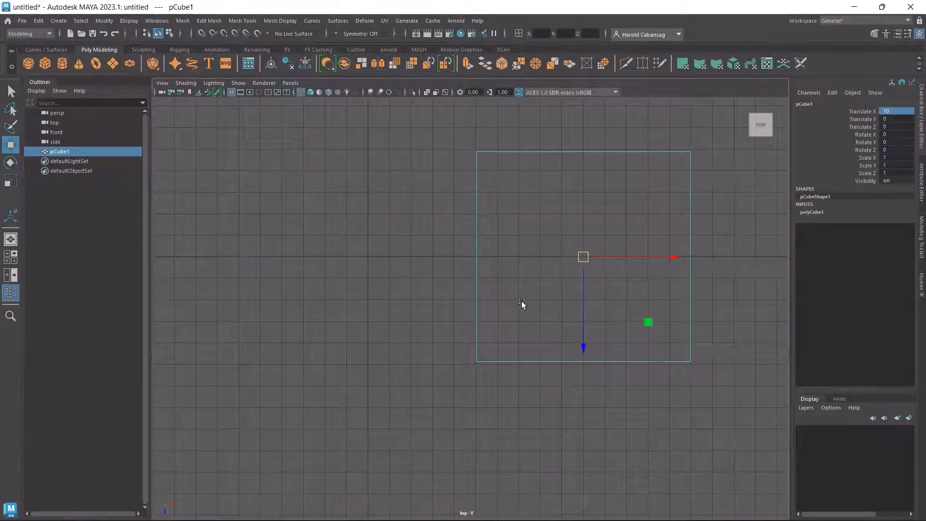
click(202, 33)
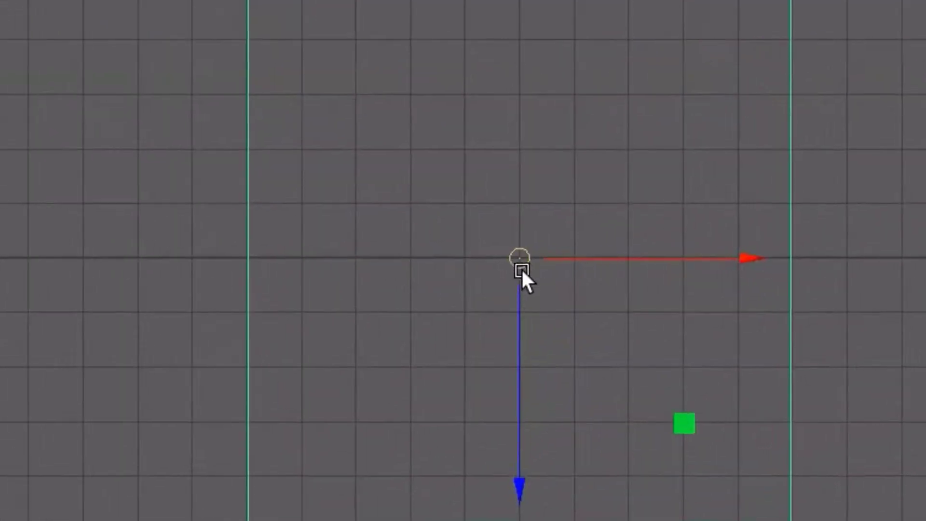
click(509, 257)
click(507, 247)
key(x)
key(x)
drag(526, 264, 188, 158)
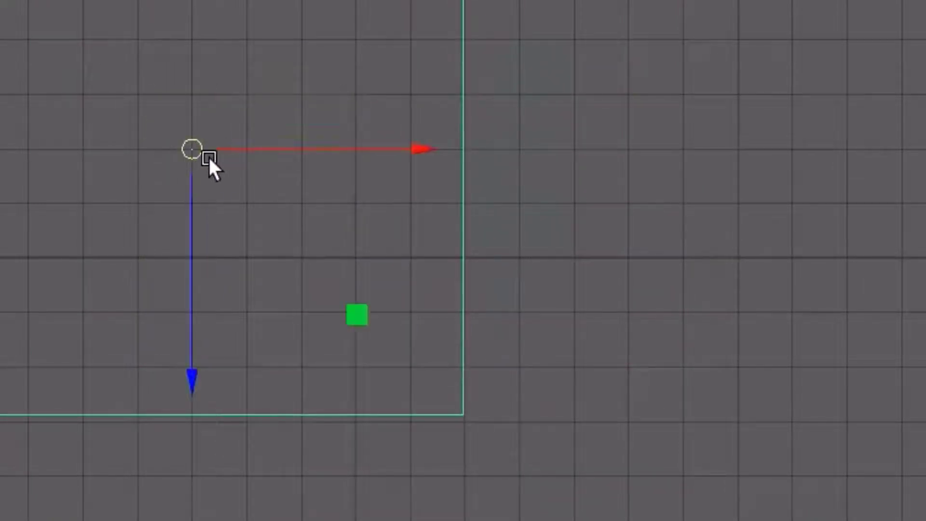
Move the cube between grid intersections with snapping, ending with a free move to Translate X 4.998 and Translate Z -1.993
key(ctrl)
scroll(188, 175, up, 2)
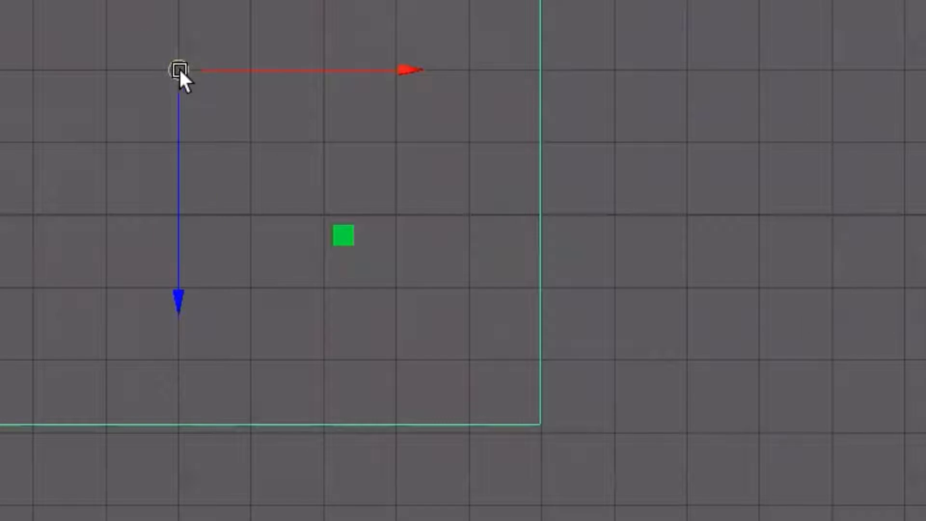
drag(178, 68, 210, 102)
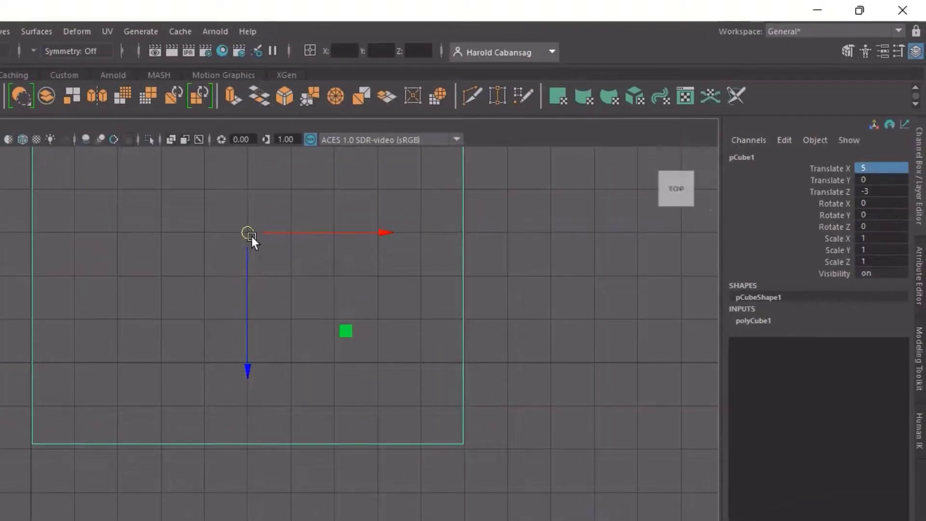
drag(251, 236, 335, 365)
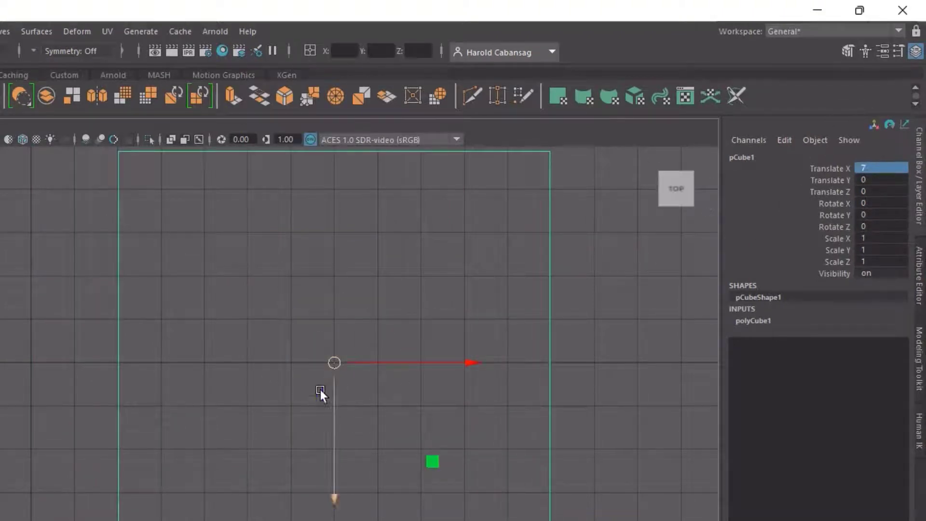
drag(337, 372, 336, 335)
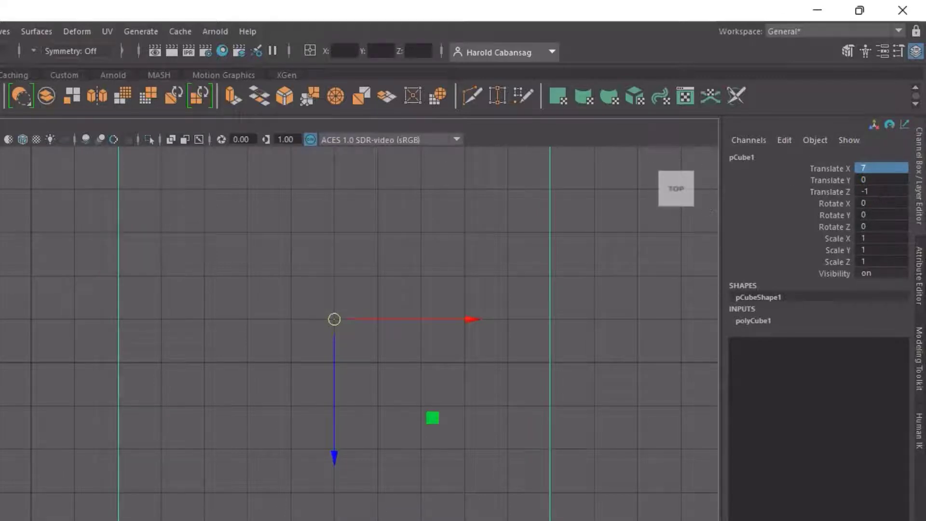
drag(333, 319, 247, 276)
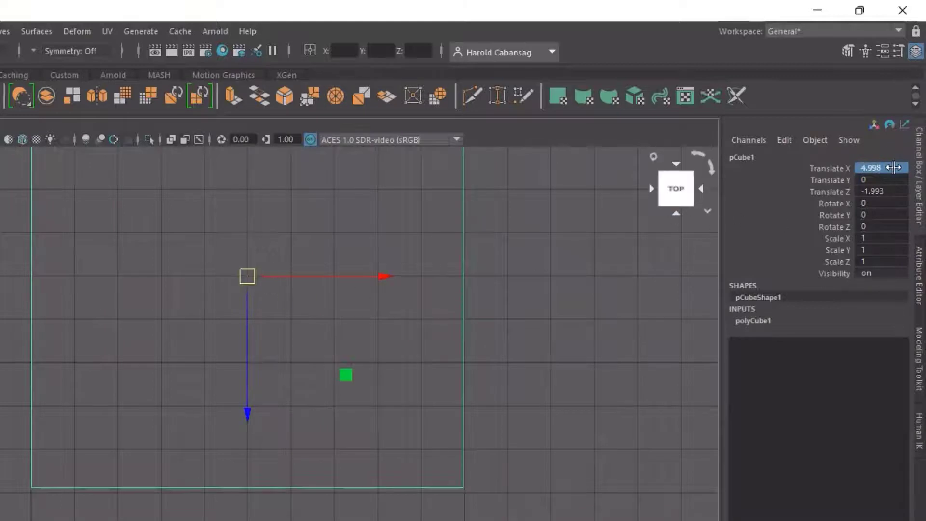
Move the cube by its centre in the top view with Snap to grids on, ending at Translate X 7 and Translate Z -2
key(ctrl)
key(ctrl)
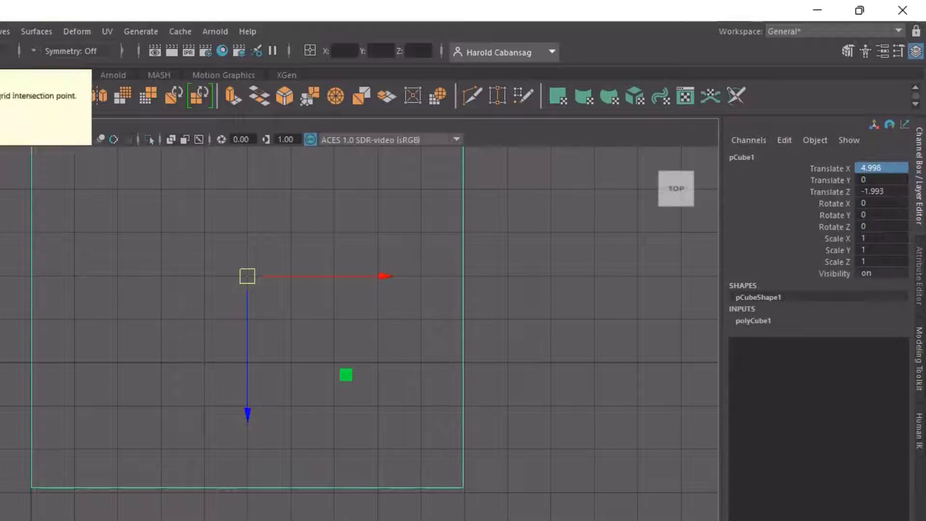
click(0, 51)
drag(255, 284, 343, 267)
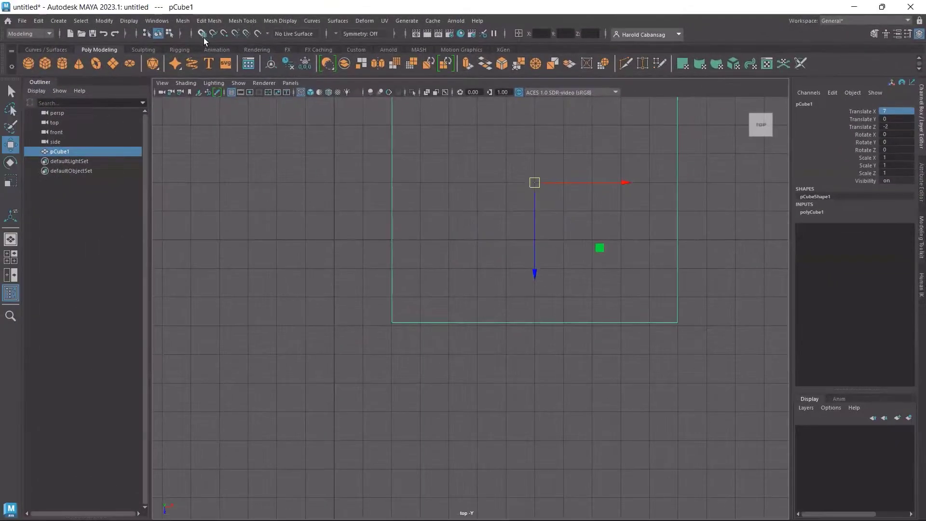
Switch the Snap to points option on and back off
scroll(440, 270, down, 1)
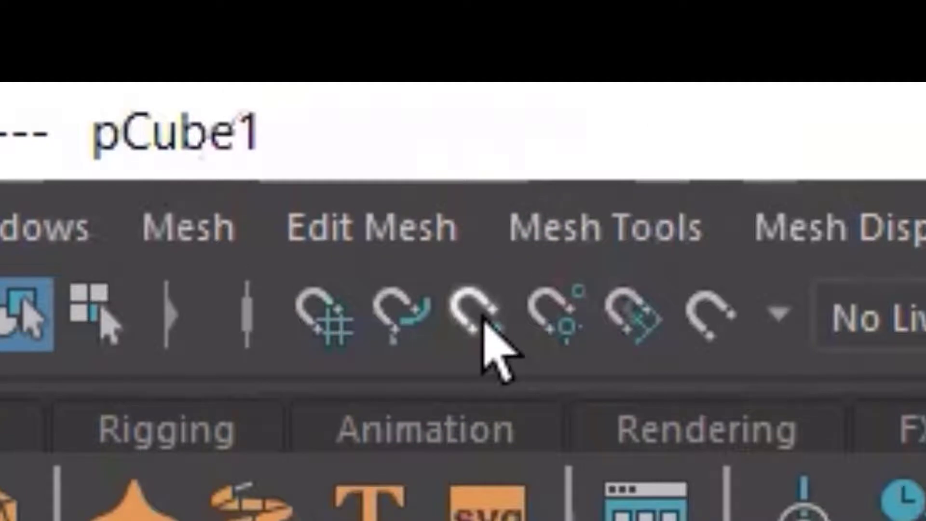
click(482, 317)
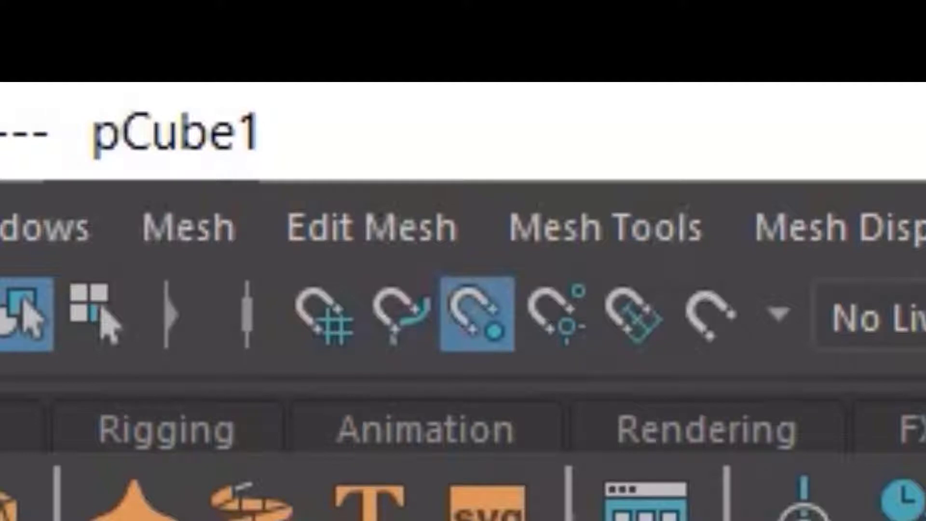
click(464, 317)
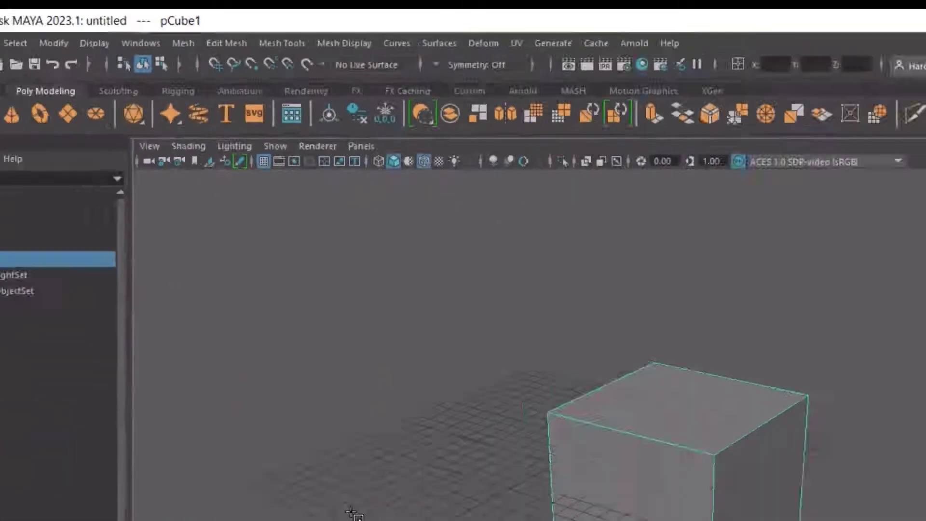
Create a second polygon cube beside the first in the perspective view, and select the original cube
drag(285, 306, 392, 220)
click(452, 153)
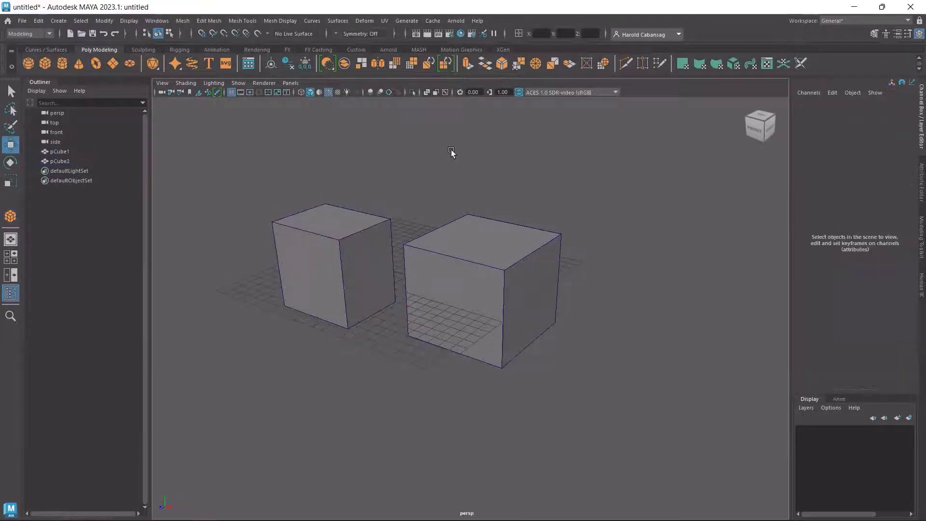
click(476, 251)
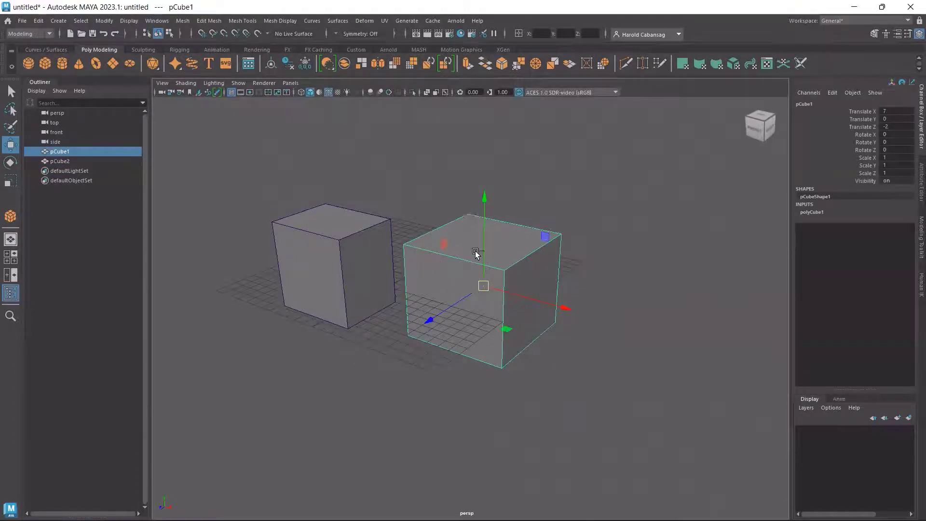
Use point snapping to move the original cube's centre onto the second cube's upper rear corner nearest to it
click(224, 33)
click(224, 34)
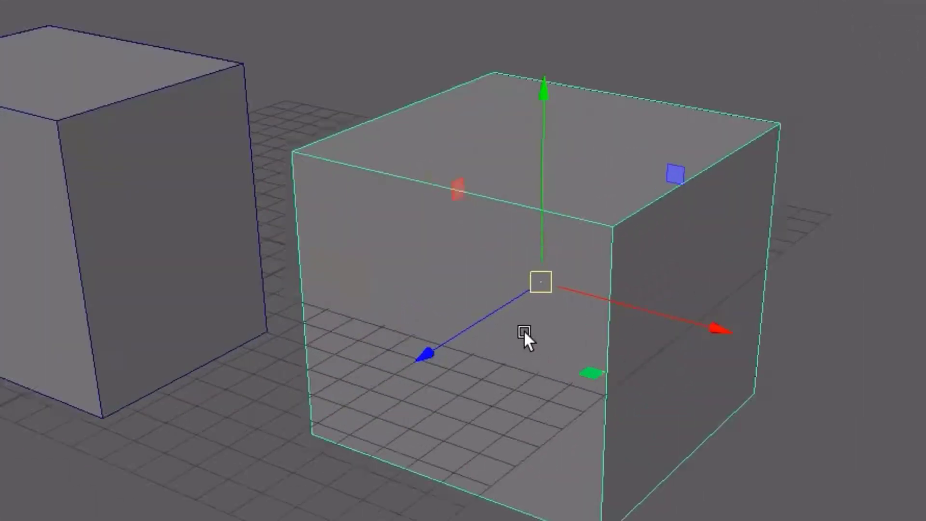
scroll(522, 329, up, 2)
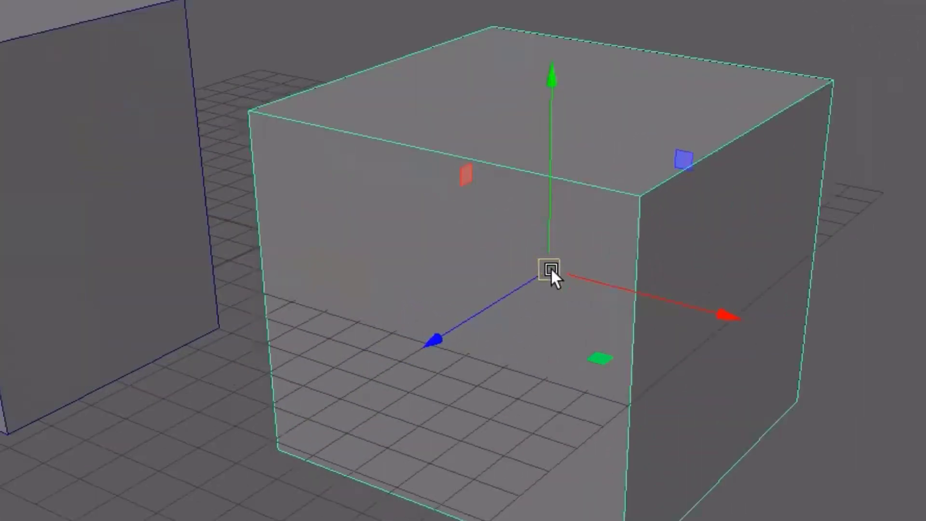
key(v)
key(ctrl)
key(ctrl)
scroll(549, 272, down, 3)
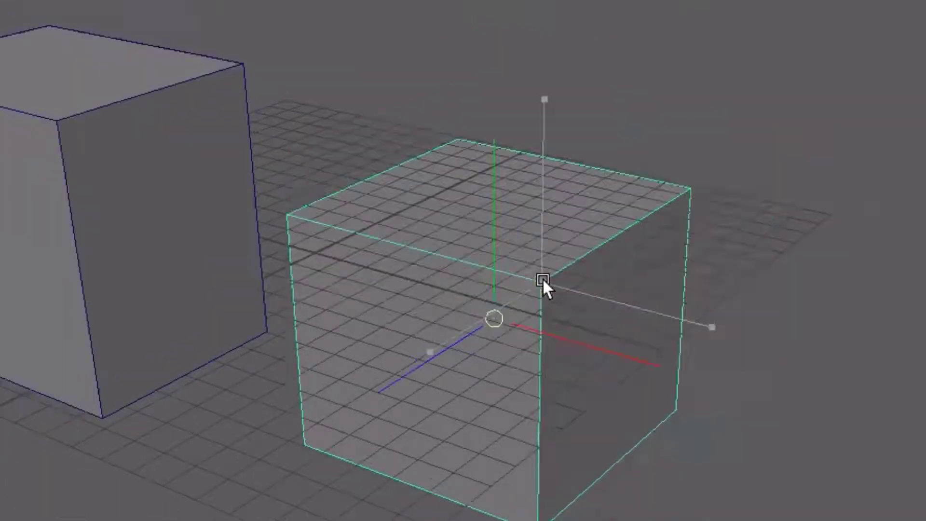
drag(542, 278, 247, 65)
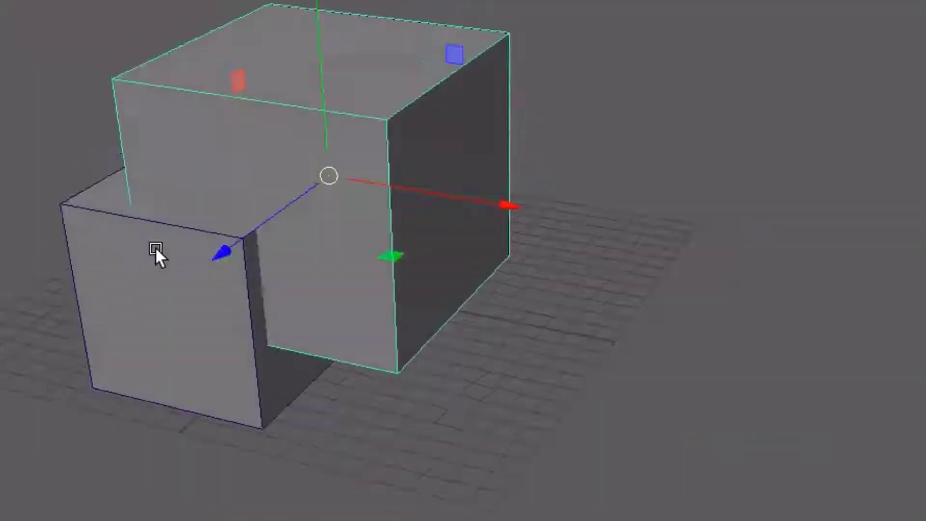
Inspect in X-Ray display how the original cube's centre sits on the second cube's corner
alt+drag(155, 246, 227, 241)
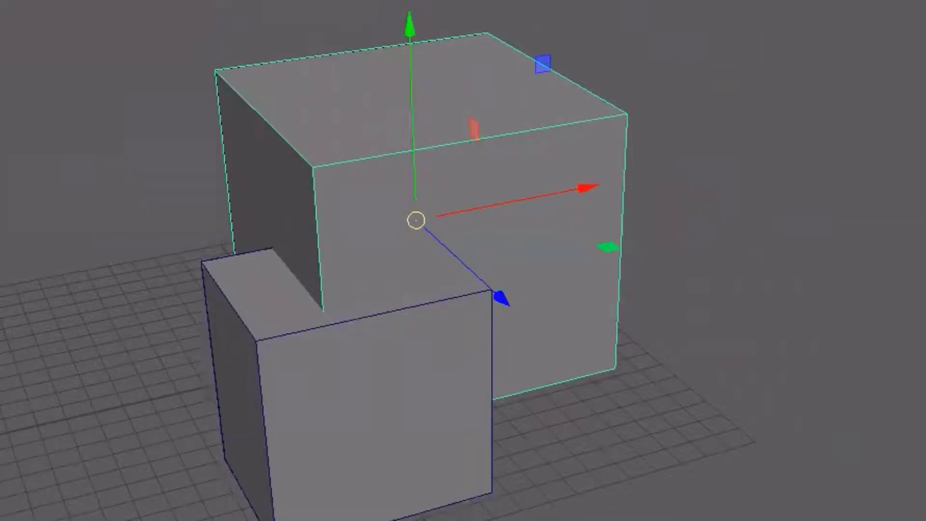
click(404, 1)
mouse_move(402, 233)
alt+mouse_down()
mouse_move(456, 212)
mouse_move(347, 212)
mouse_move(392, 190)
mouse_move(372, 215)
mouse_move(467, 244)
mouse_move(434, 289)
alt+mouse_up()
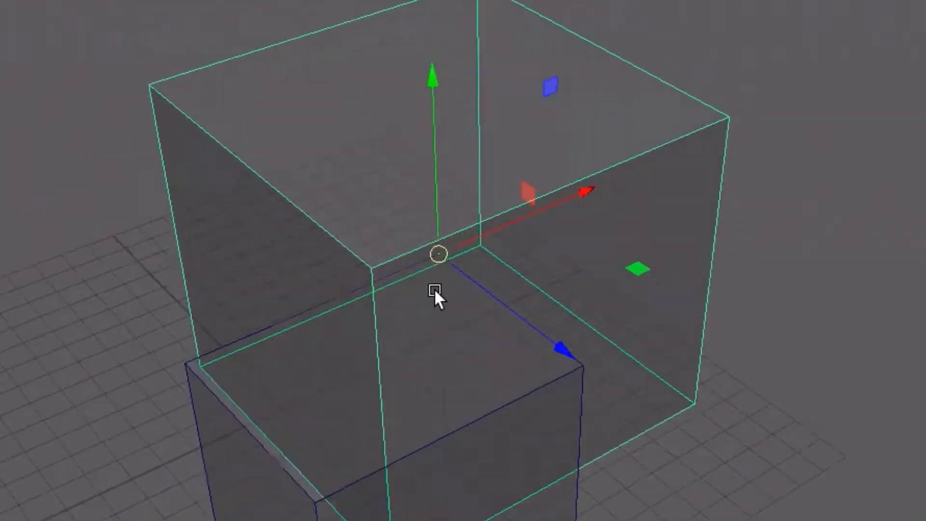
alt+right_drag(434, 290, 505, 398)
alt+middle_drag(505, 398, 633, 309)
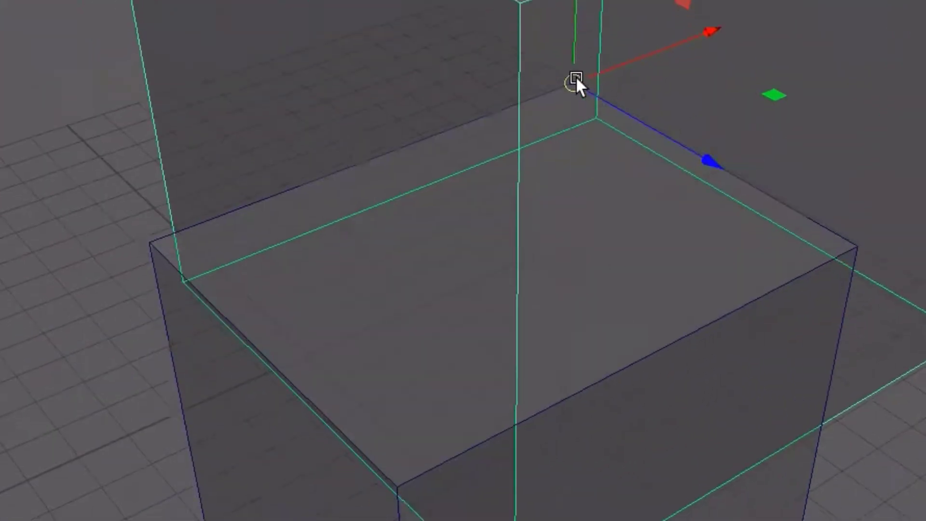
mouse_move(575, 77)
mouse_down()
mouse_move(724, 97)
mouse_move(863, 248)
mouse_move(560, 63)
mouse_move(805, 238)
mouse_move(582, 68)
mouse_up()
scroll(548, 253, down, 5)
alt+drag(530, 261, 498, 222)
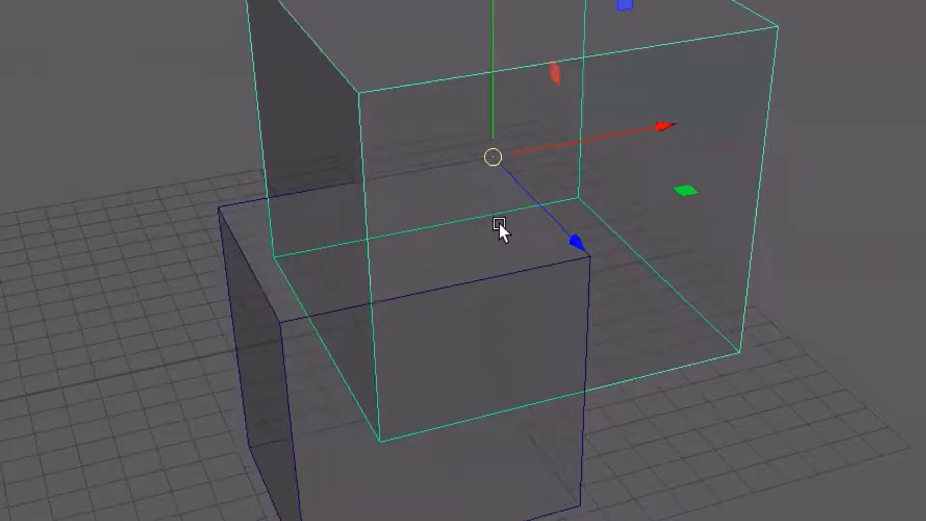
click(361, 93)
scroll(591, 271, up, 3)
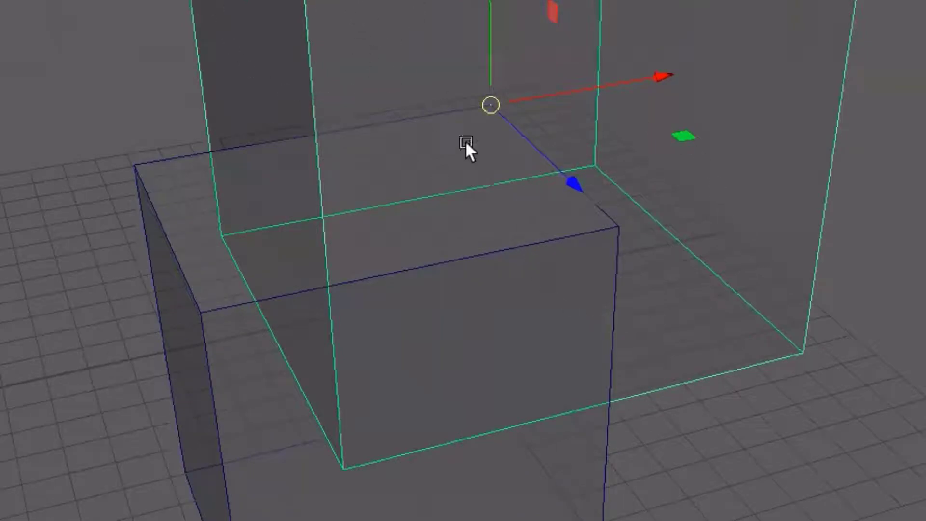
scroll(585, 252, down, 3)
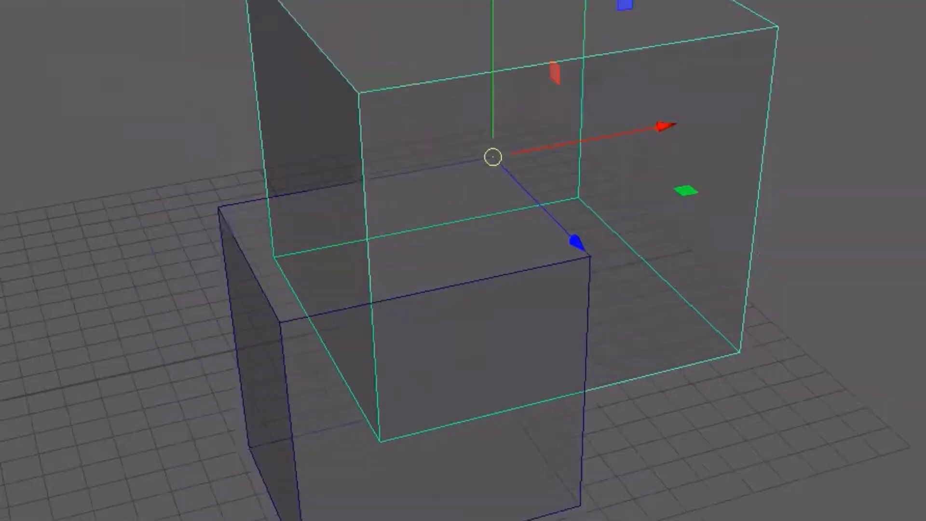
Turn off X-Ray display and undo the original cube's snapped move
key(alt+a)
alt+drag(372, 295, 427, 359)
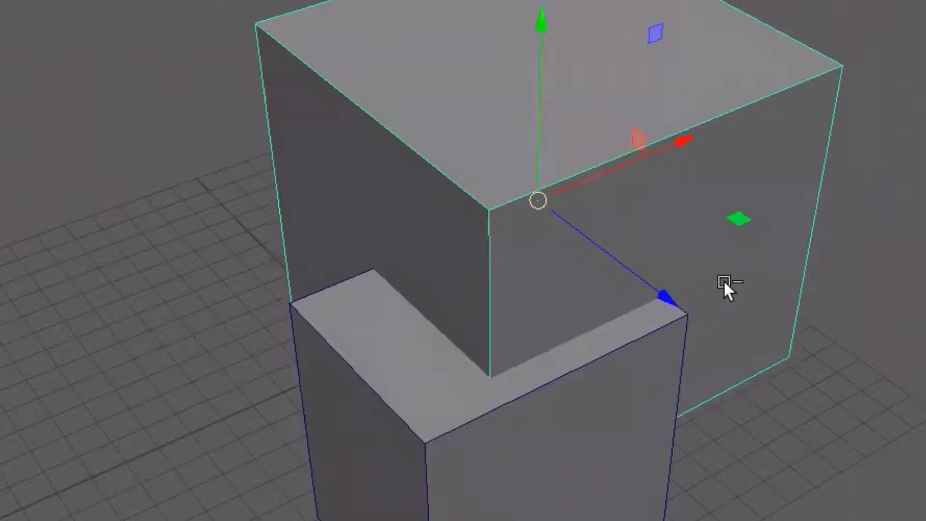
scroll(723, 280, down, 5)
alt+drag(588, 403, 505, 365)
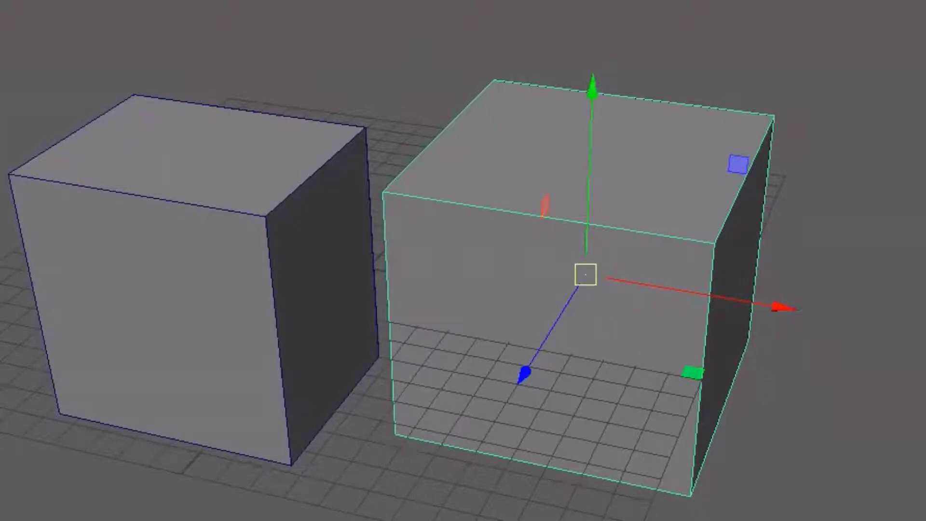
Switch between point snapping and pivot editing on the selected cube to compare their manipulators
key(v)
key(d)
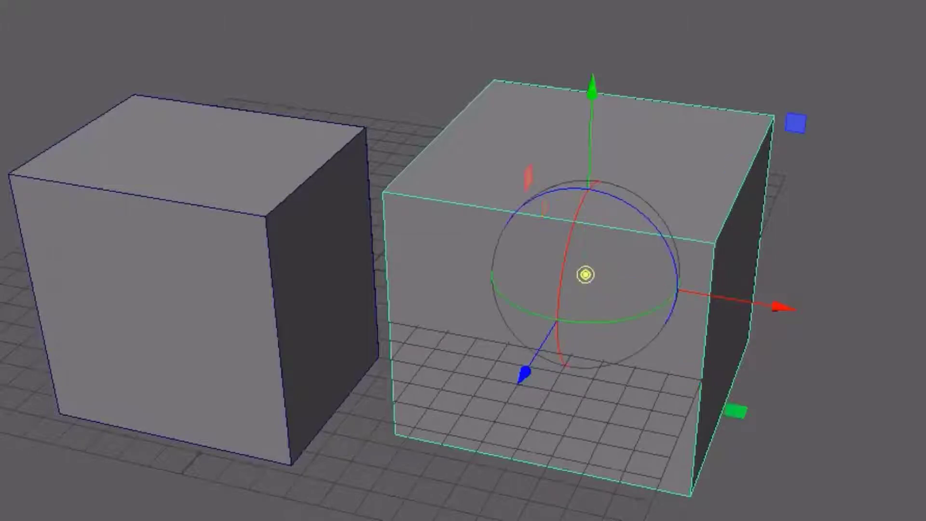
key(d)
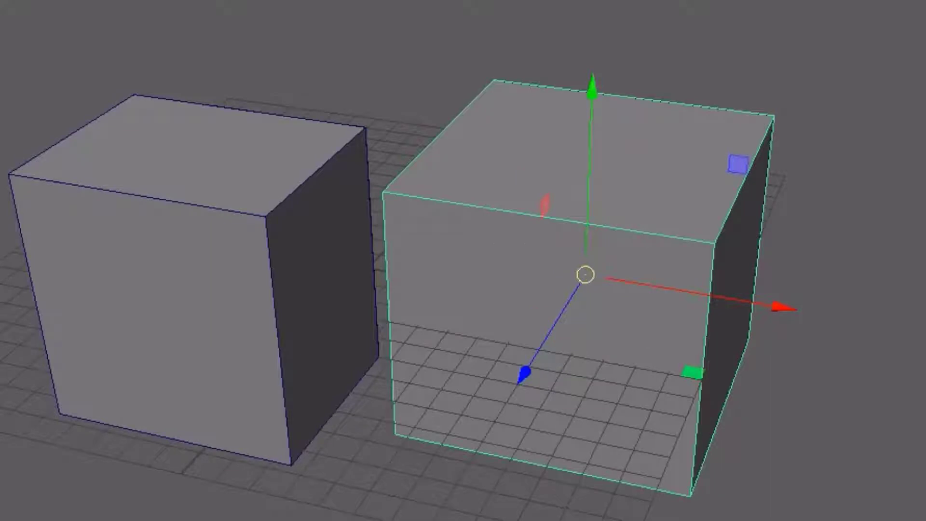
key(d)
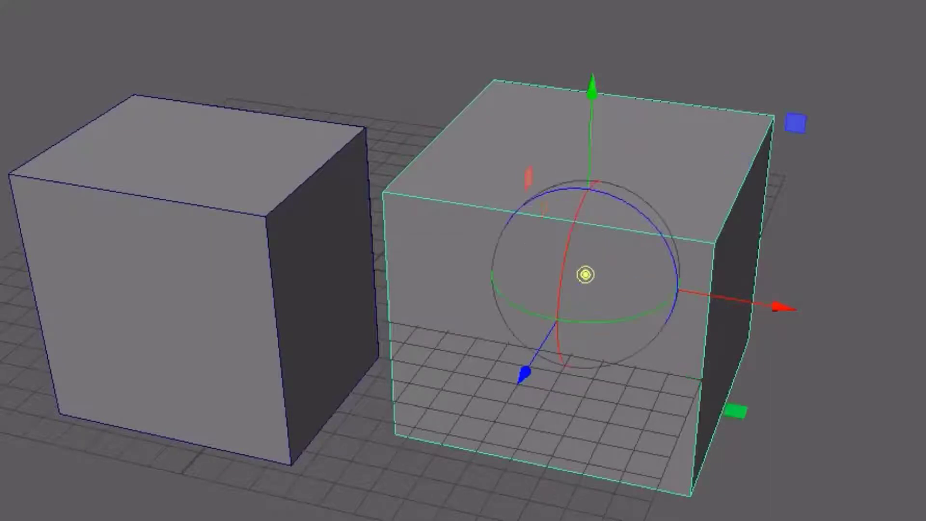
key(d)
key(d)
Try snapping the selected cube's pivot towards its upper corner, undo the change and leave pivot editing
alt+middle_drag(853, 494, 869, 437)
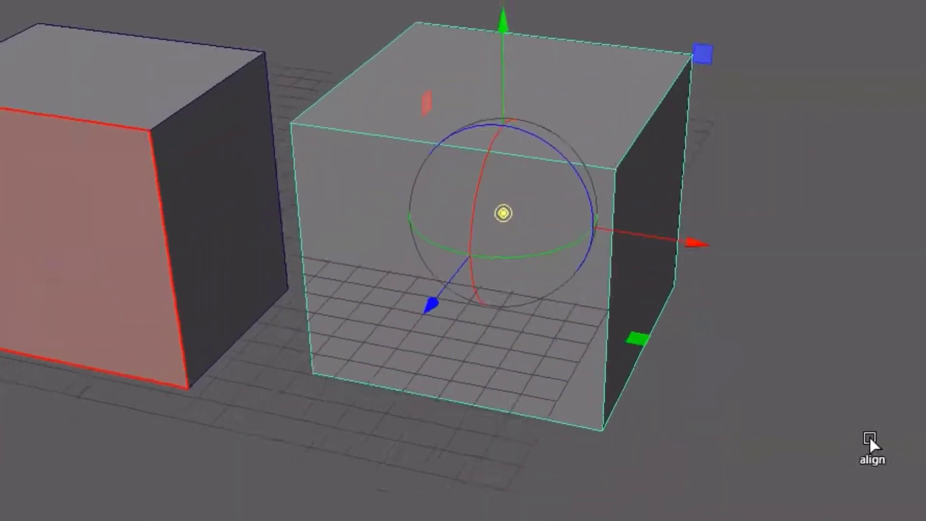
alt+drag(868, 436, 759, 434)
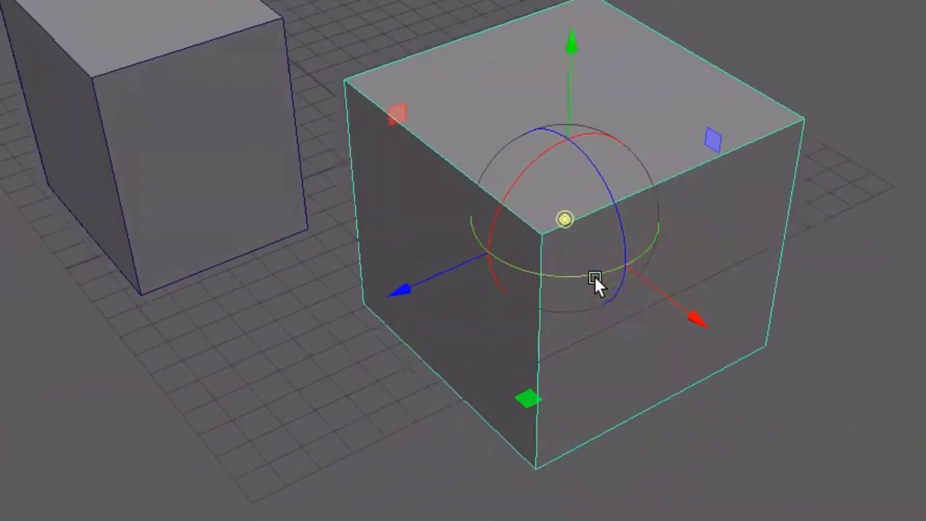
alt+drag(594, 276, 598, 313)
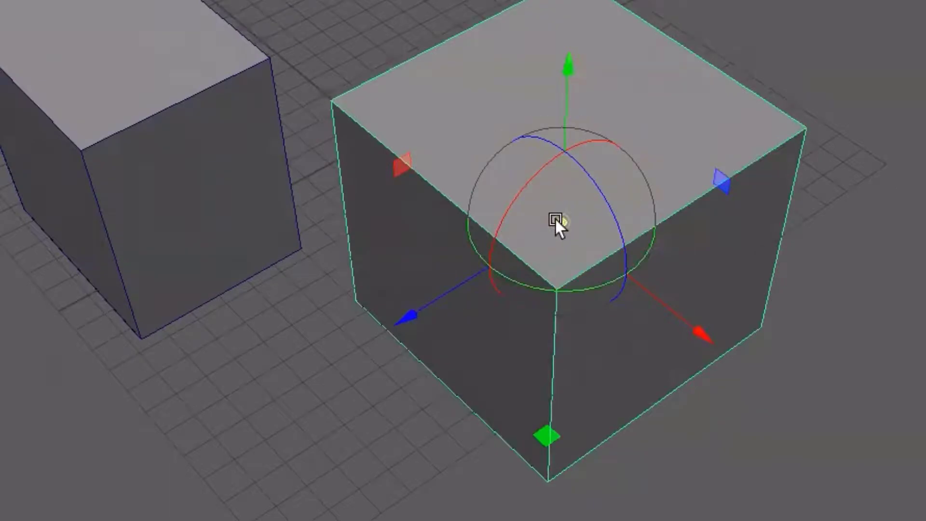
alt+drag(559, 246, 603, 204)
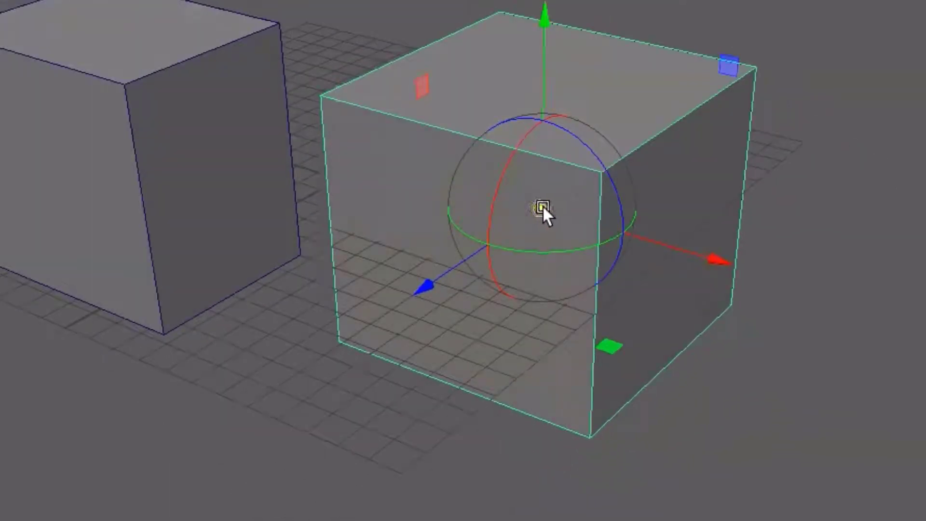
drag(541, 207, 359, 100)
key(ctrl+z)
key(d)
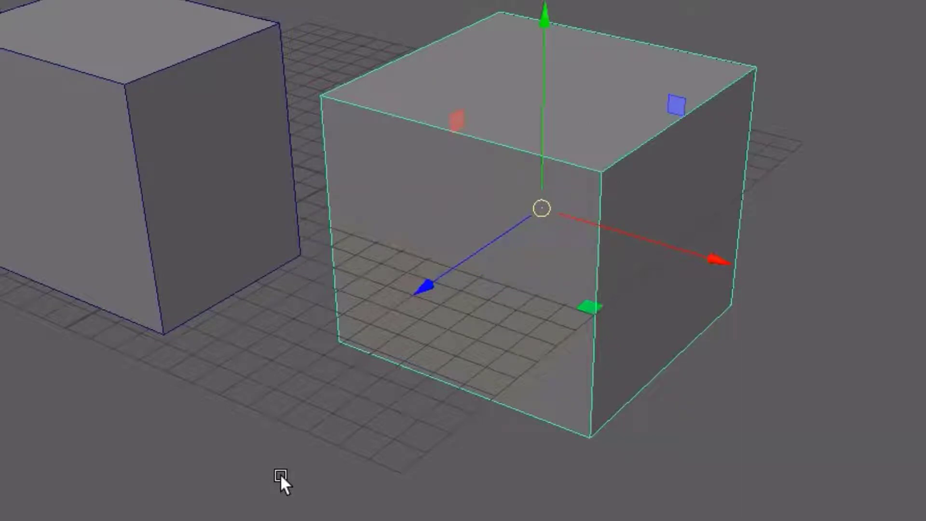
Snap the selected cube's pivot to its lower front corner nearest the second cube, and leave pivot editing
key(d)
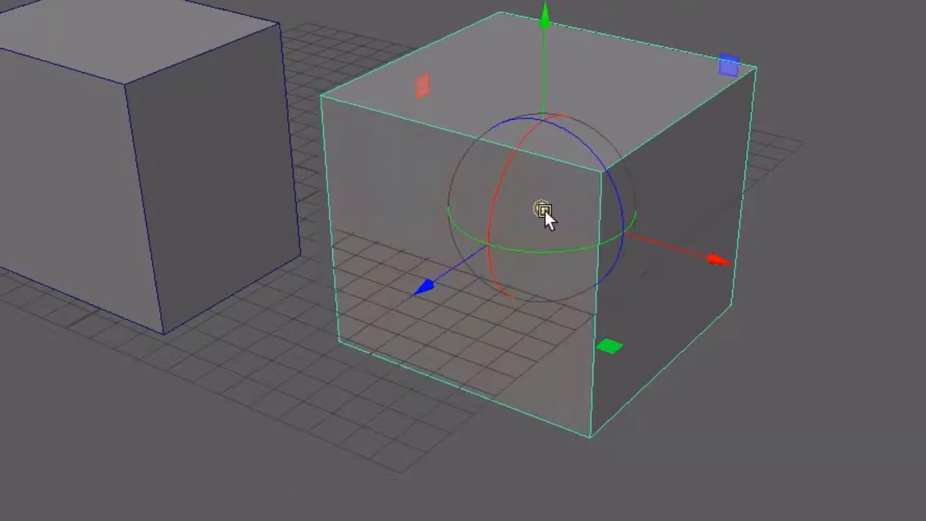
key(d)
drag(540, 204, 363, 128)
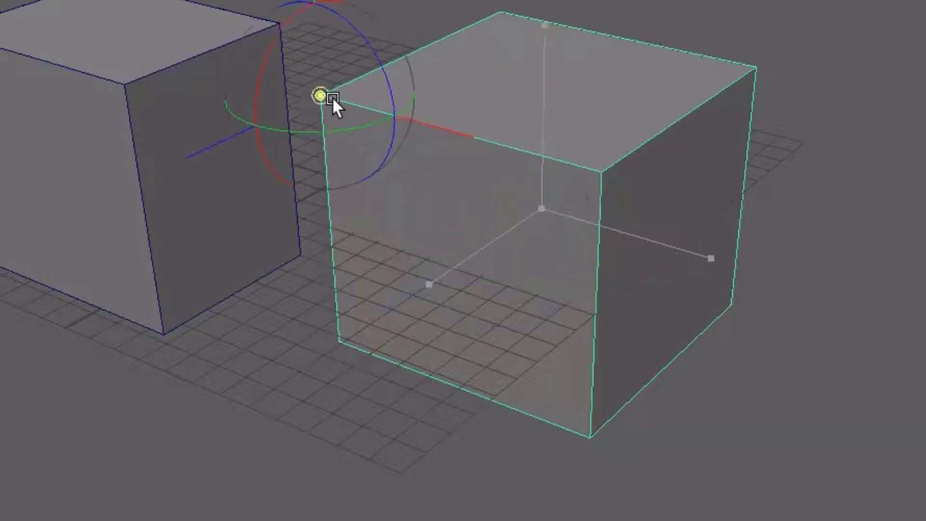
drag(332, 96, 357, 338)
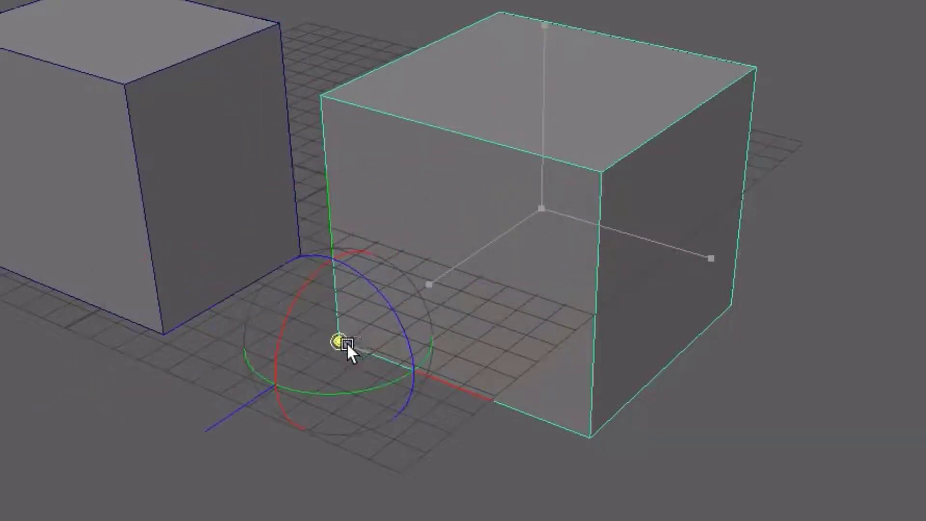
drag(344, 342, 344, 343)
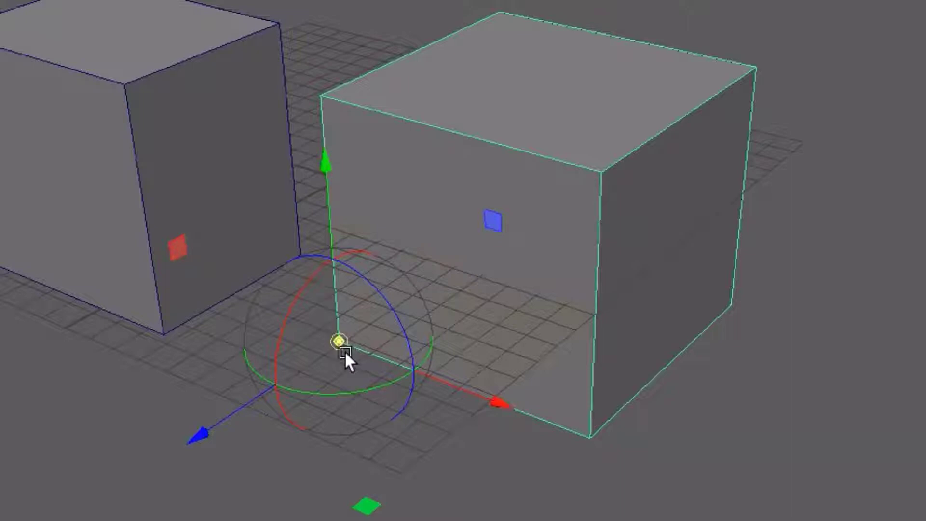
key(d)
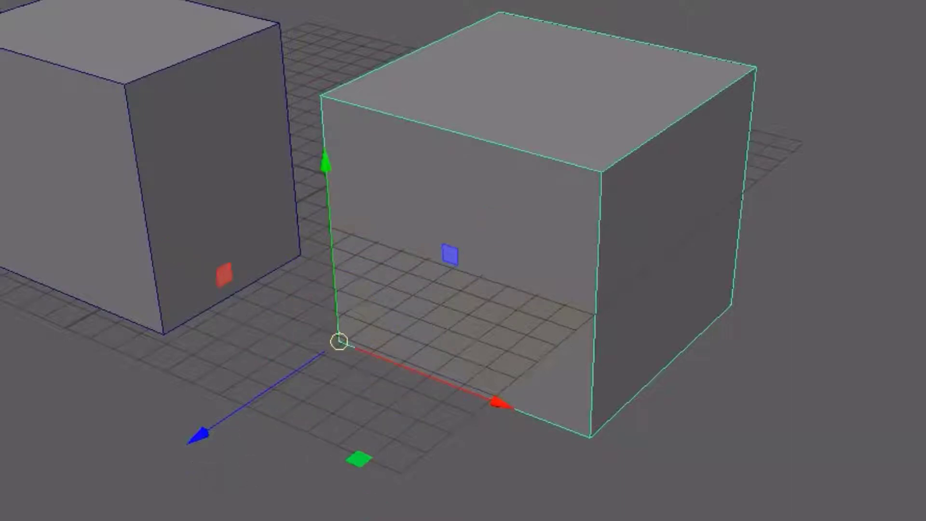
Snap the cube by its corner pivot onto the second cube's top front corner and check the alignment
drag(339, 338, 374, 263)
alt+right_drag(455, 218, 530, 163)
key(ctrl)
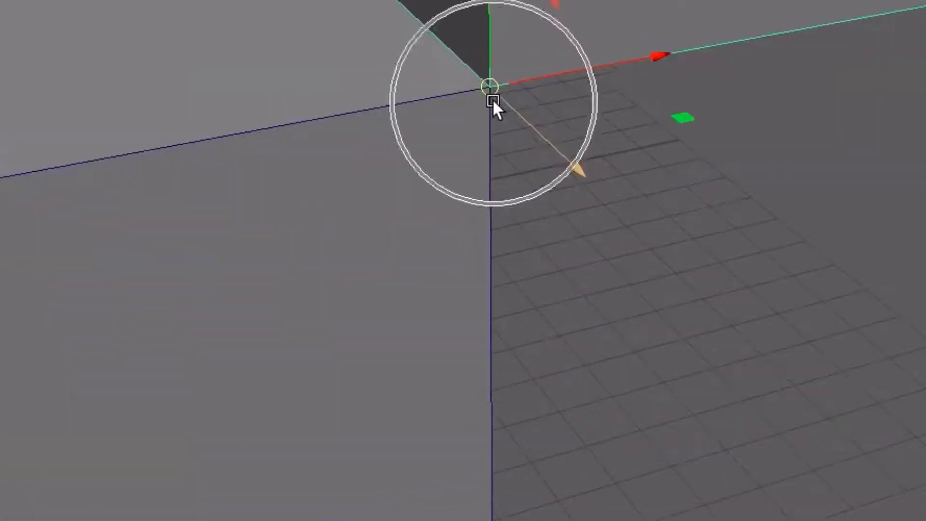
alt+right_drag(573, 283, 523, 207)
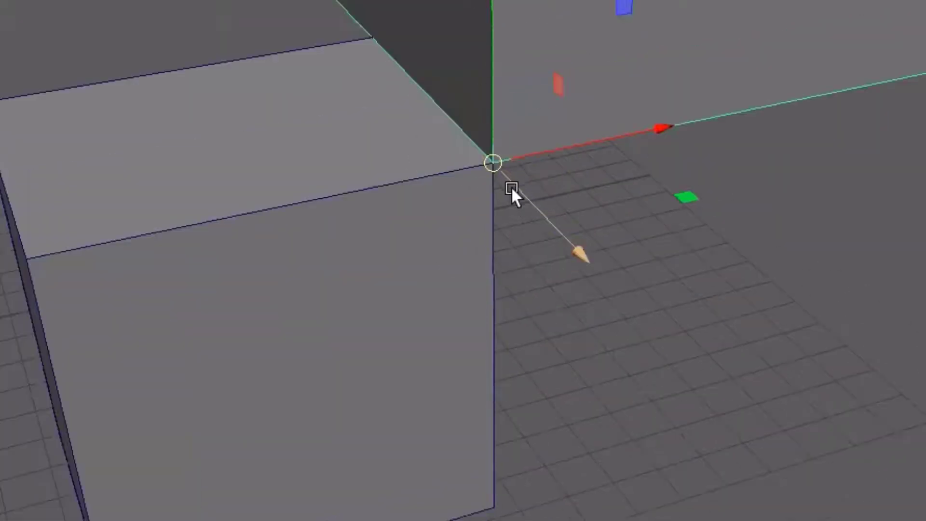
click(678, 369)
click(522, 103)
mouse_move(736, 404)
alt+mouse_down()
mouse_move(653, 418)
mouse_move(673, 396)
mouse_move(737, 398)
alt+mouse_up()
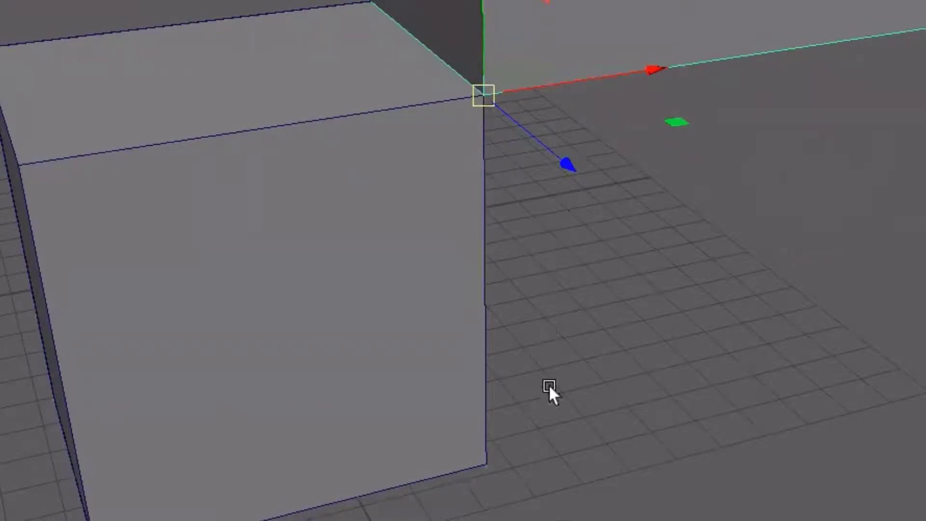
Deselect the upper cube and examine where the two cubes meet at the snapped corner
scroll(548, 383, down, 3)
click(617, 434)
scroll(582, 463, down, 3)
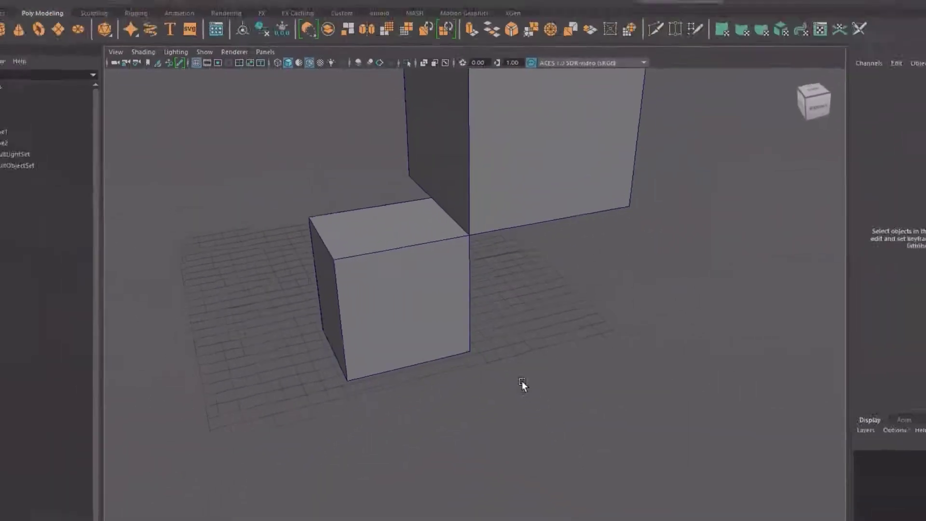
scroll(520, 380, down, 3)
alt+drag(520, 378, 537, 395)
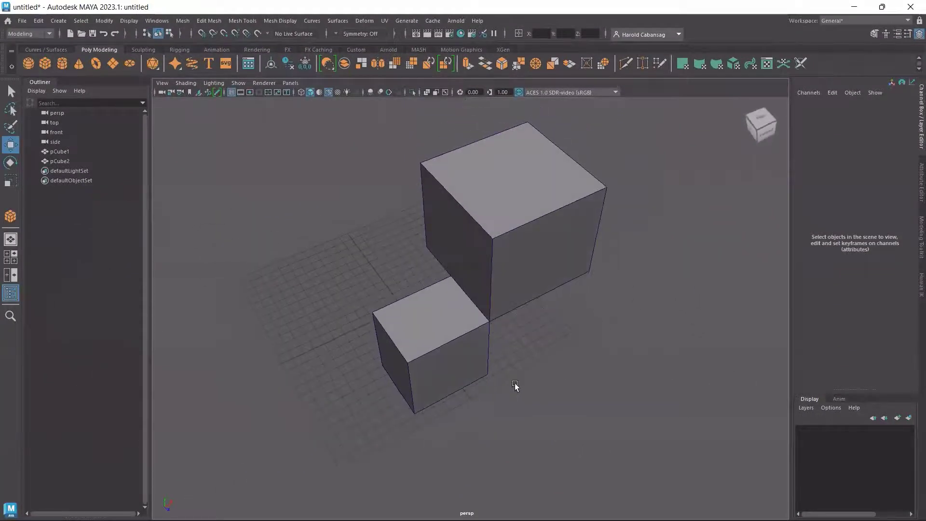
alt+middle_drag(515, 384, 486, 310)
Select the upper cube and examine its corner pivot and Translate values from several angles
click(484, 275)
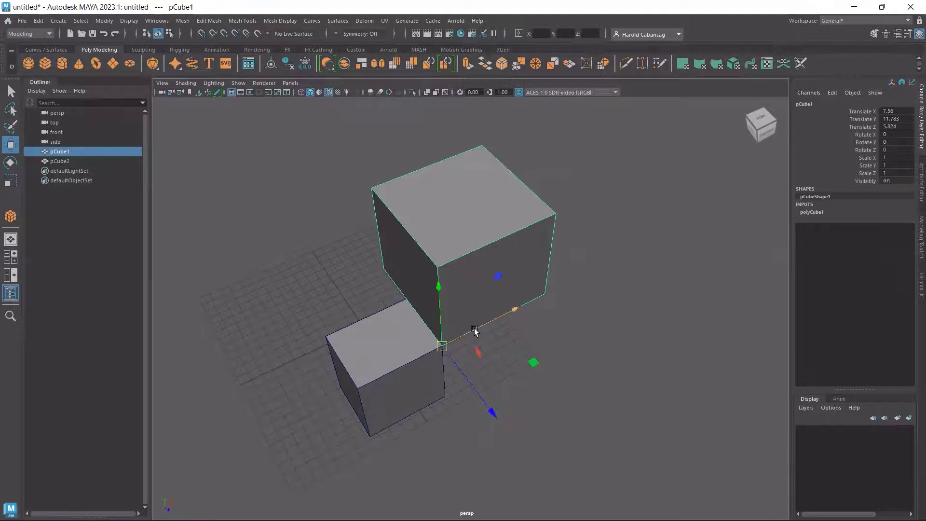
alt+drag(535, 361, 491, 355)
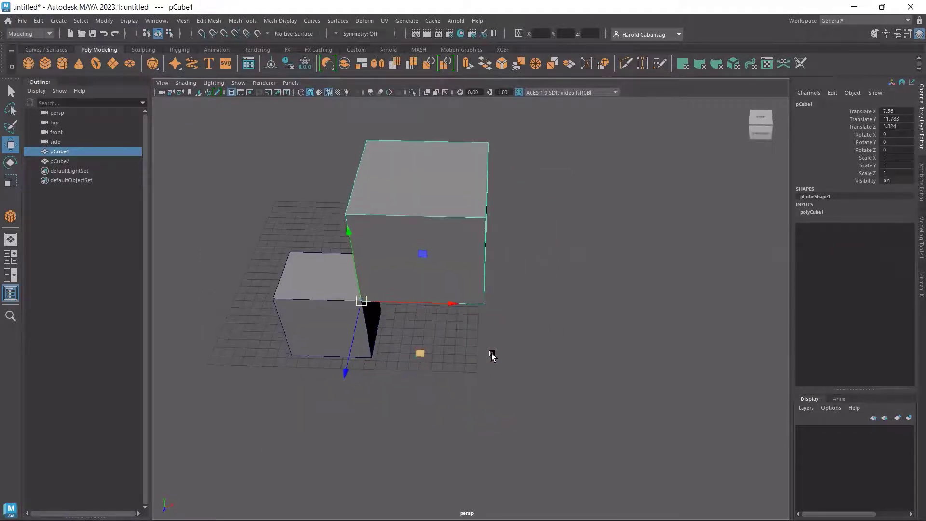
click(446, 206)
click(445, 204)
alt+drag(445, 205, 469, 238)
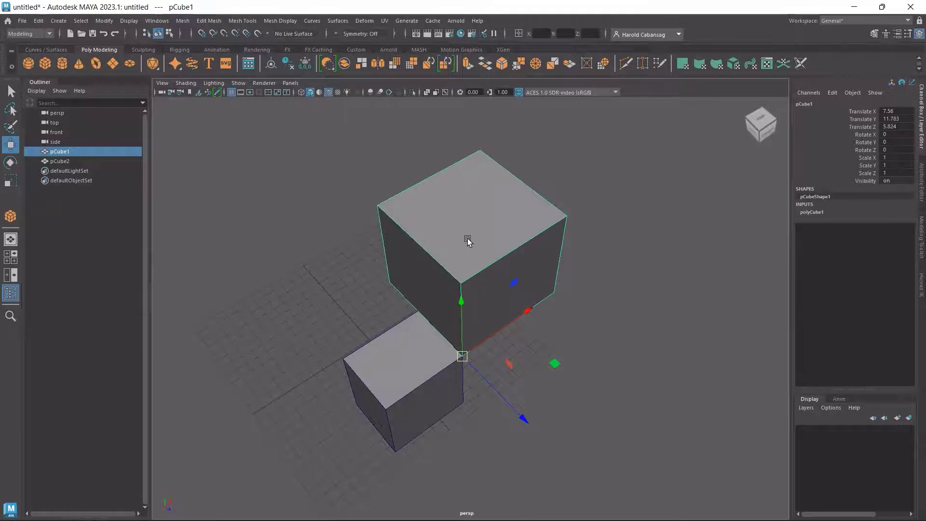
click(901, 114)
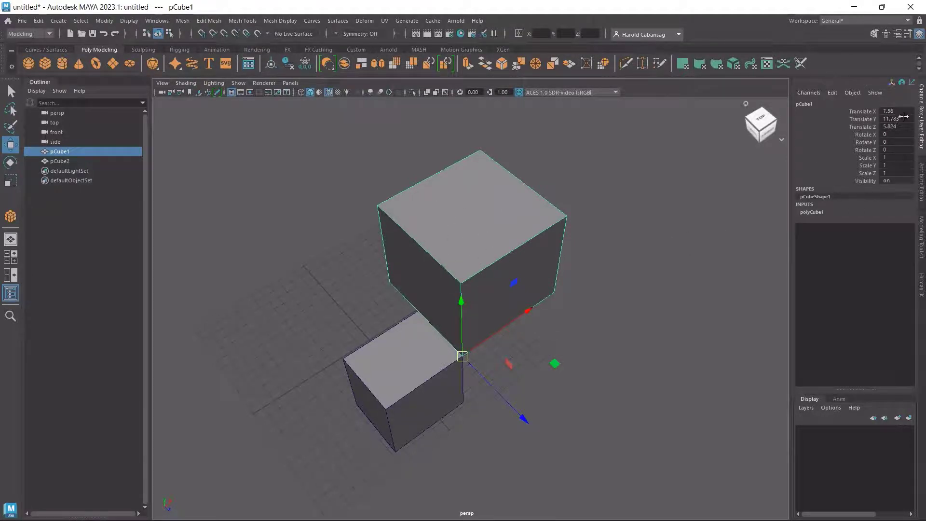
click(490, 311)
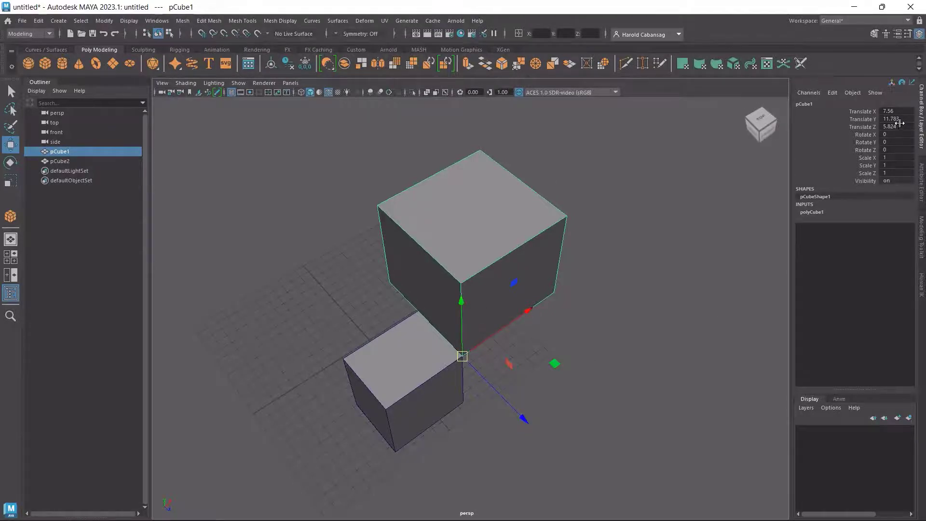
click(473, 348)
Set the upper cube's Translate X, Y and Z to 0, and check its pivot position against the grid
drag(871, 114, 908, 126)
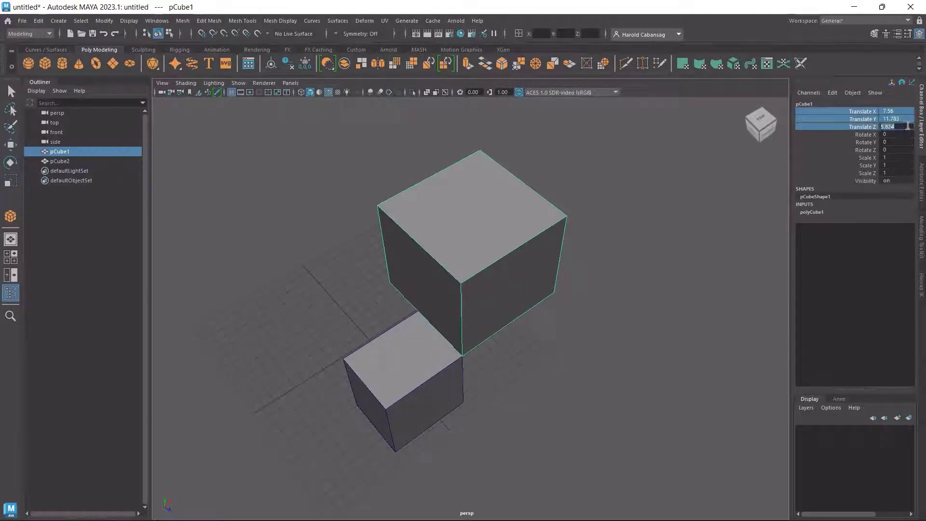
text(0)
key(Return)
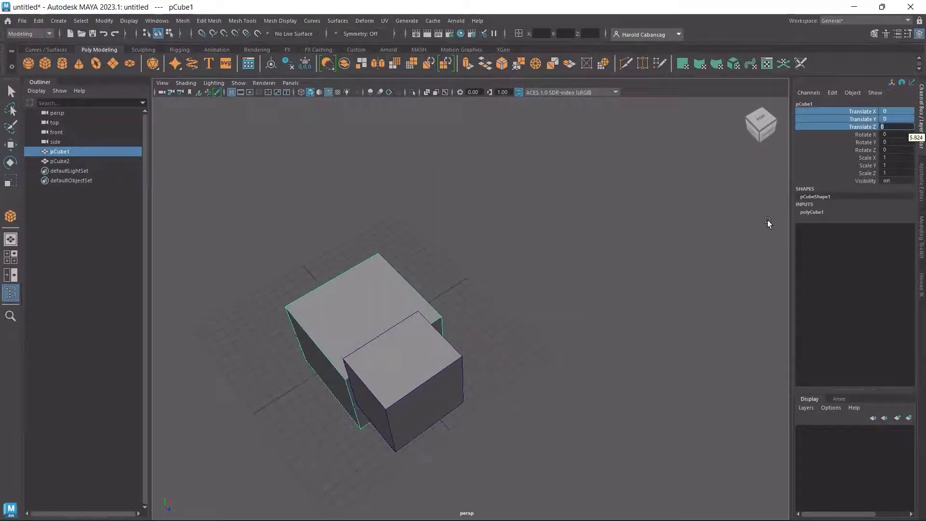
alt+drag(436, 325, 564, 317)
click(305, 416)
click(376, 413)
alt+middle_drag(513, 462, 572, 286)
scroll(467, 311, up, 2)
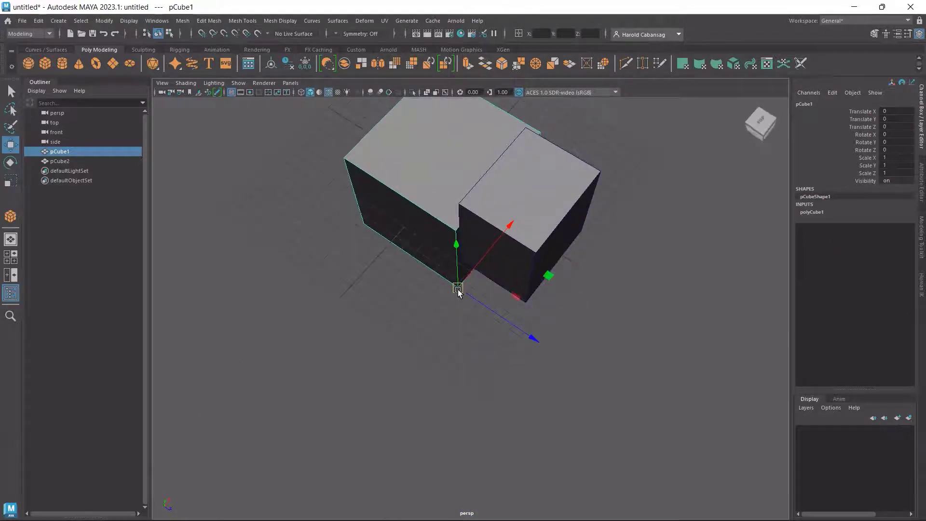
click(457, 289)
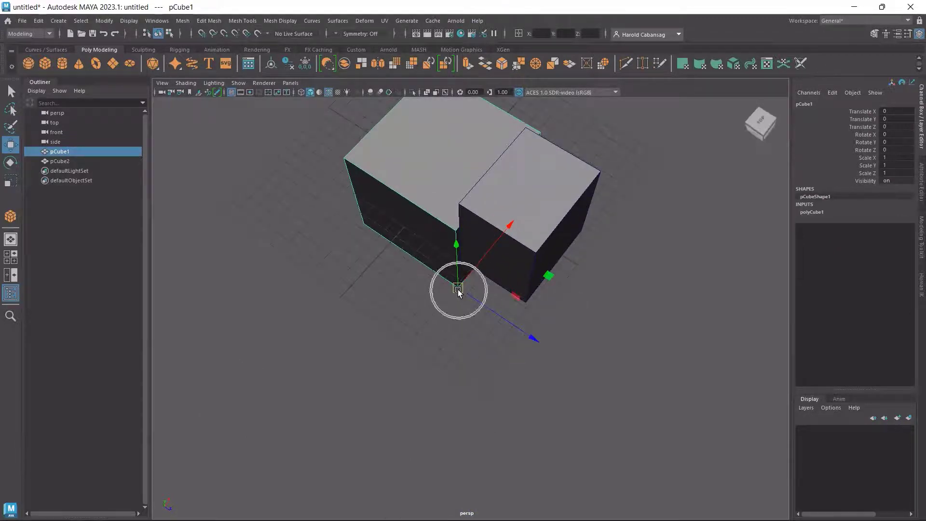
click(433, 157)
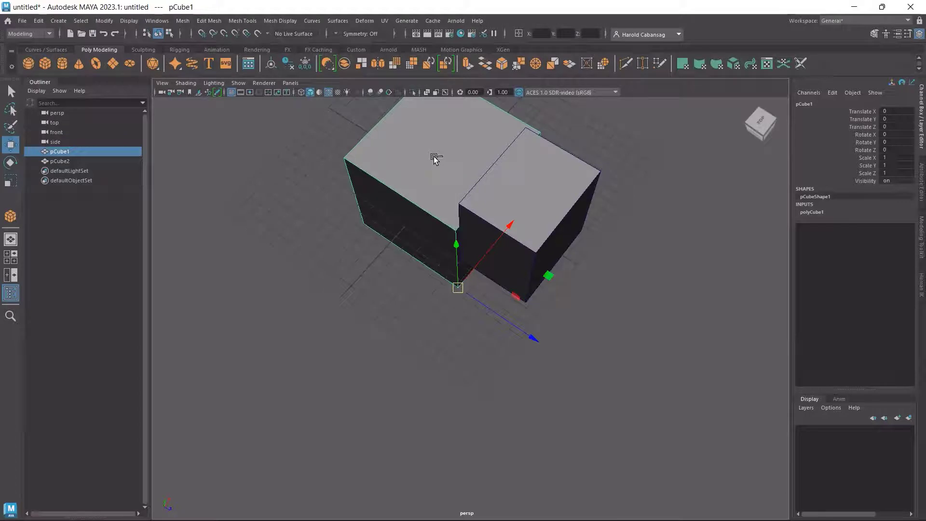
Undo the zeroed translation of the larger cube
key(ctrl+z)
key(ctrl+z)
key(ctrl+z)
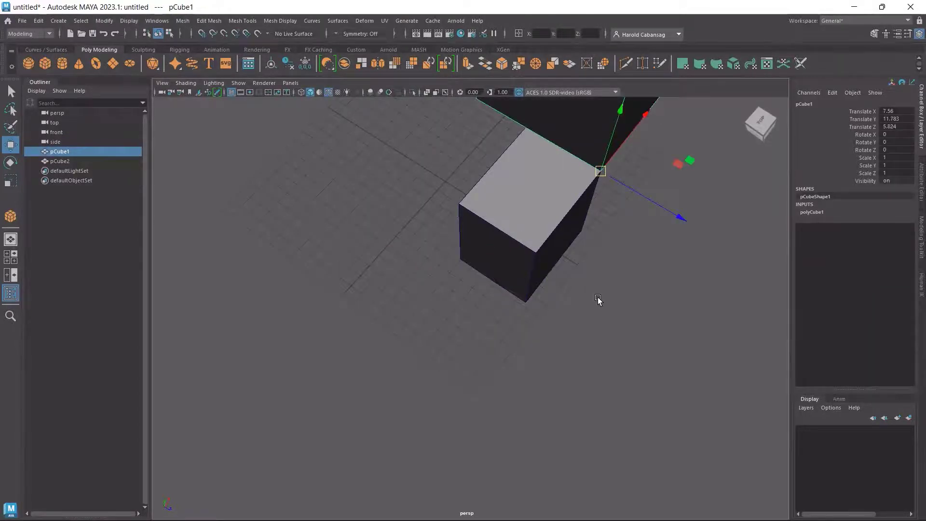
Reset the upper cube's pivot in the Move tool settings, and close the settings window
alt+drag(597, 297, 563, 287)
alt+middle_drag(564, 288, 486, 380)
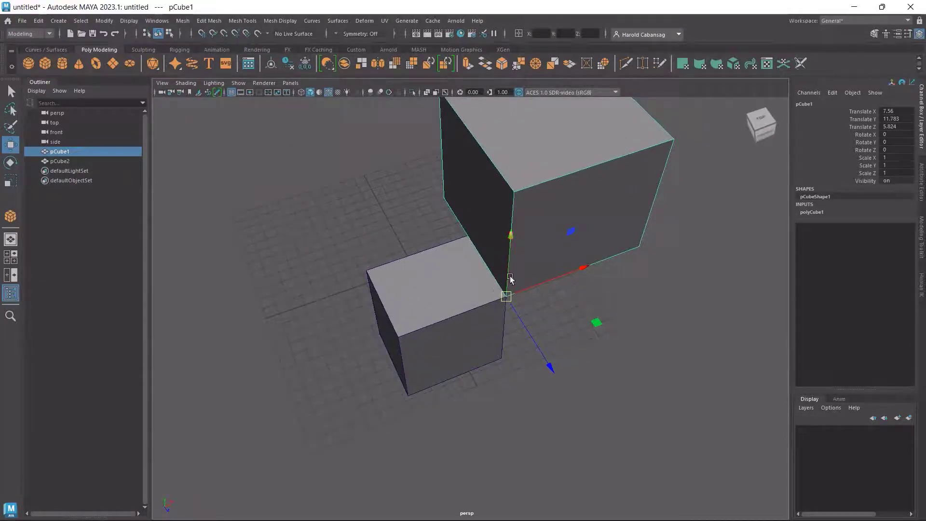
alt+drag(523, 314, 588, 163)
key(ctrl)
key(ctrl)
key(ctrl)
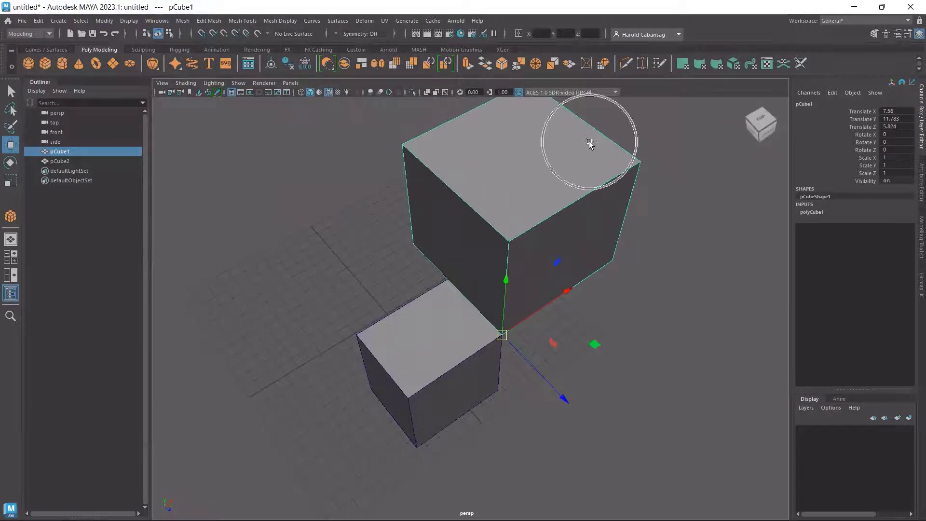
key(ctrl)
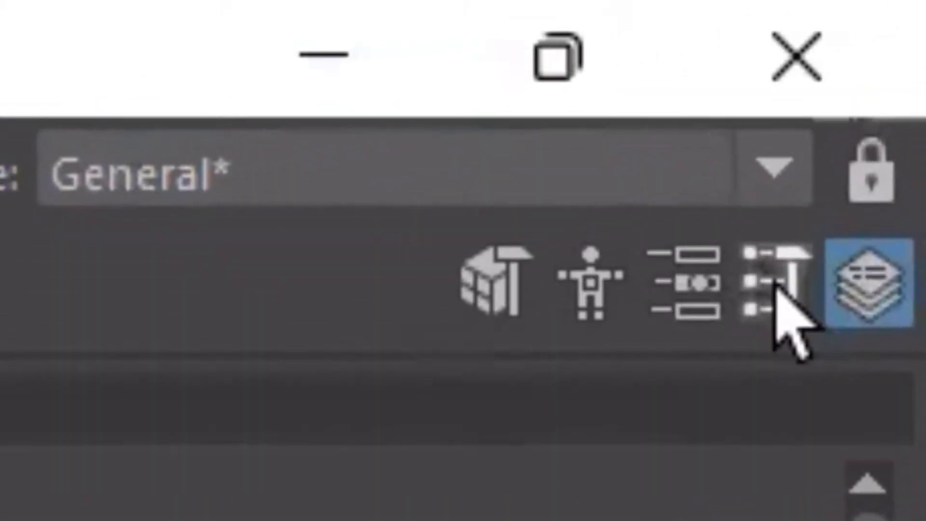
key(ctrl)
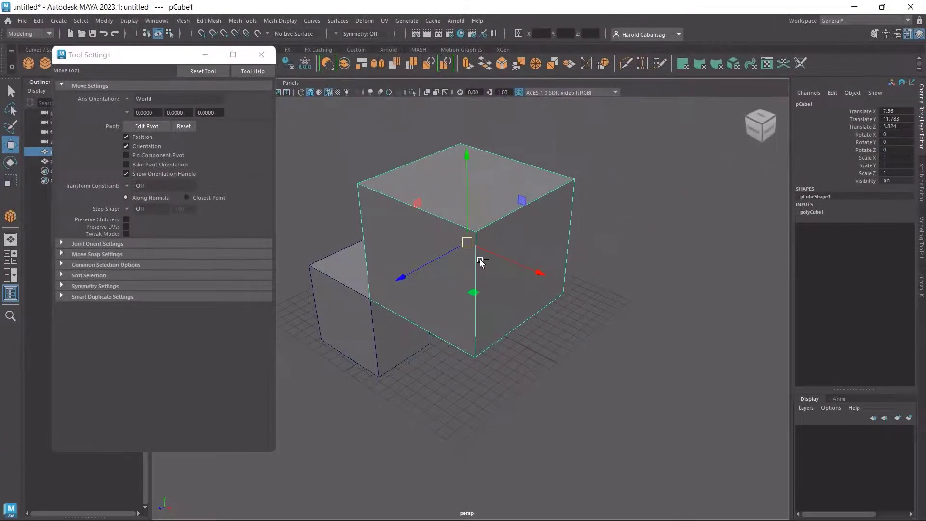
click(184, 127)
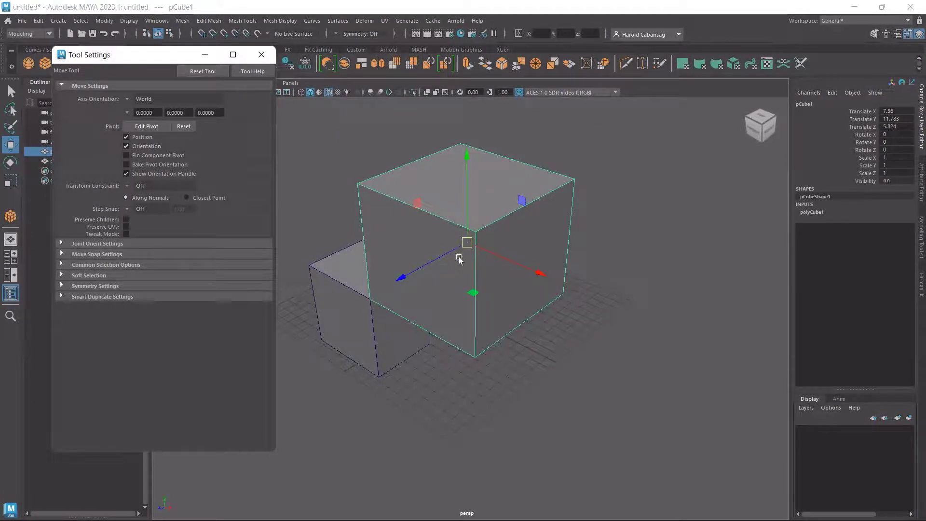
alt+drag(449, 266, 520, 257)
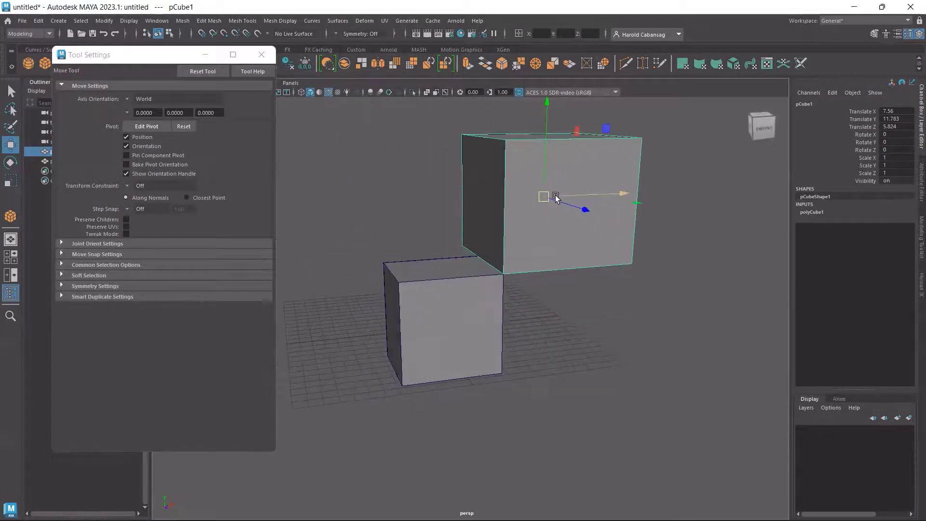
click(261, 55)
Examine the corner contact between the cubes and the upper cube's reset pivot
alt+drag(326, 217, 374, 237)
alt+drag(659, 358, 558, 323)
scroll(554, 320, up, 5)
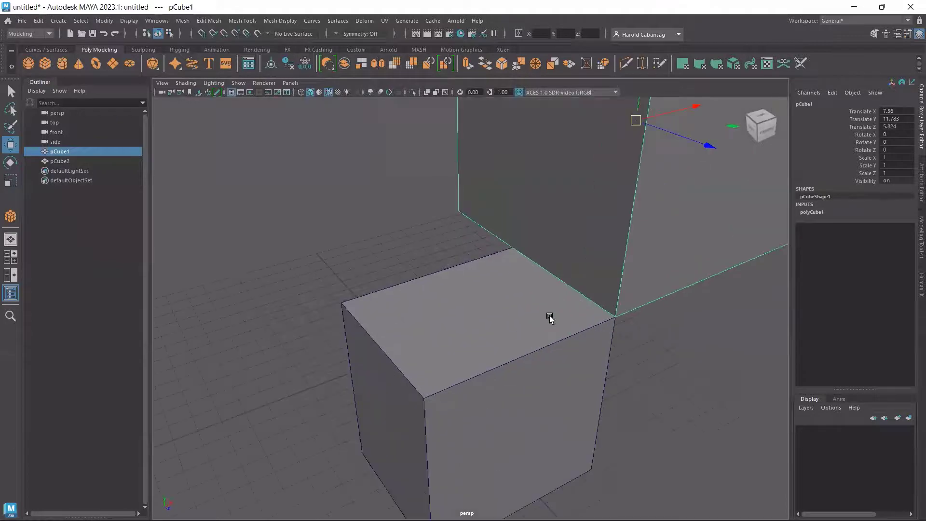
scroll(619, 321, up, 2)
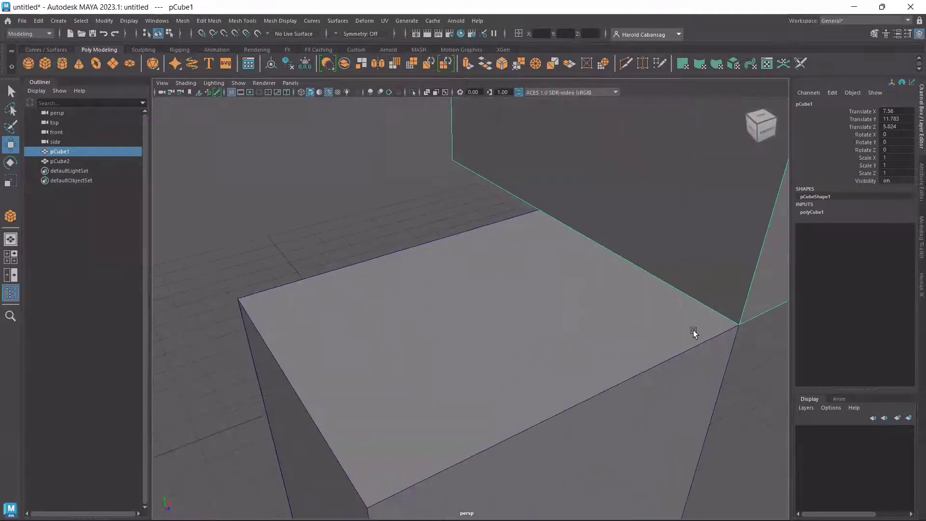
scroll(692, 330, down, 8)
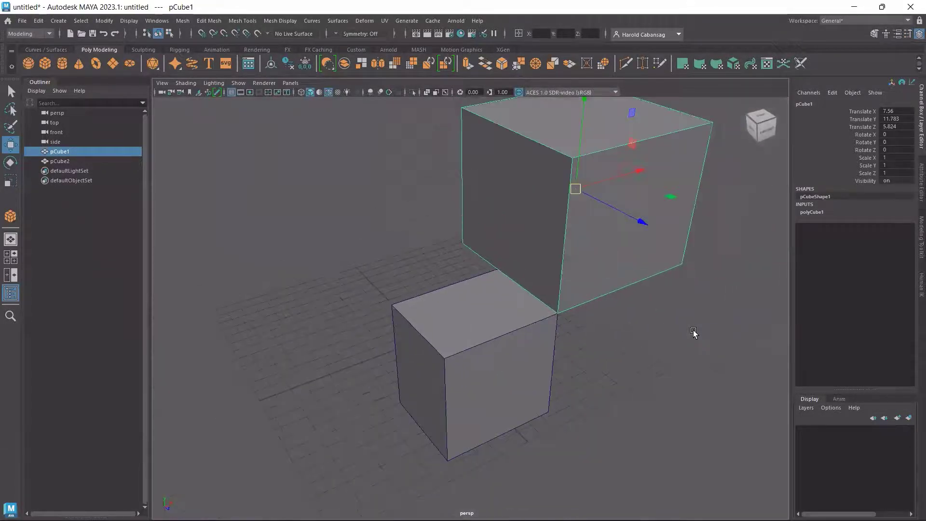
alt+middle_drag(695, 343, 630, 356)
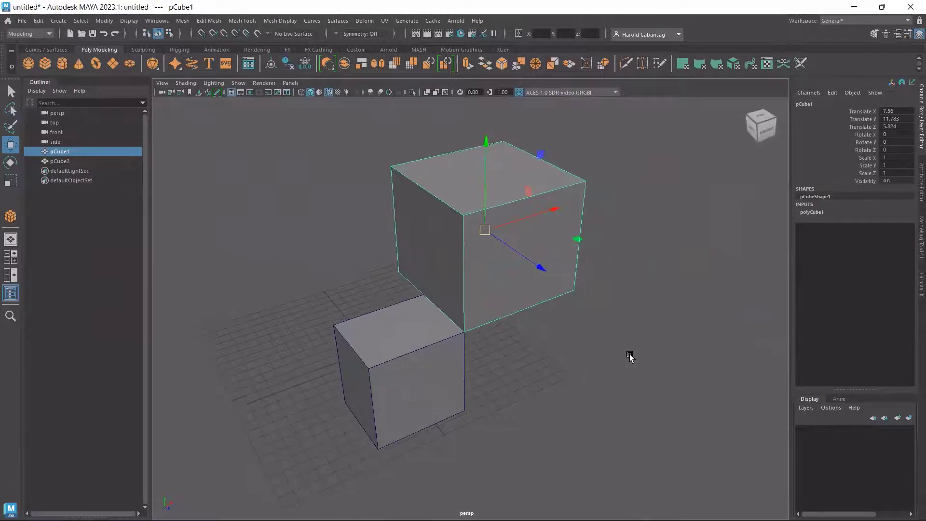
Review the upper cube's Translate X, Y and Z values and the pivot options in the Move tool settings
click(506, 247)
drag(863, 109, 896, 126)
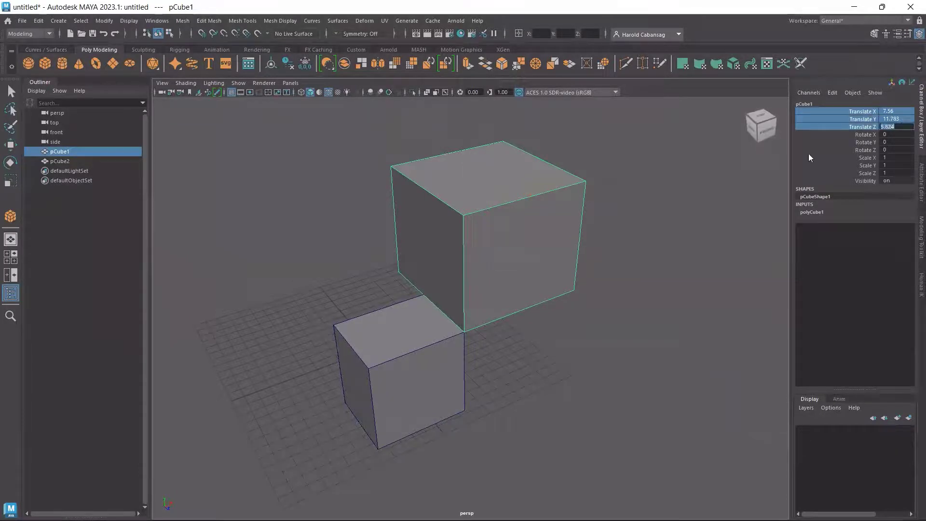
click(663, 245)
click(455, 193)
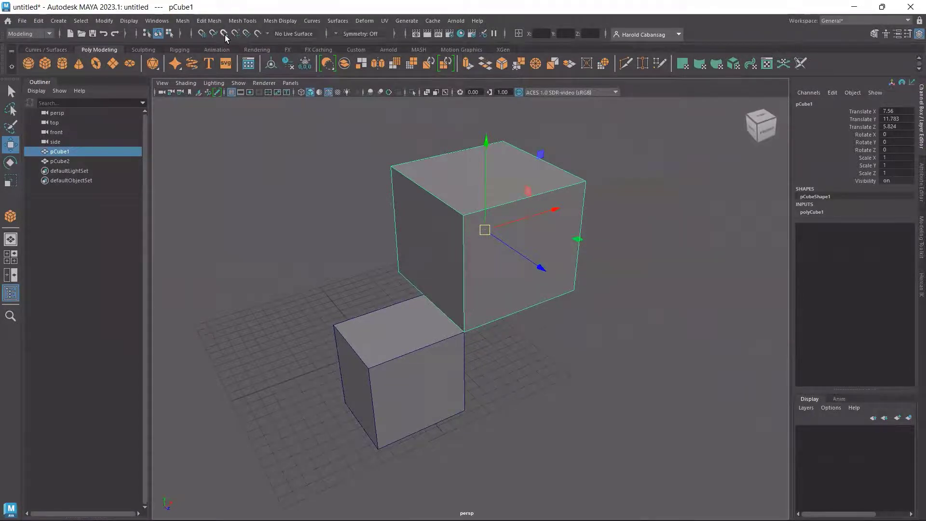
click(908, 35)
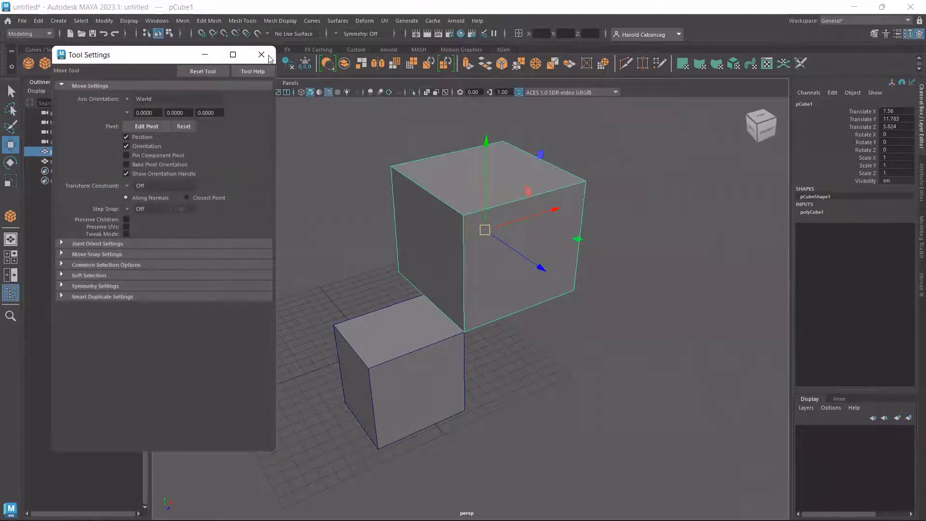
click(261, 55)
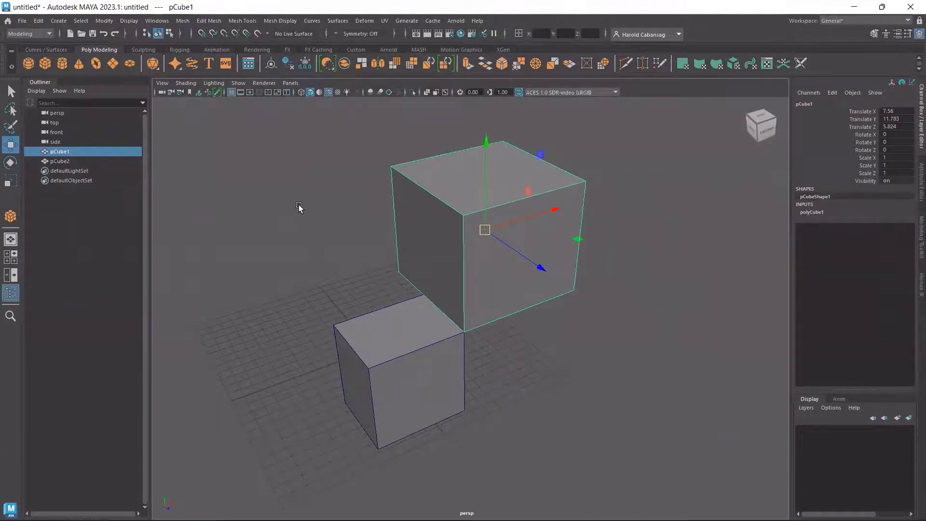
Toggle grid snapping and point snapping to compare their effect on the Move manipulator
click(200, 33)
click(199, 35)
click(225, 33)
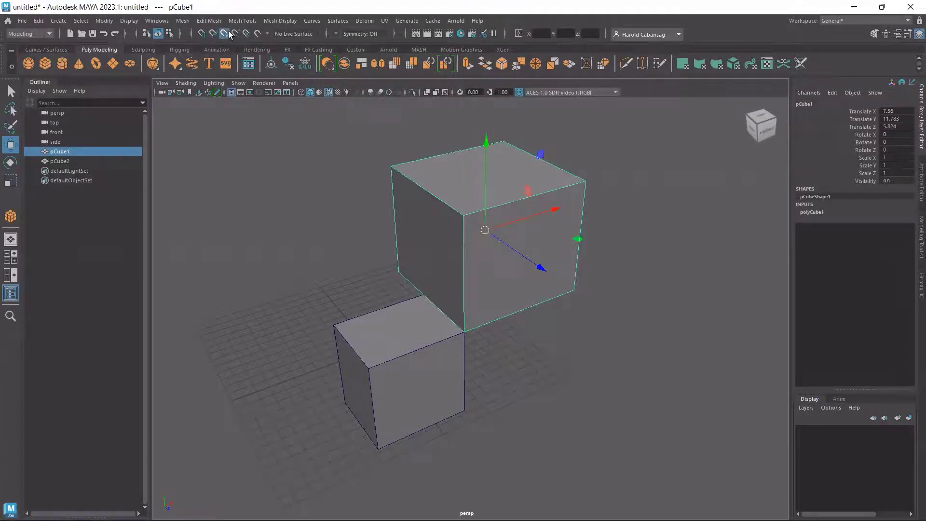
click(366, 180)
click(446, 189)
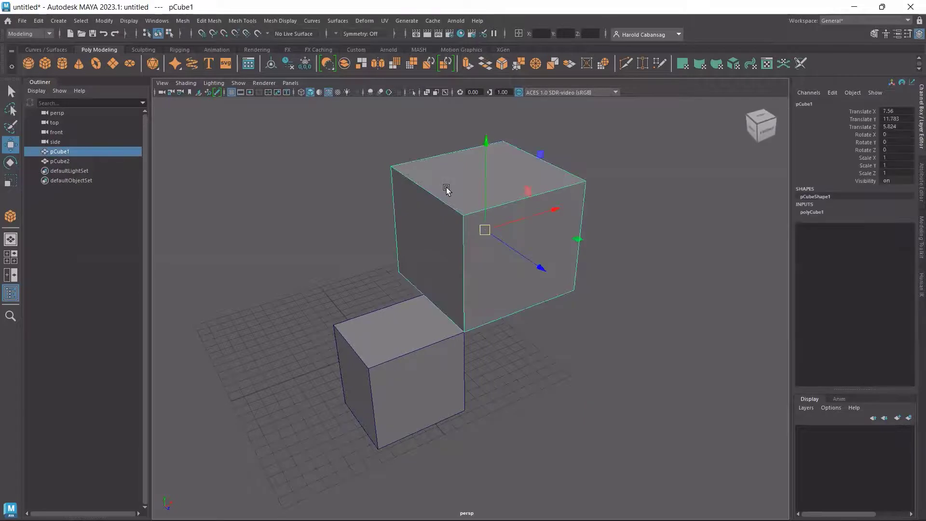
click(344, 216)
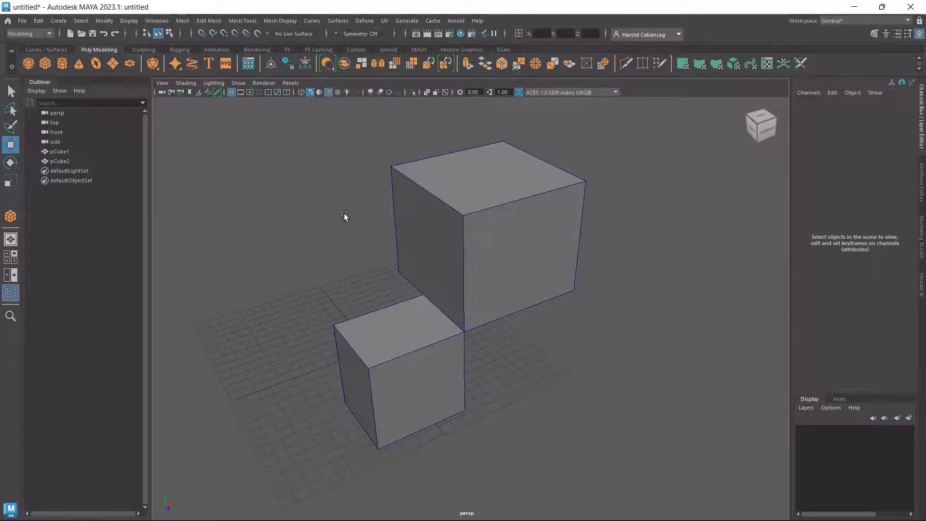
click(444, 187)
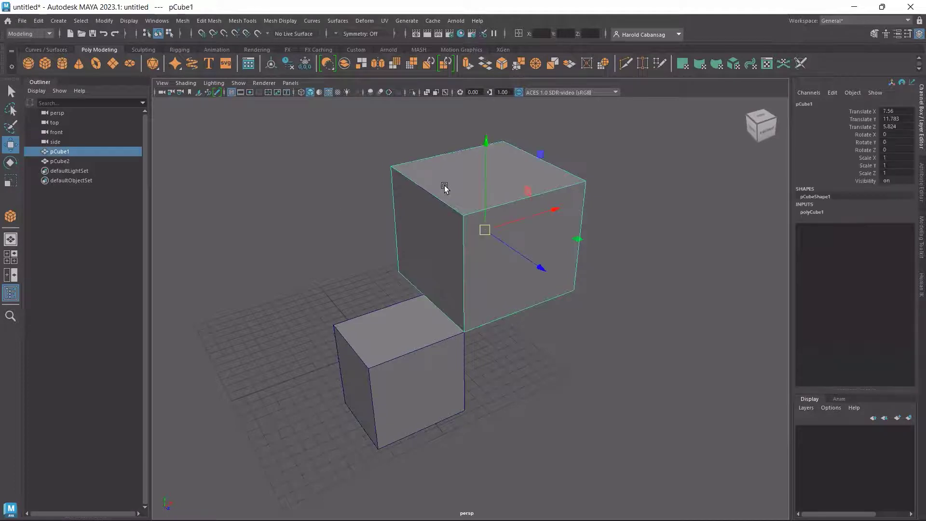
alt+drag(272, 268, 352, 309)
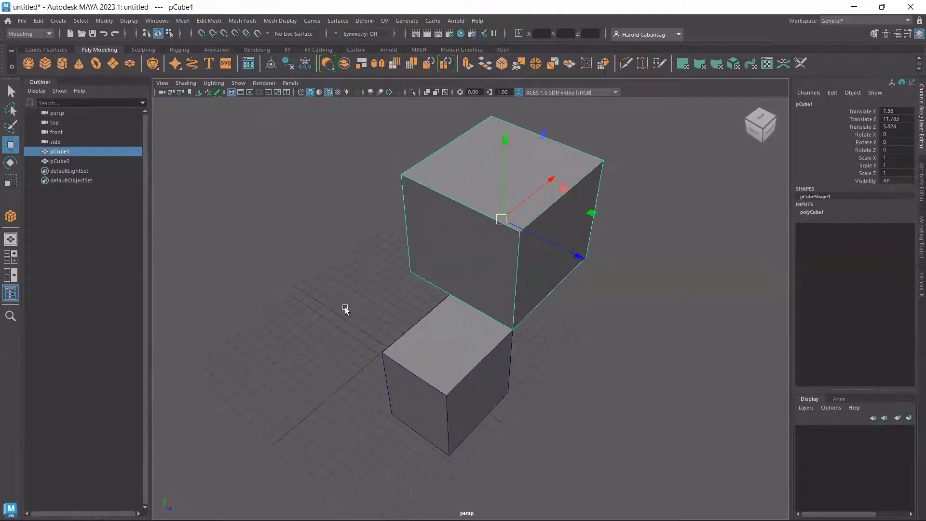
Deselect the upper cube, dismiss the Autodesk product update window and activate the Rotate tool
click(344, 307)
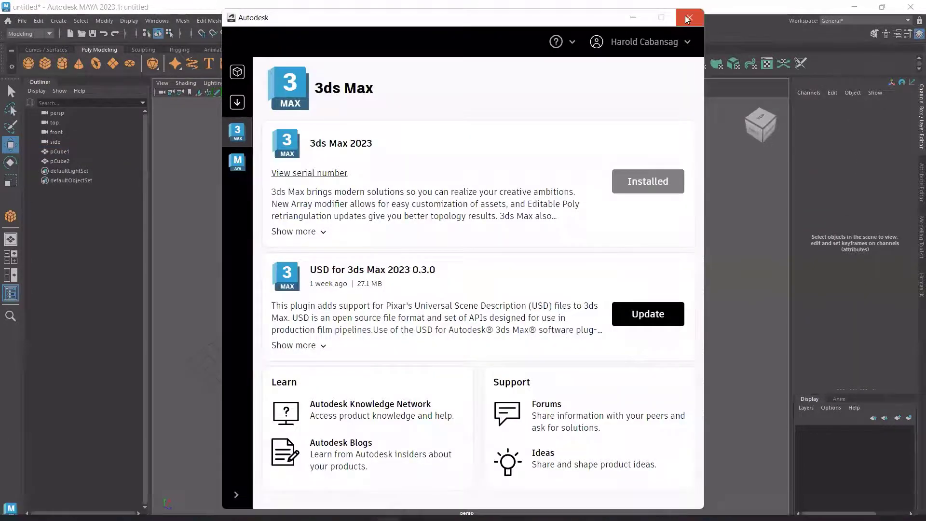
click(686, 16)
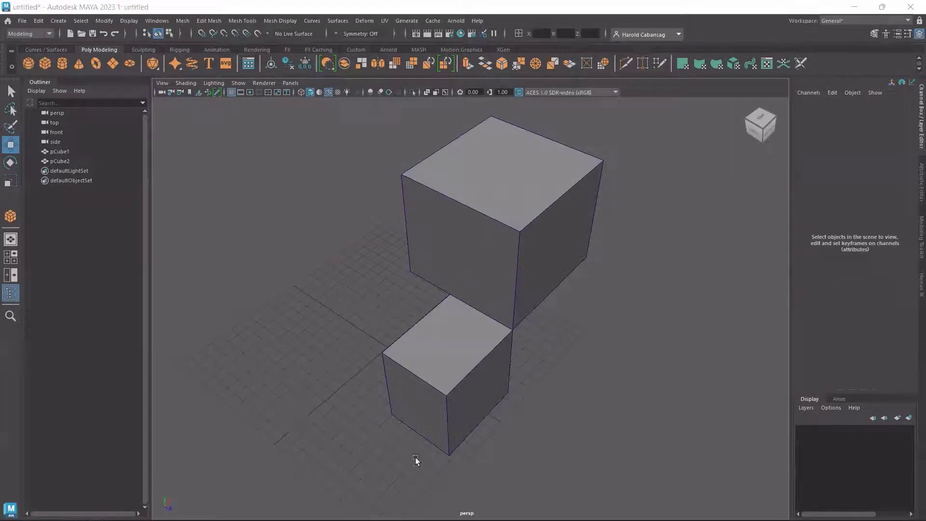
click(10, 163)
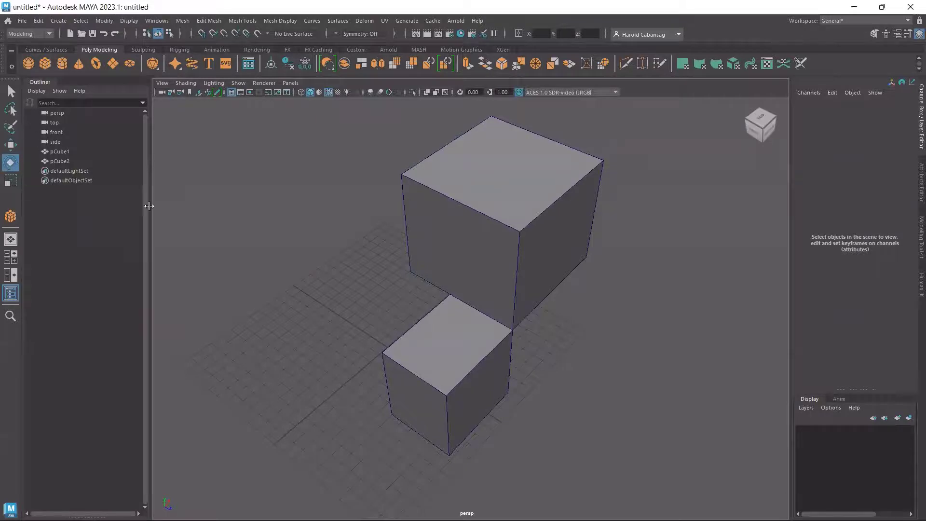
Select both polygon cubes, pCube1 and pCube2, and hide them
mouse_move(295, 264)
alt+mouse_down()
mouse_move(256, 251)
mouse_move(262, 260)
mouse_move(279, 256)
alt+mouse_up()
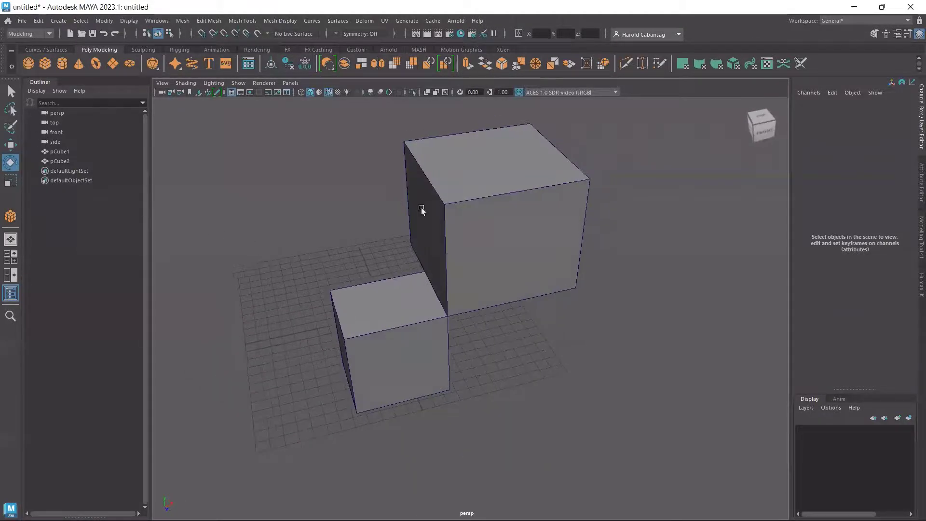
click(507, 173)
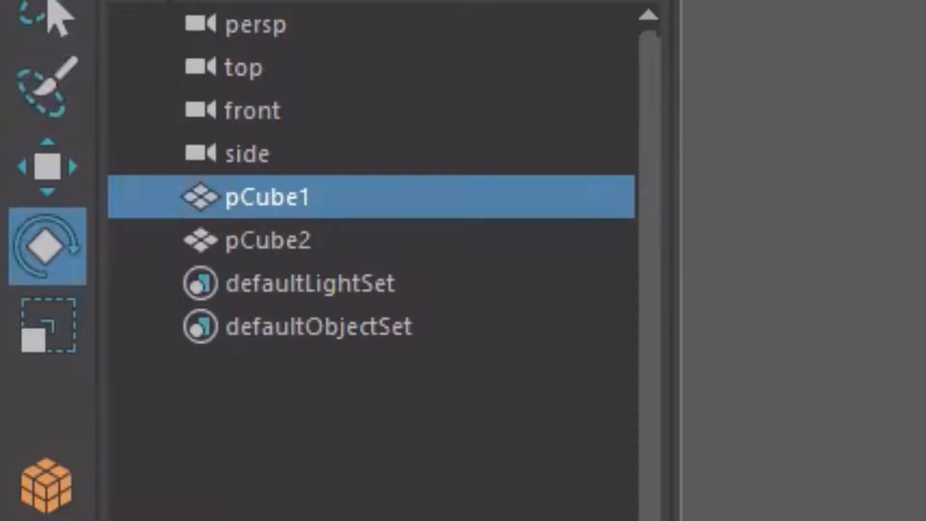
click(33, 164)
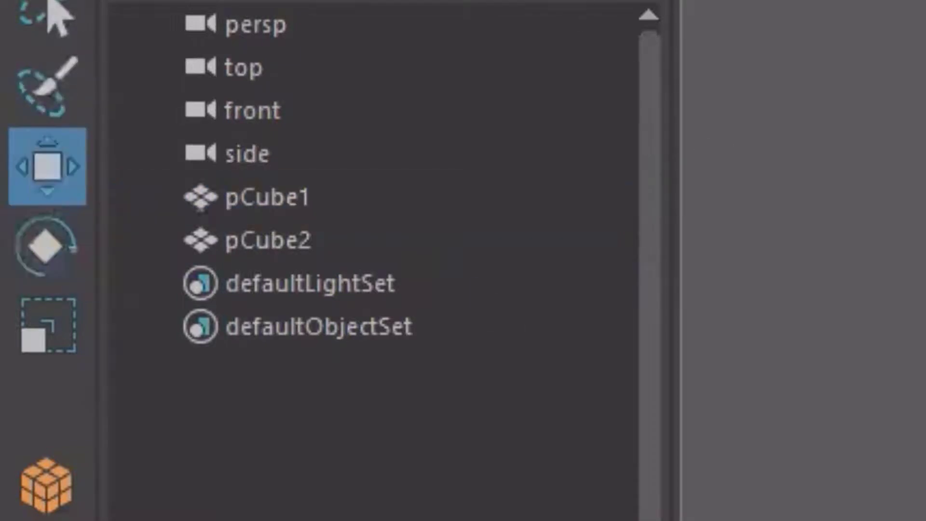
click(350, 211)
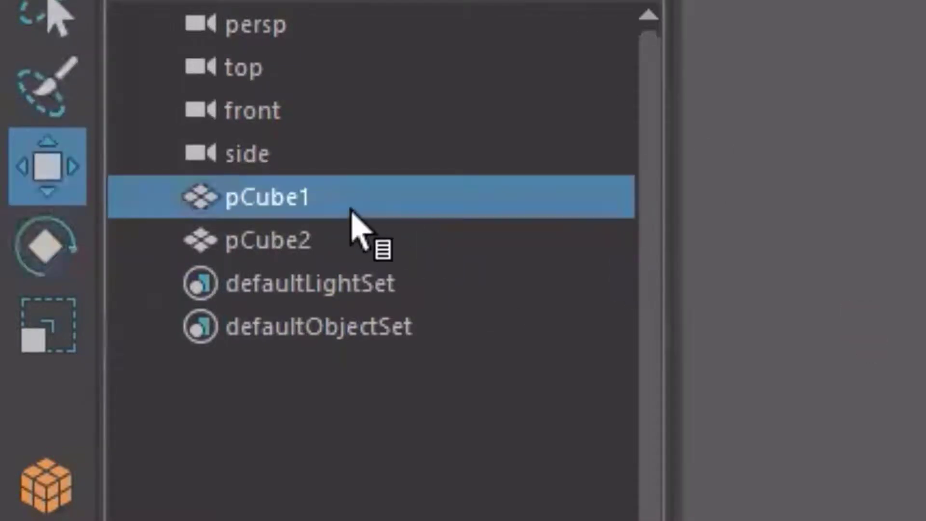
shift+click(335, 244)
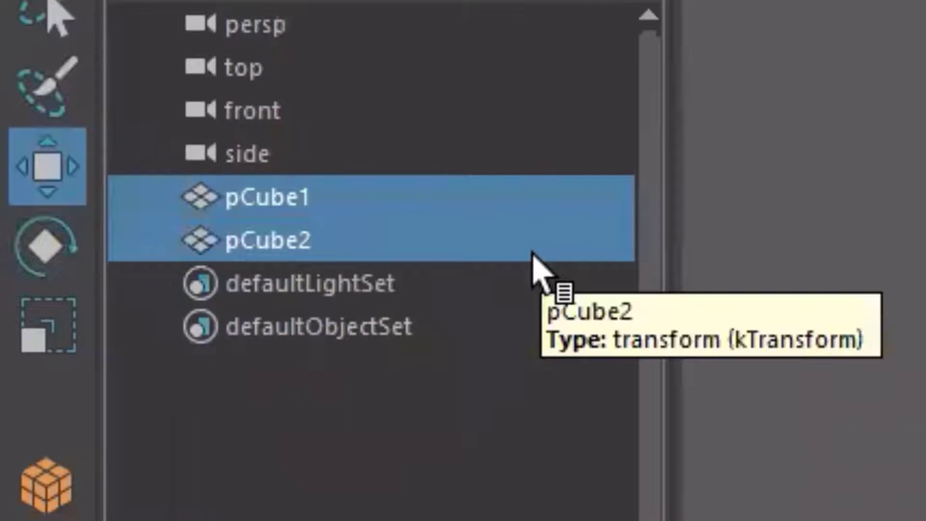
key(ctrl+h)
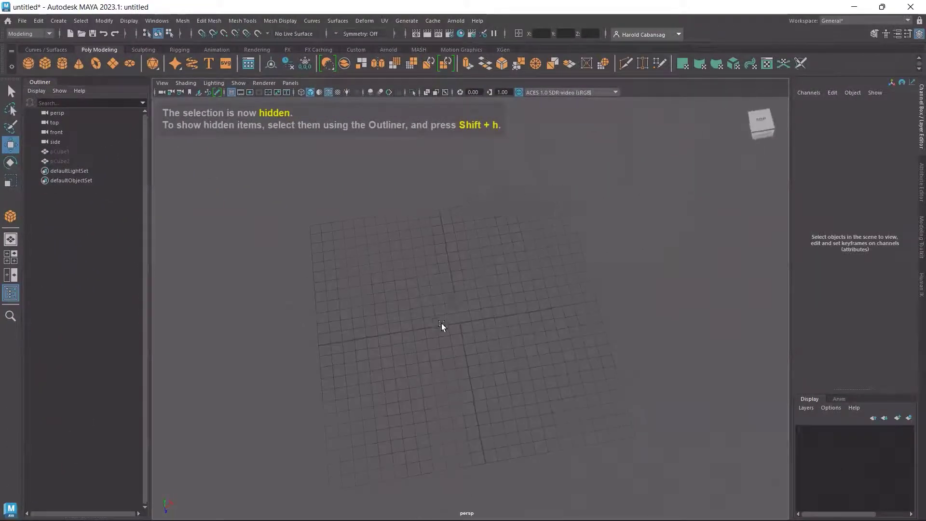
Create a polygon cone on the grid with a radius of about 5.2 and height of about 15.1, and keep it selected
alt+drag(441, 323, 455, 308)
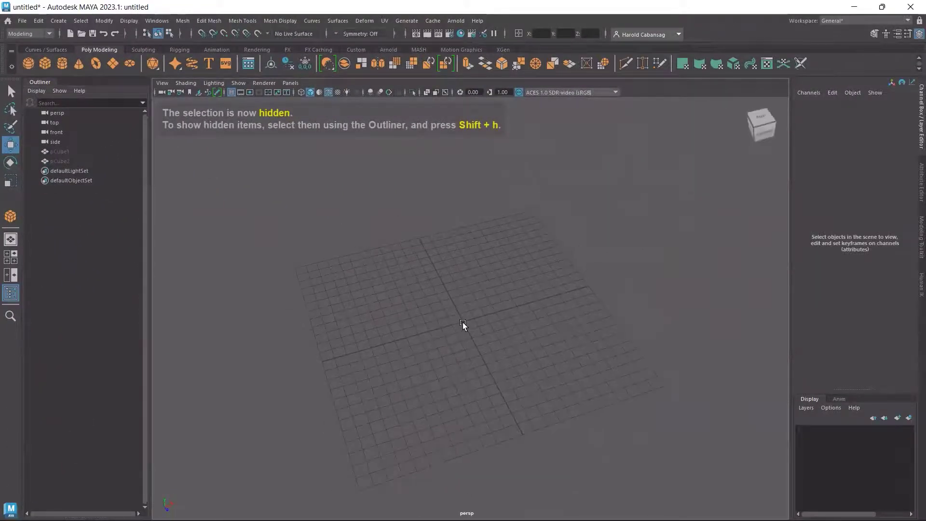
click(78, 63)
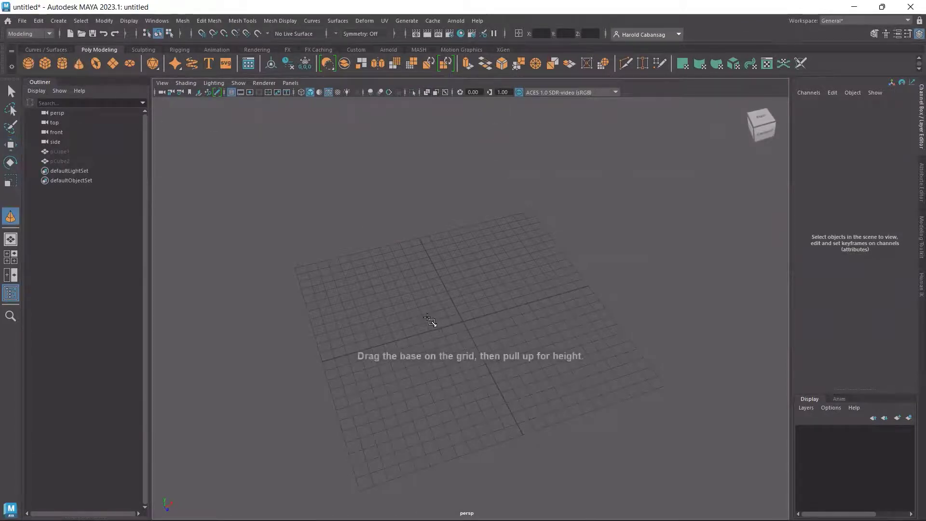
drag(427, 317, 482, 155)
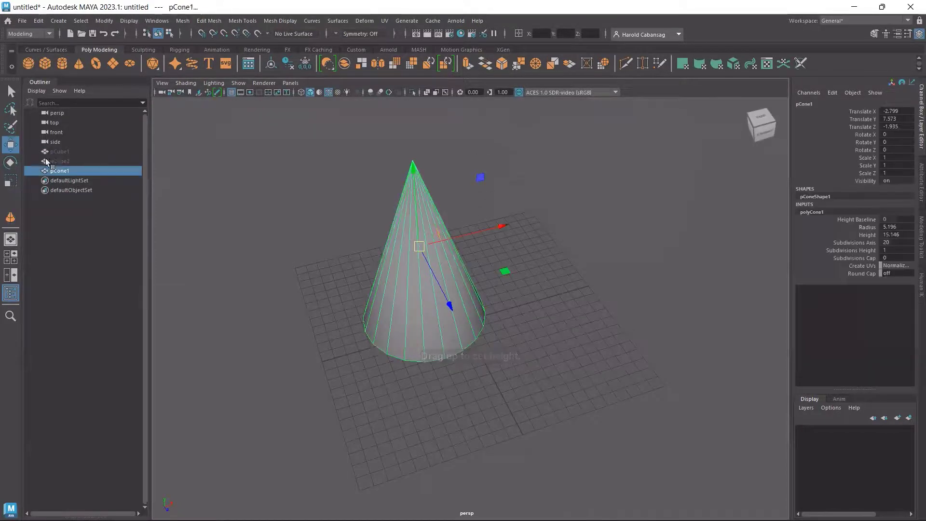
click(360, 254)
click(416, 246)
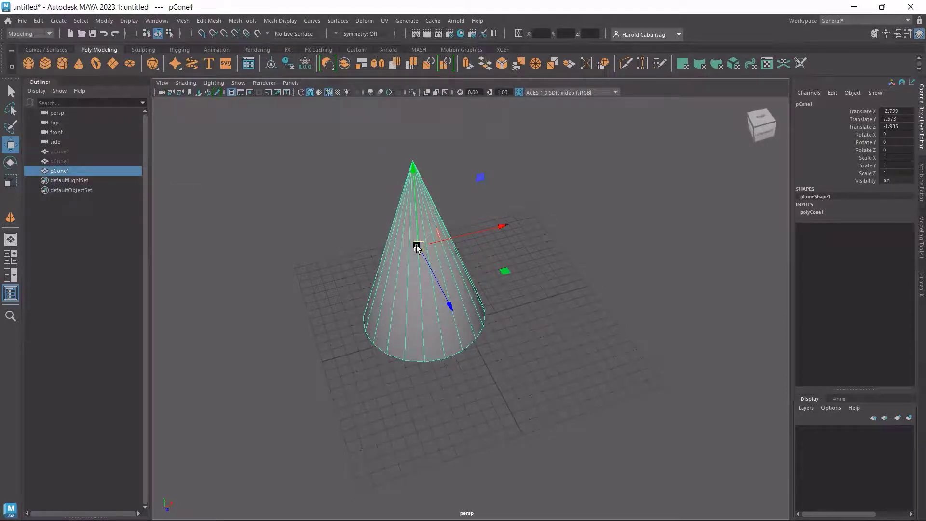
Compare the Rotate and Move manipulators on the selected cone, finishing with the Rotate tool active
key(e)
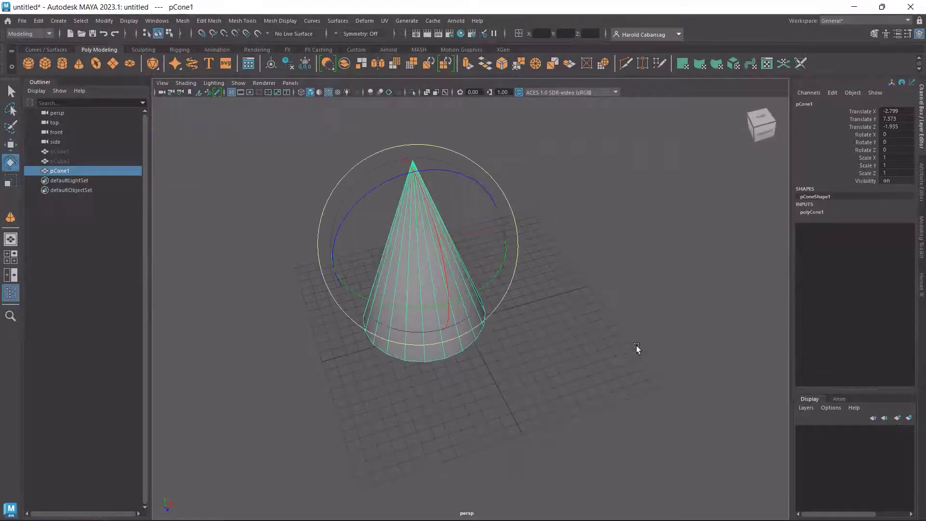
alt+drag(635, 345, 335, 368)
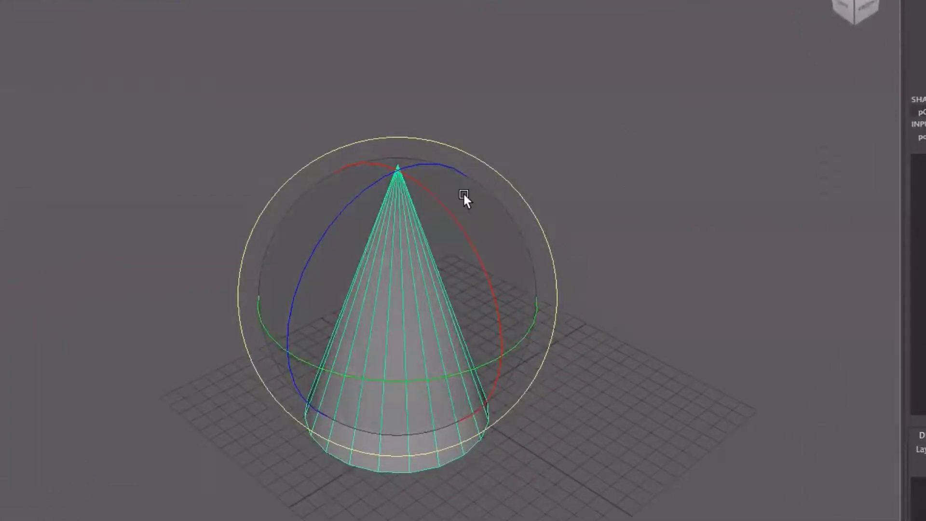
mouse_move(421, 243)
mouse_down()
mouse_move(413, 262)
mouse_move(420, 247)
mouse_up()
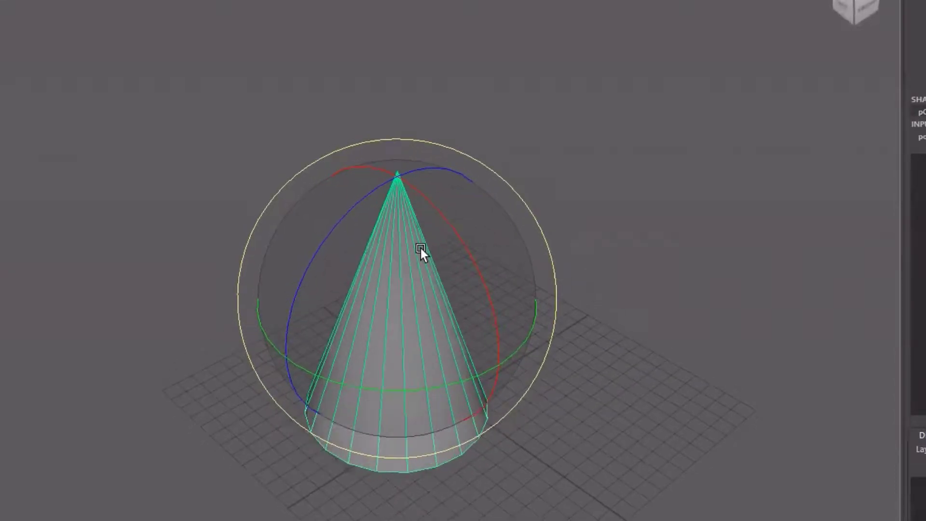
key(w)
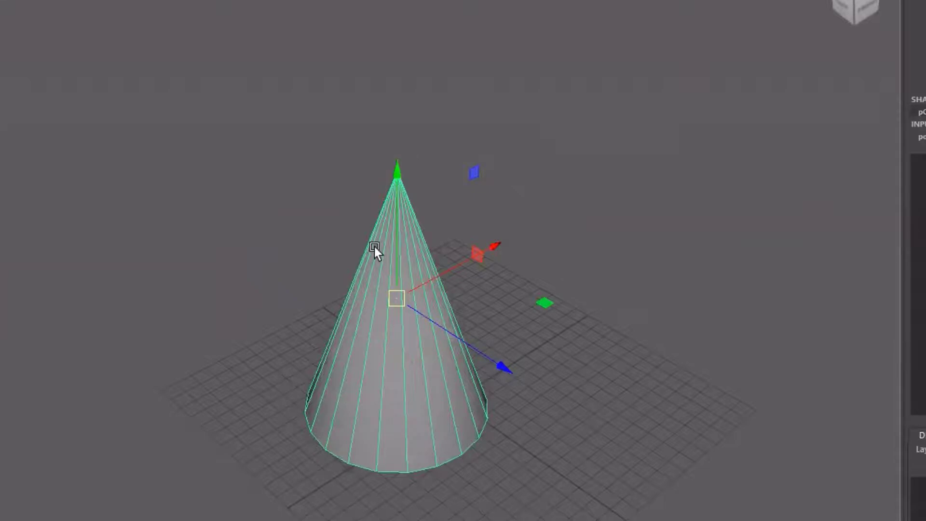
key(e)
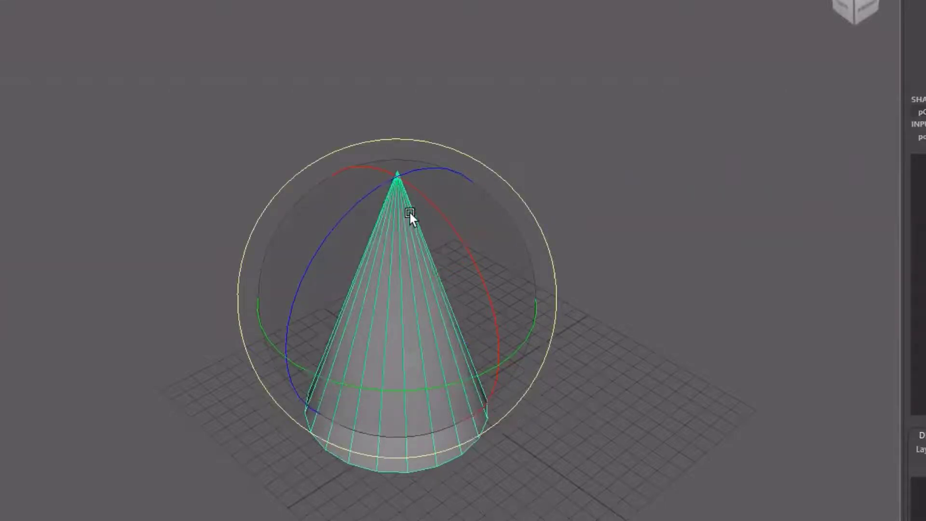
Try rotating the cone around its Z axis, undo it, and try the Y-axis rotation ring
drag(423, 196, 297, 285)
key(ctrl+z)
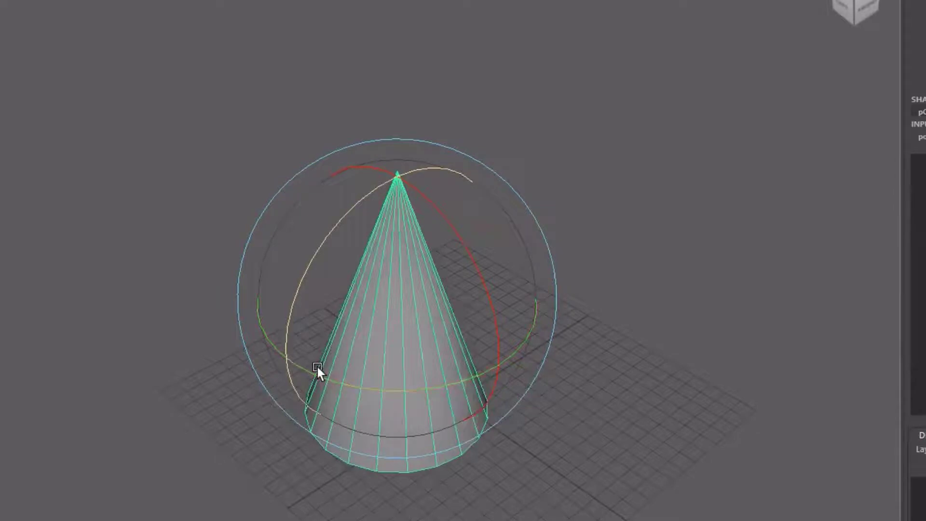
drag(305, 362, 526, 377)
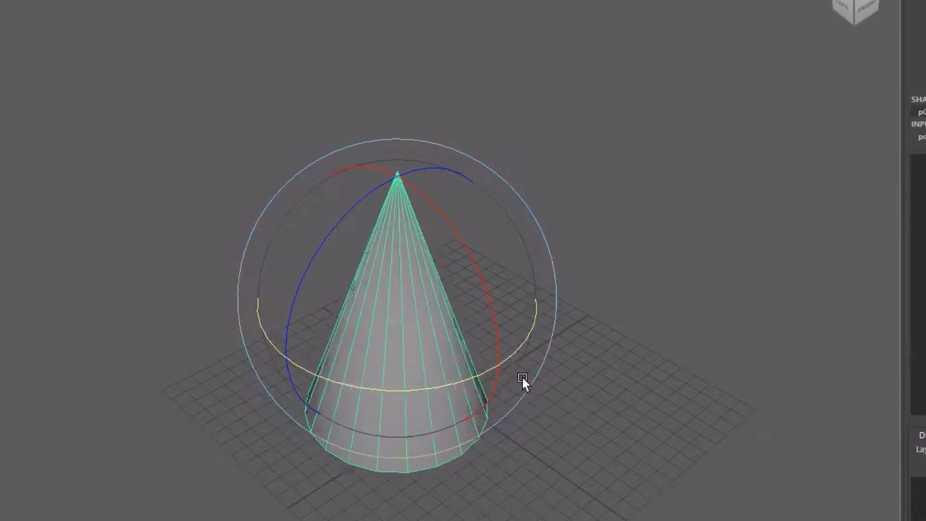
Try moving the cone upward along the Y axis, undo the move, and try rotating it around the Y axis
key(w)
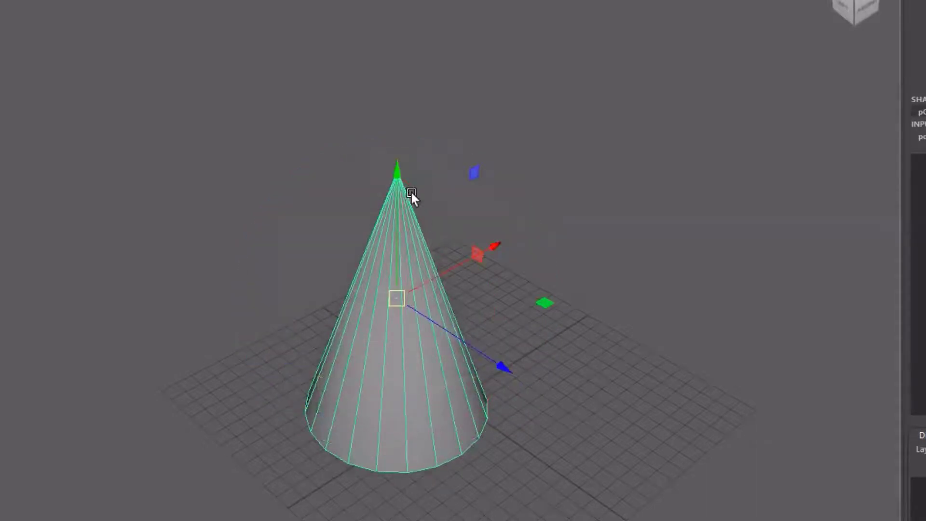
drag(395, 174, 410, 56)
key(ctrl+z)
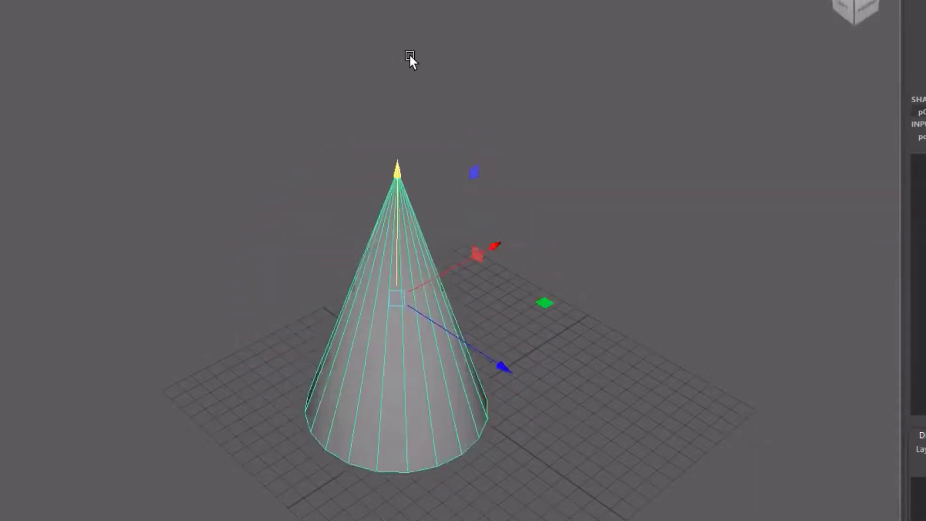
key(e)
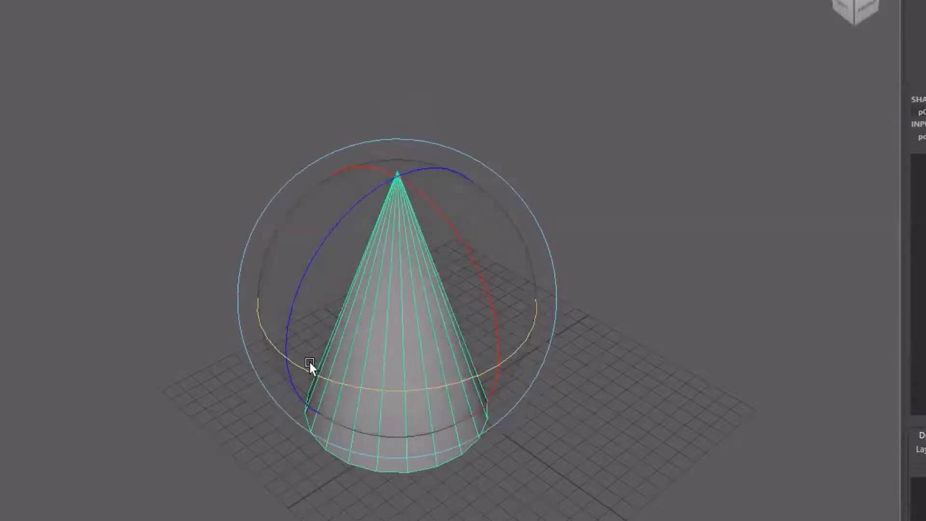
mouse_move(308, 370)
mouse_down()
mouse_move(365, 381)
mouse_move(619, 346)
mouse_move(328, 360)
mouse_move(238, 346)
mouse_move(629, 364)
mouse_move(201, 317)
mouse_move(618, 367)
mouse_move(489, 369)
mouse_move(305, 346)
mouse_up()
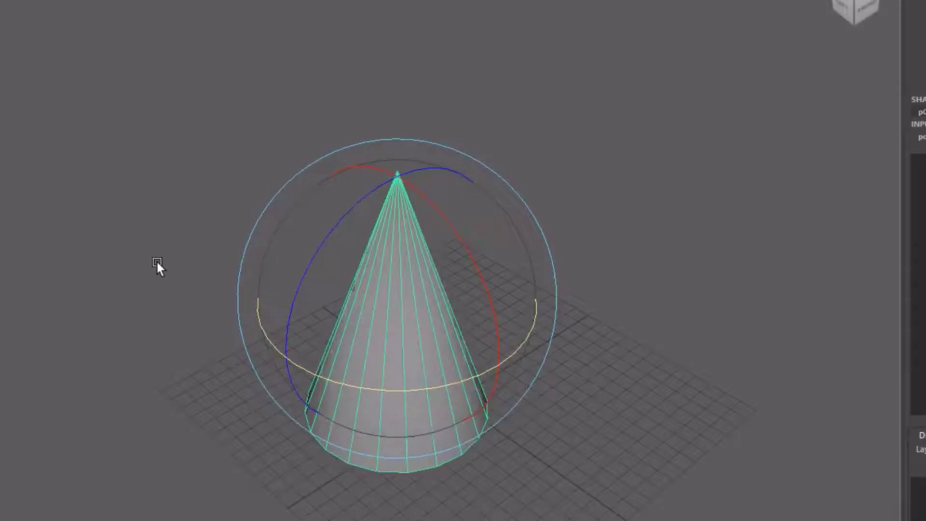
Shrink and enlarge the Rotate manipulator repeatedly to compare its display sizes, returning it to the larger size
key(minus)
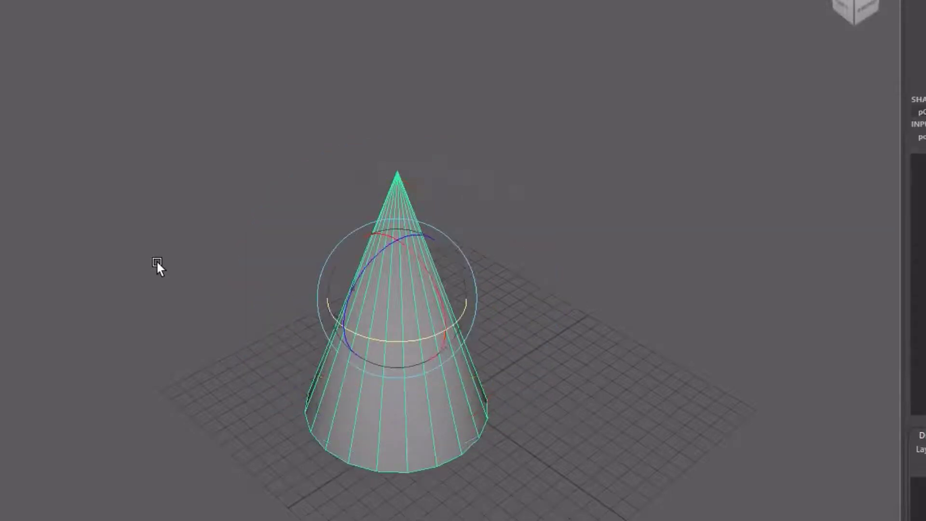
key(equal)
key(equal)
key(minus)
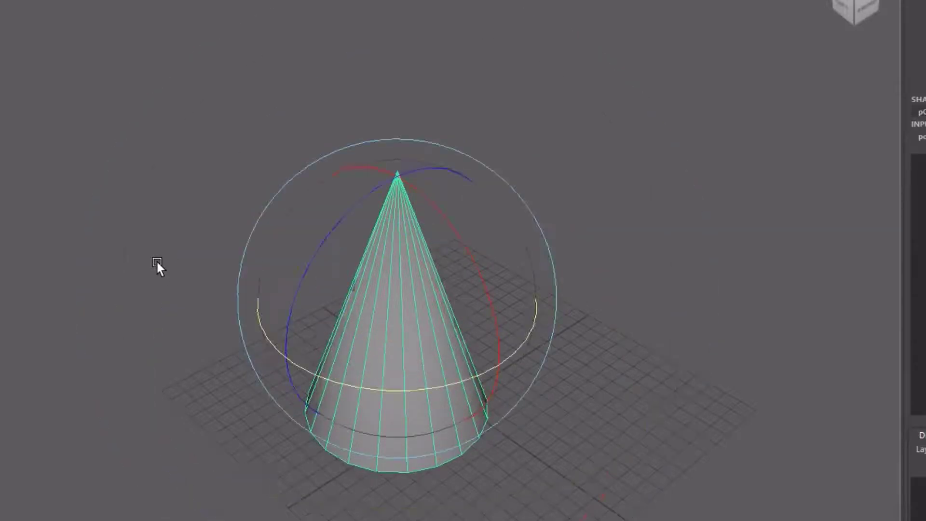
key(minus)
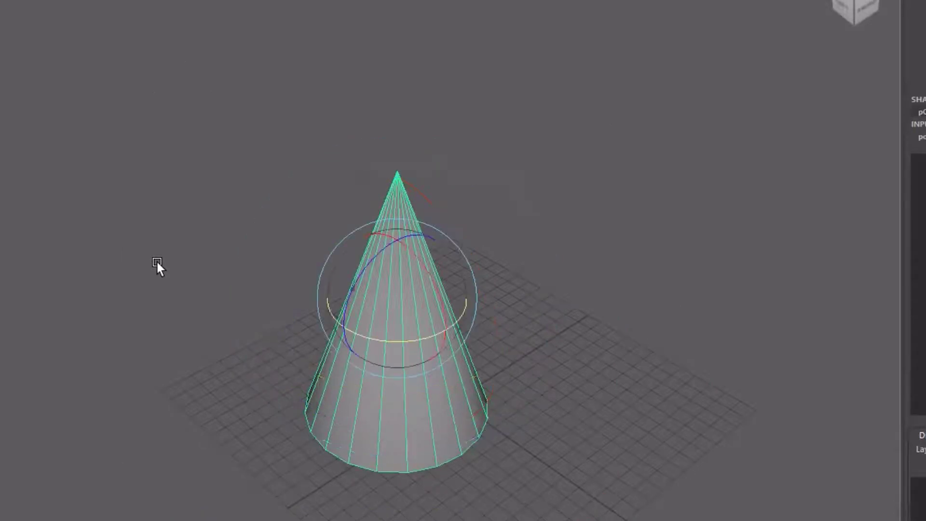
key(equal)
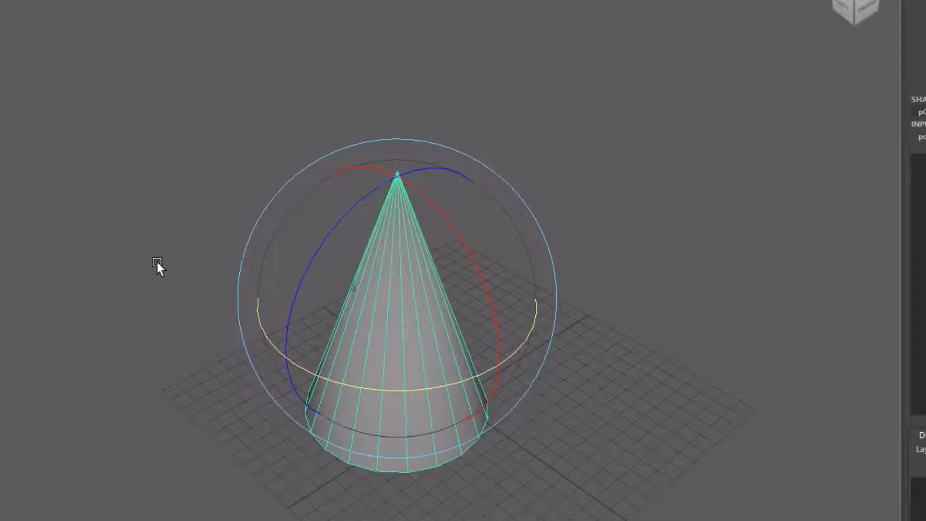
Edit the cone's pivot and snap it to the vertex at the cone's tip
alt+drag(159, 265, 153, 390)
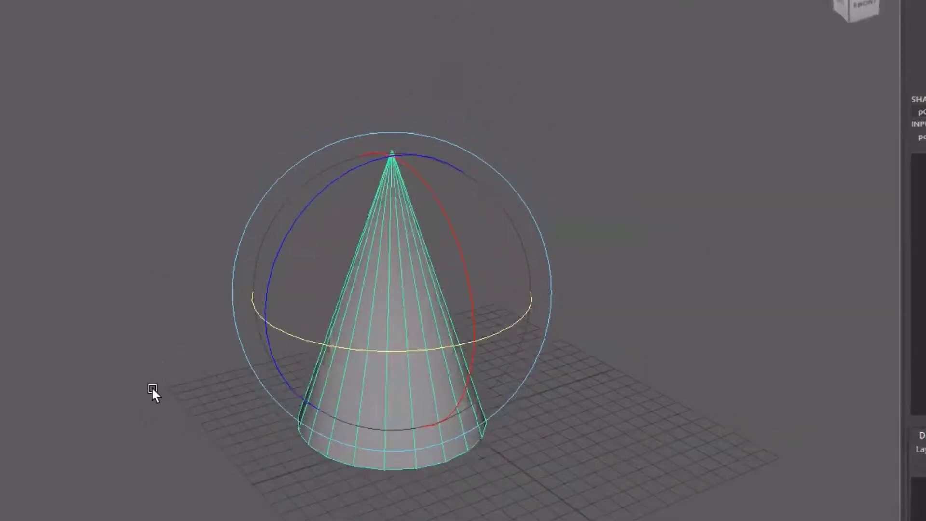
key(w)
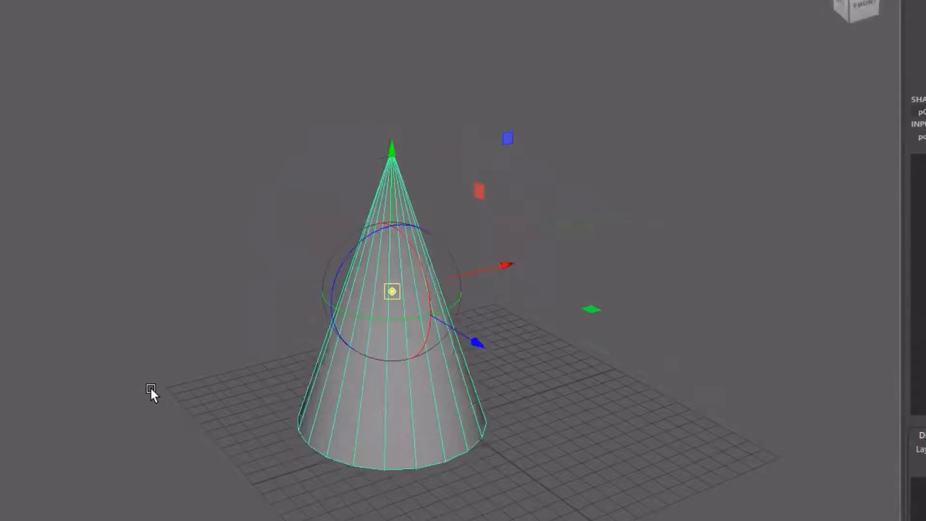
mouse_move(349, 231)
alt+mouse_down()
mouse_move(326, 244)
mouse_move(262, 240)
mouse_move(259, 229)
mouse_move(342, 218)
mouse_move(346, 229)
alt+mouse_up()
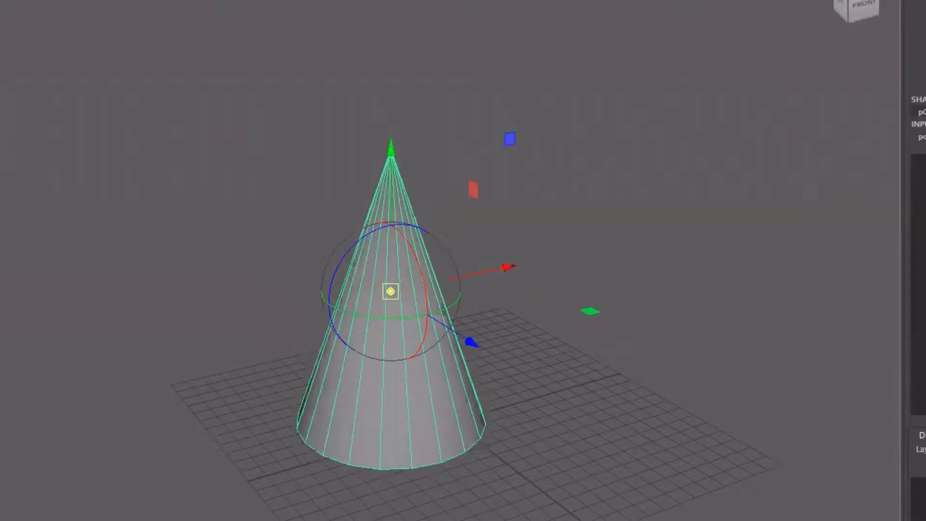
key(v)
drag(390, 290, 419, 218)
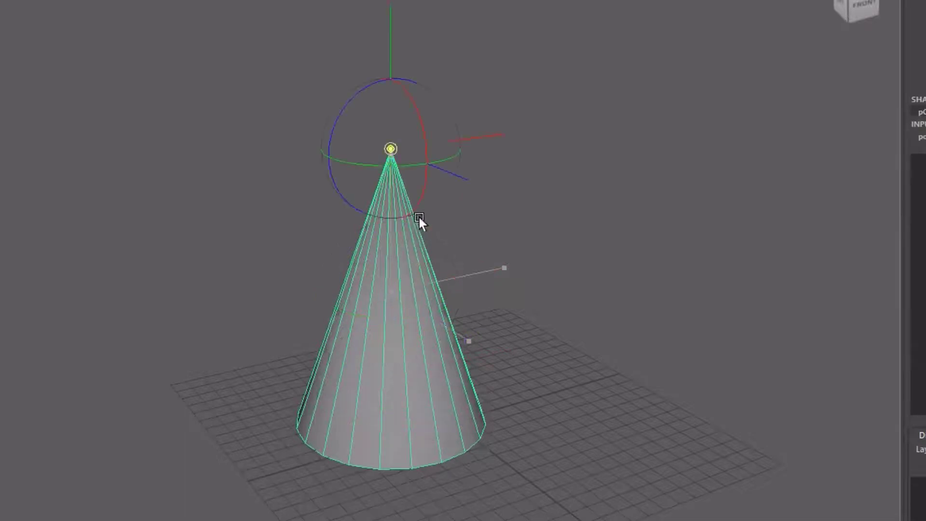
drag(395, 140, 390, 152)
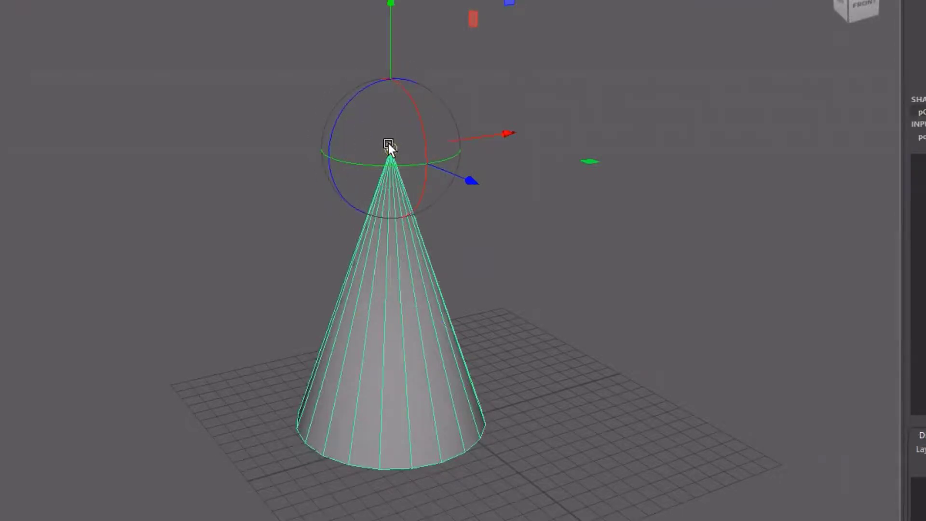
Test rotating the cone around the Z axis from its tip pivot, undo the rotation and return to the Move tool
key(e)
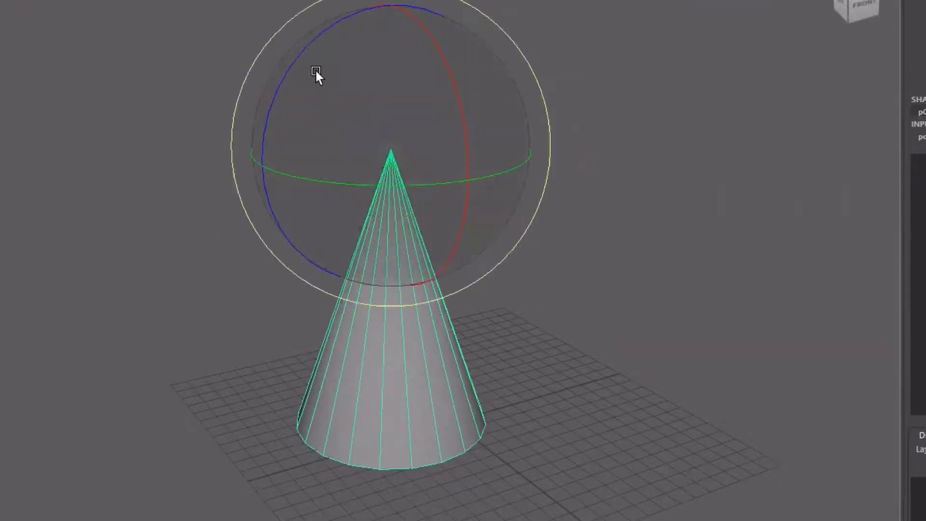
drag(288, 66, 467, 16)
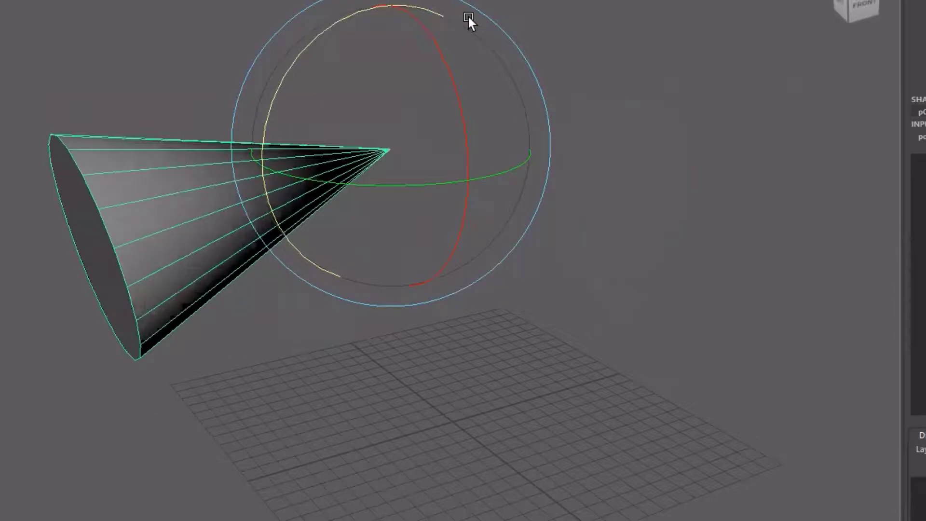
key(ctrl+z)
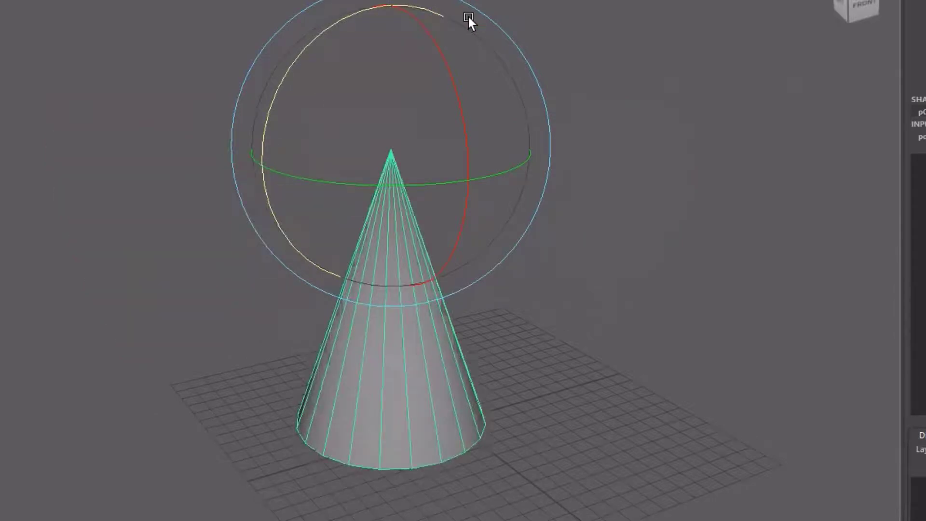
alt+drag(219, 205, 196, 218)
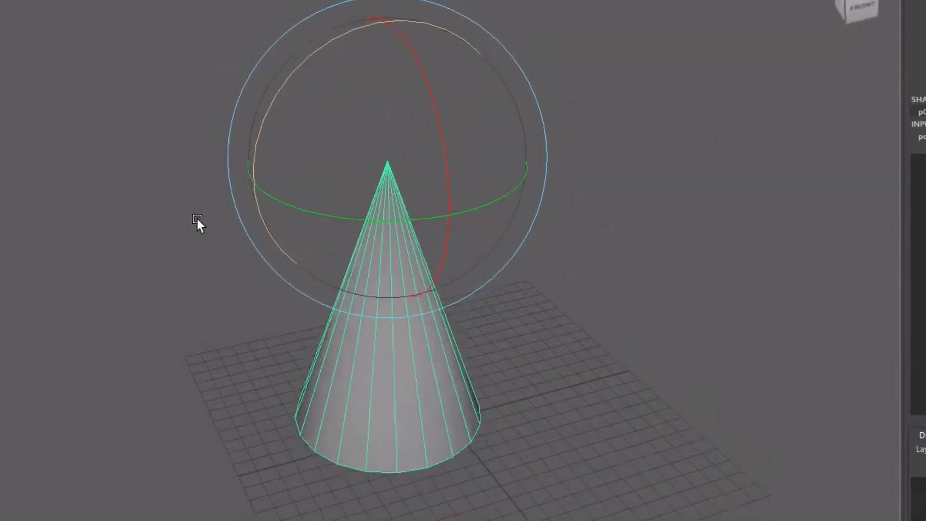
key(w)
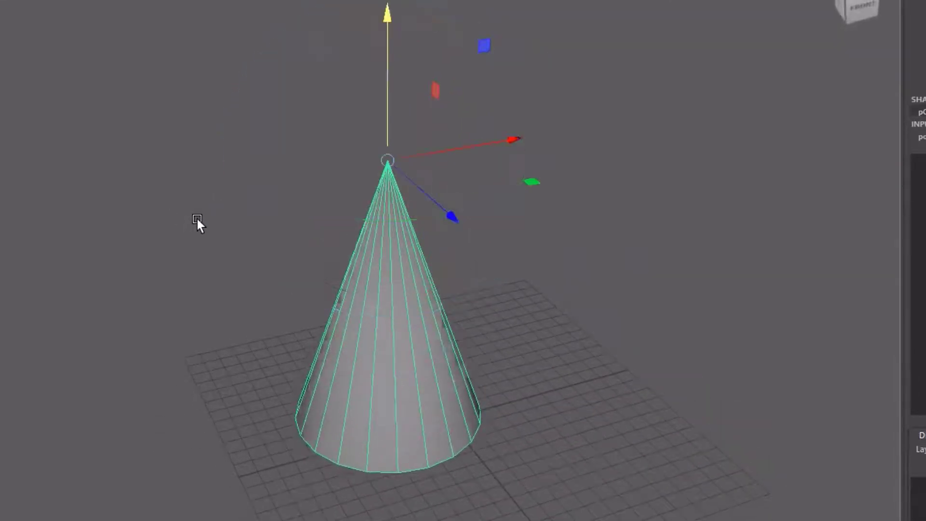
drag(447, 152, 440, 190)
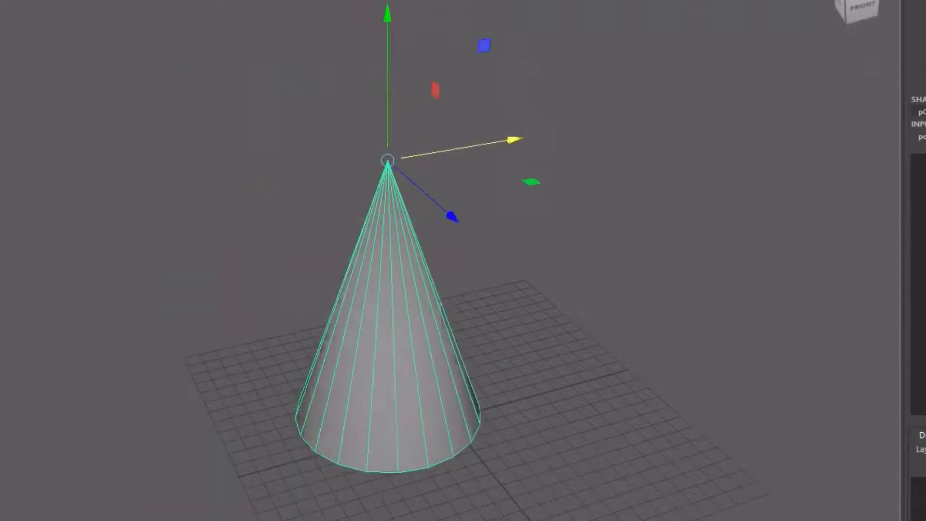
click(68, 0)
alt+drag(639, 343, 629, 314)
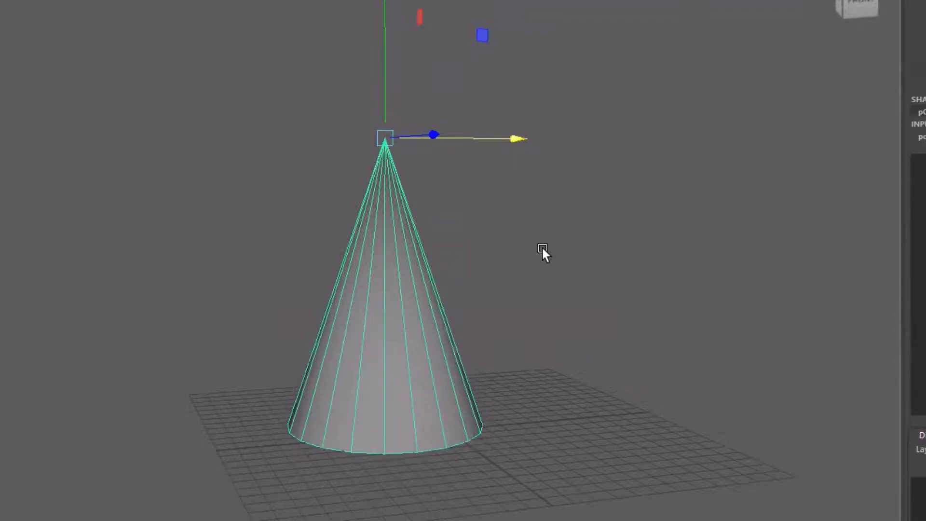
mouse_move(542, 246)
alt+mouse_down()
mouse_move(491, 286)
mouse_move(539, 255)
alt+mouse_up()
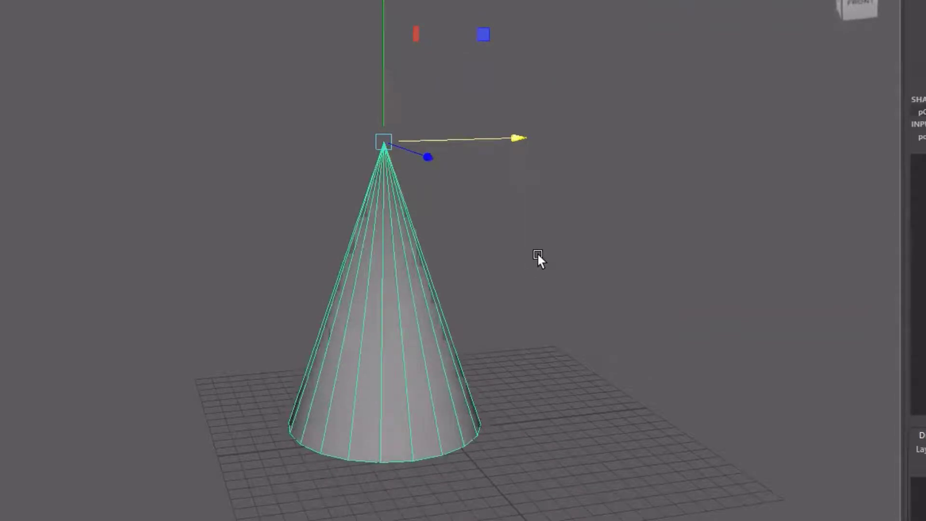
Try rotating the cone around its tip pivot with the Rotate tool, and undo the rotation
key(e)
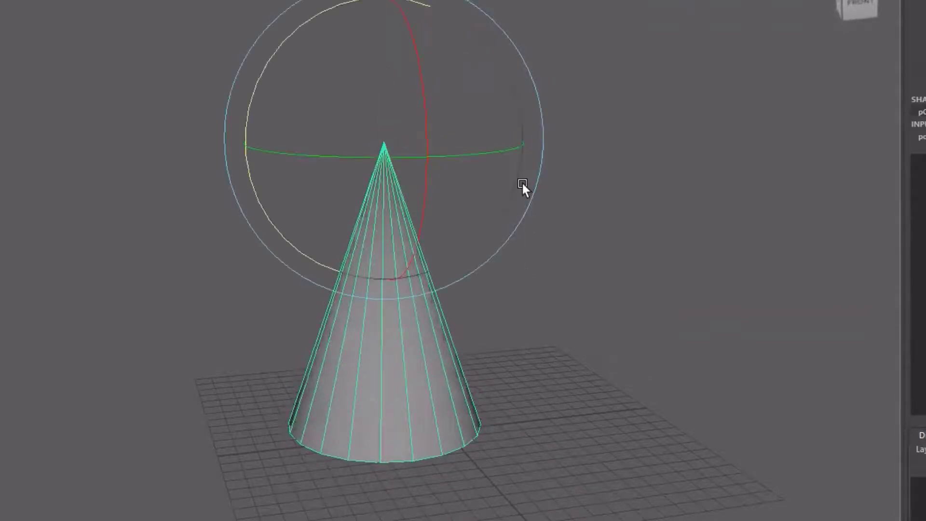
alt+drag(641, 249, 603, 274)
click(603, 274)
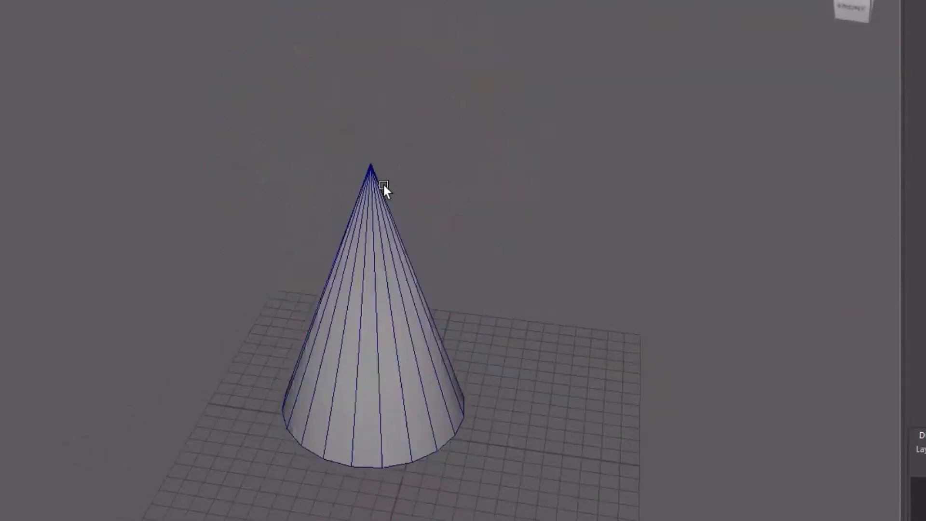
click(383, 184)
drag(338, 128, 577, 285)
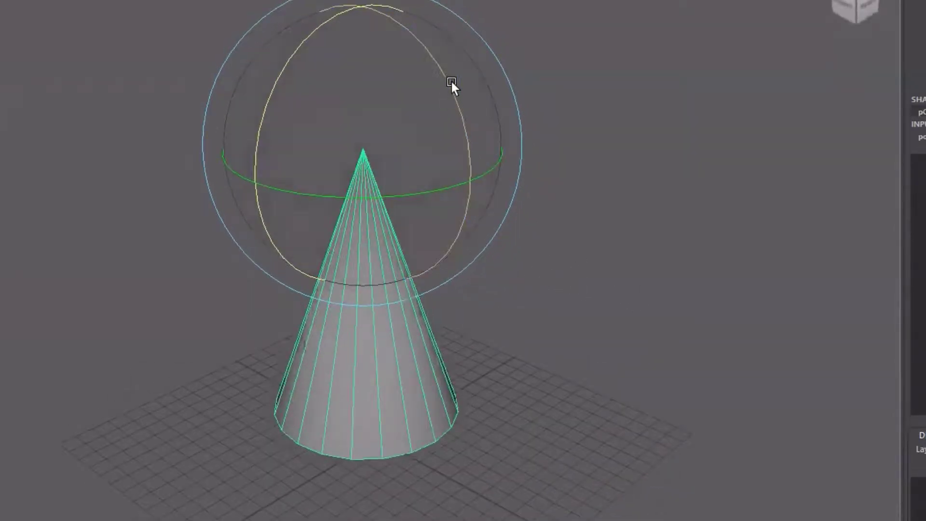
drag(445, 76, 422, 26)
key(ctrl+z)
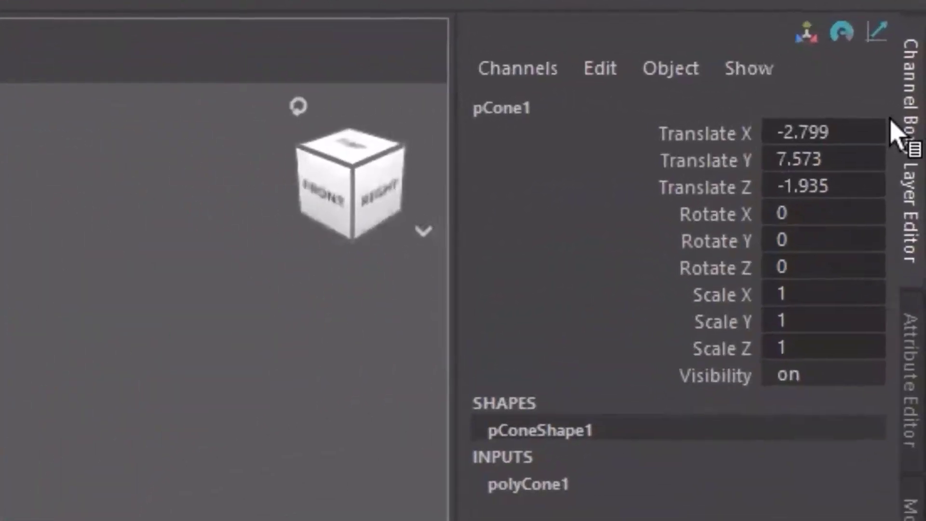
Set the cone's Rotate Z value to 45, and change it to -45
key(ctrl)
key(ctrl)
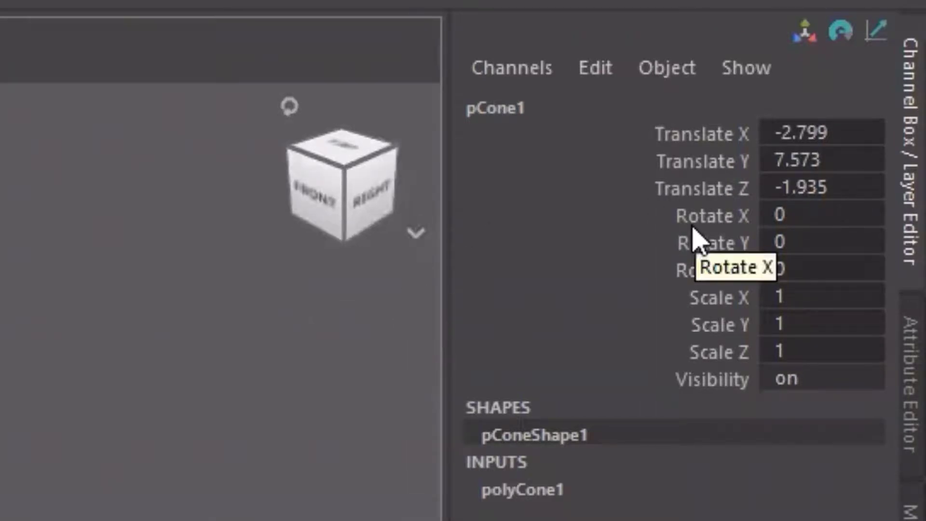
double_click(814, 269)
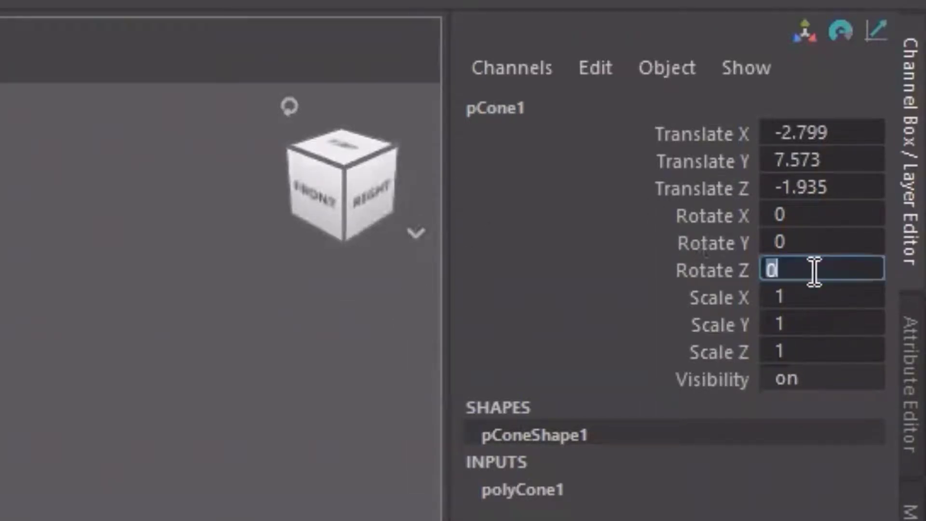
text(45)
key(Return)
key(Home)
text(-)
key(Return)
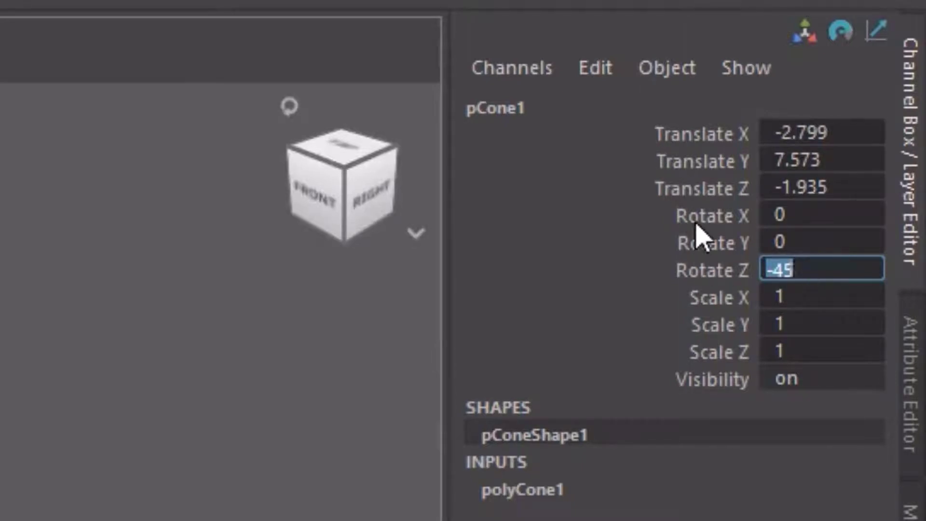
Select the cone's Rotate X, Y and Z channels together and reset them all to 0
click(665, 243)
shift+click(623, 189)
click(665, 250)
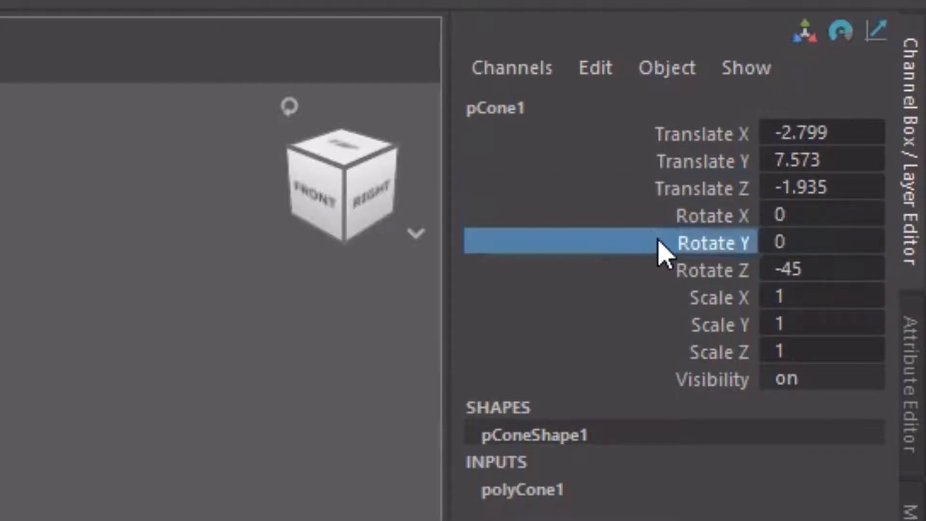
drag(638, 220, 796, 275)
click(833, 266)
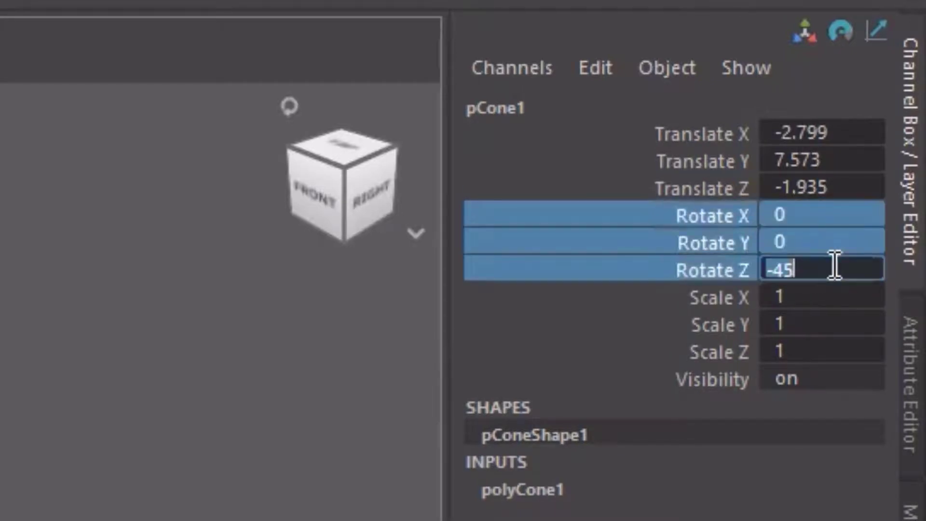
text(0)
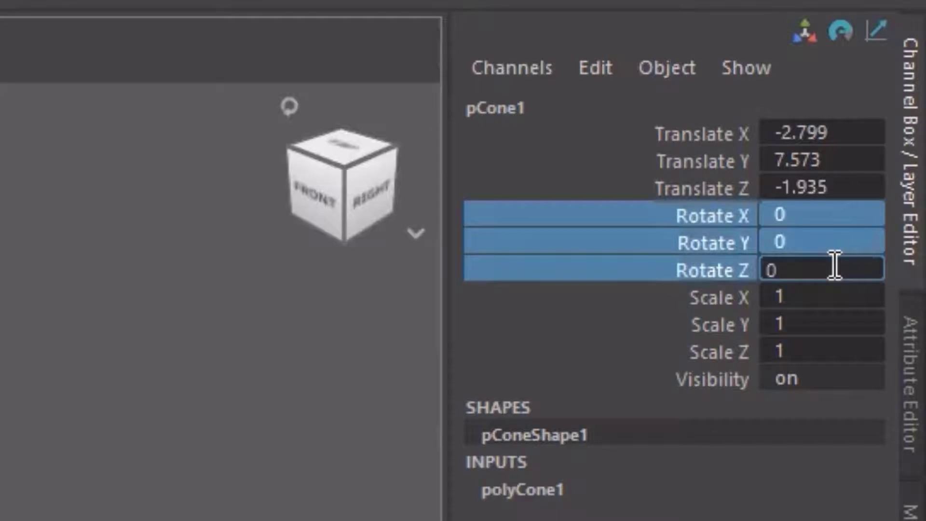
key(Return)
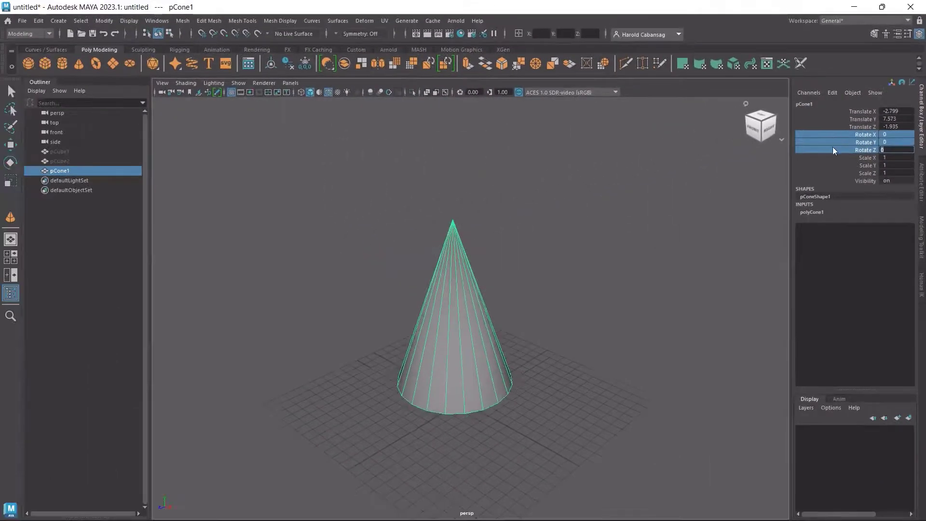
Set the cone's Rotate X, Rotate Y and Rotate Z values to 30 each
click(583, 337)
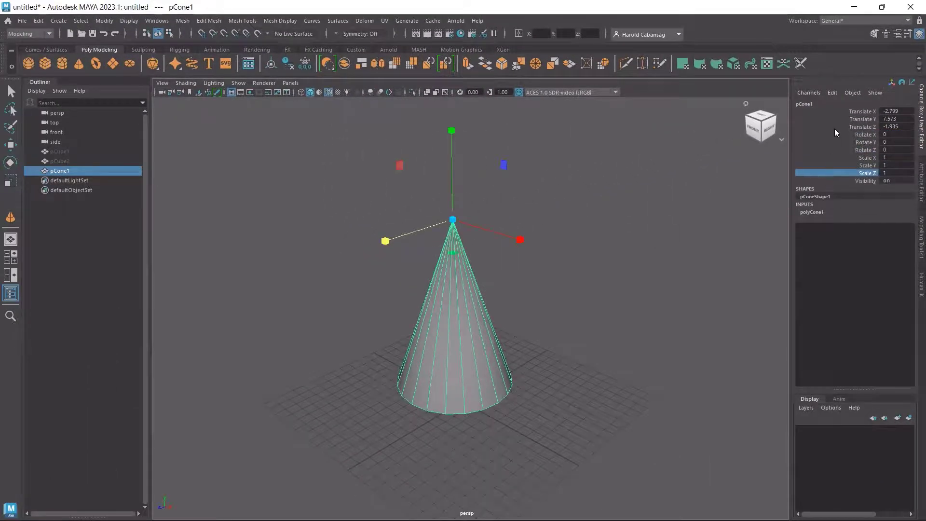
drag(834, 132, 883, 151)
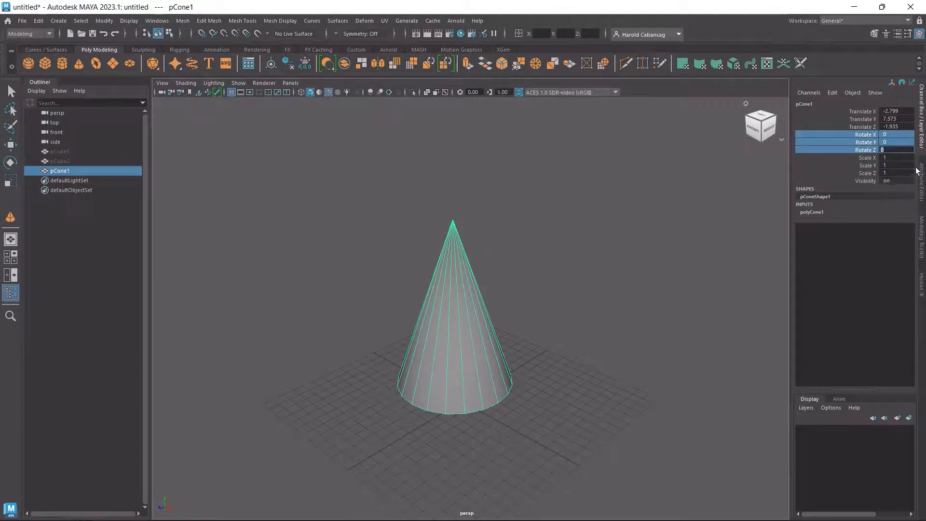
click(900, 134)
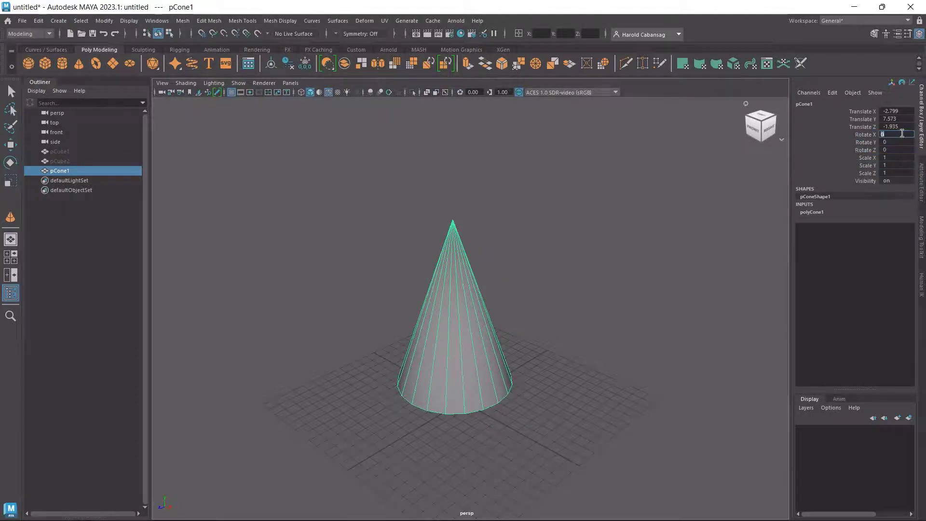
text(30)
key(Tab)
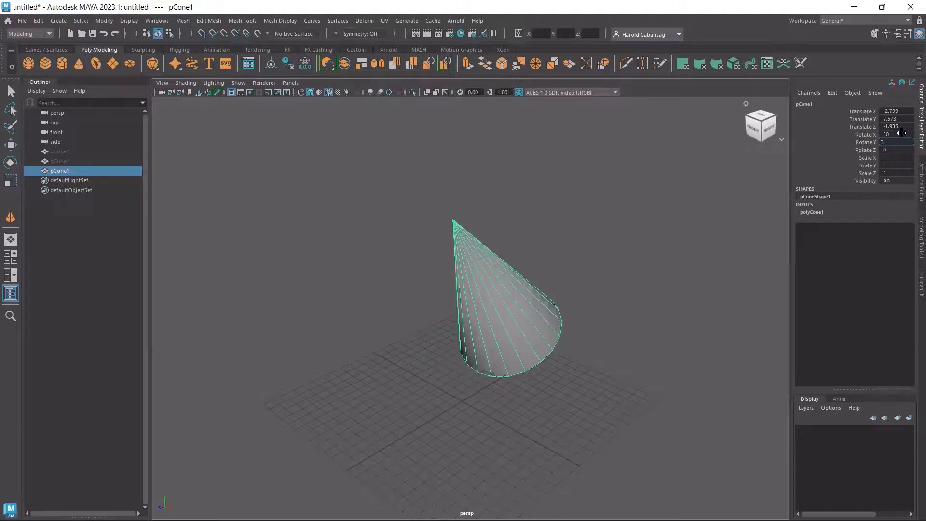
text(30)
key(Tab)
text(3)
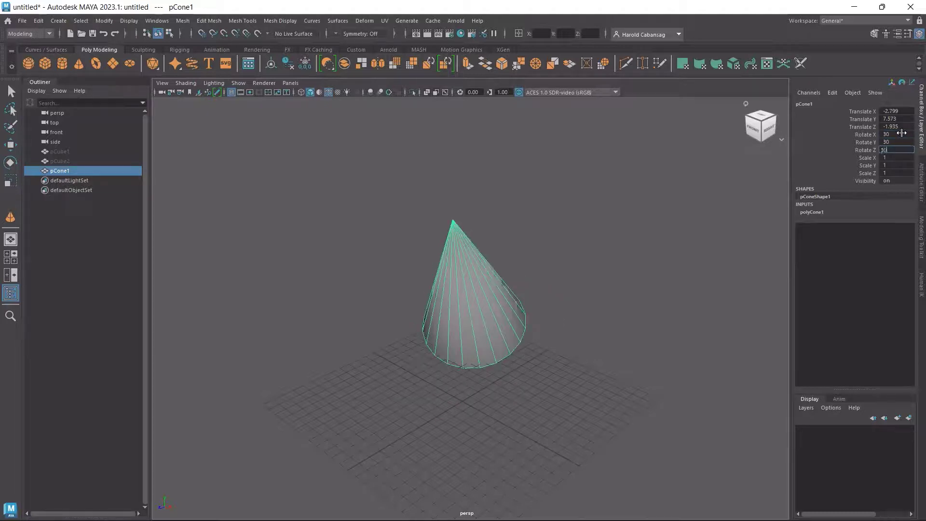
key(Return)
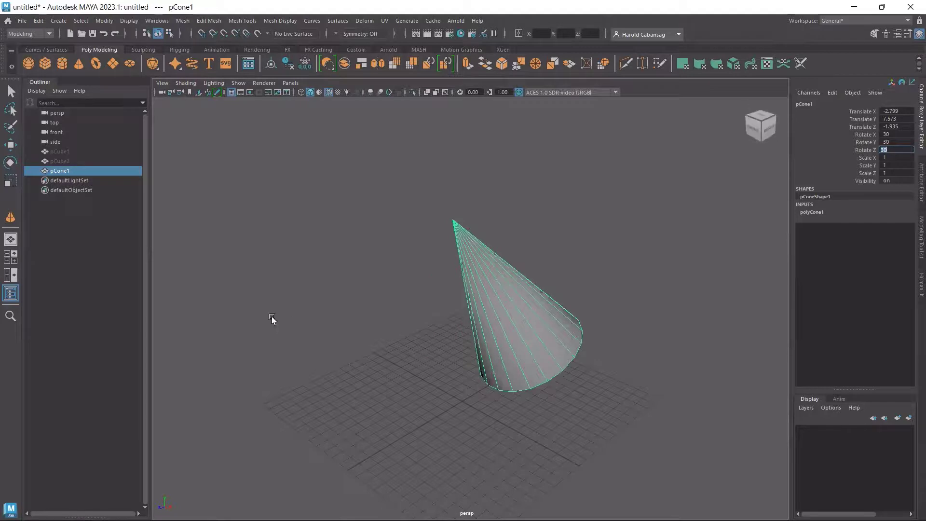
Inspect the tilted cone from the other side and set all three of its rotation channels back to 0 at once
alt+middle_drag(318, 310, 369, 335)
alt+drag(370, 335, 510, 319)
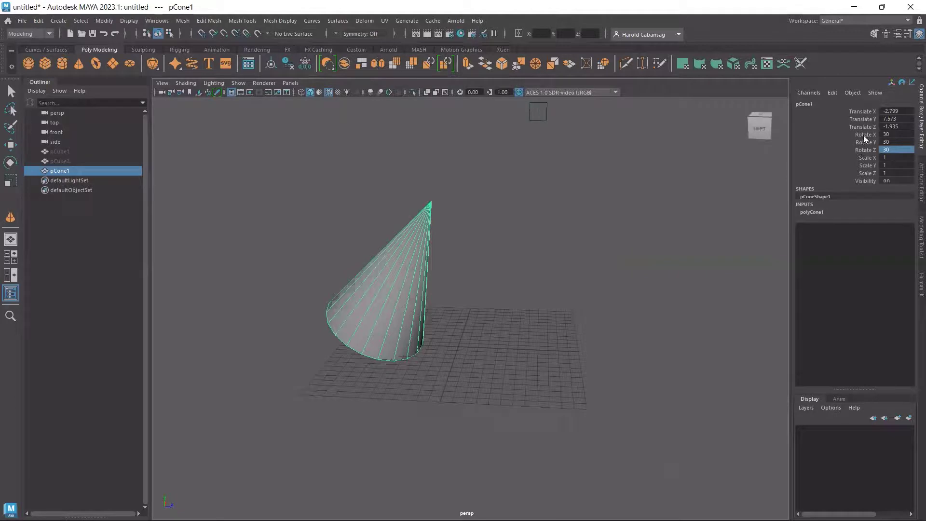
drag(862, 135, 887, 149)
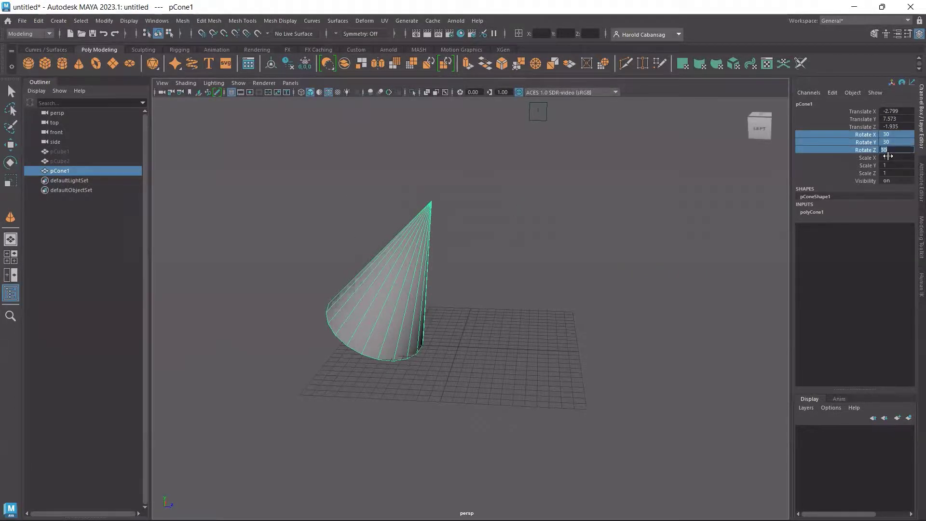
text(0)
key(Return)
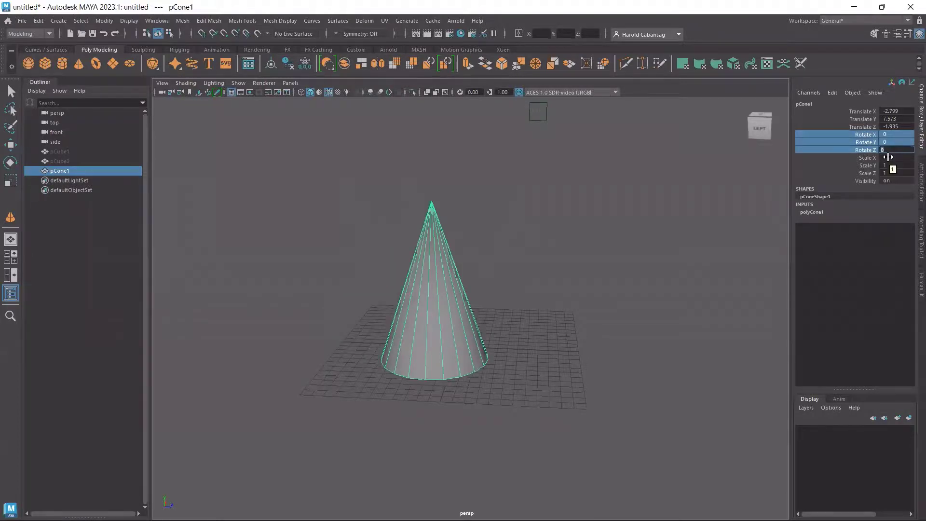
Deselect and reselect the cone, switch to the Move tool and return to the Rotate tool
click(629, 190)
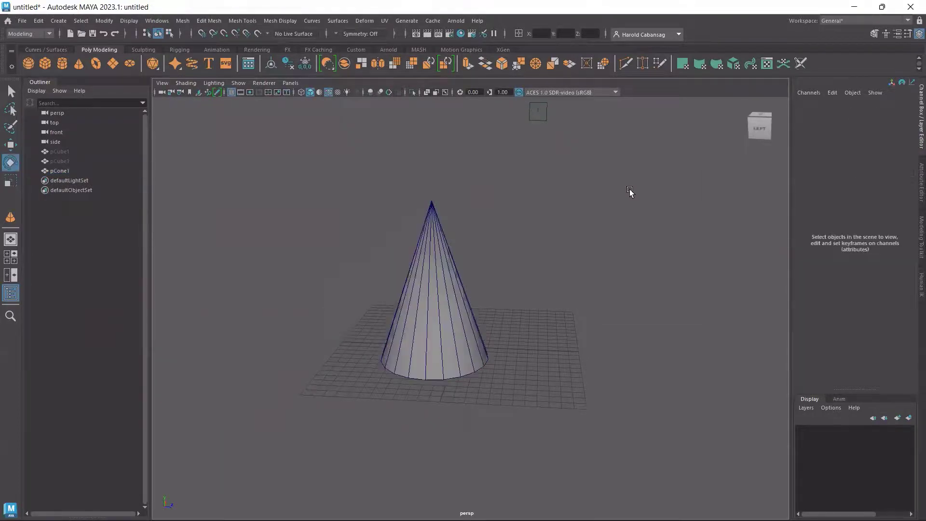
alt+drag(540, 276, 490, 290)
click(490, 291)
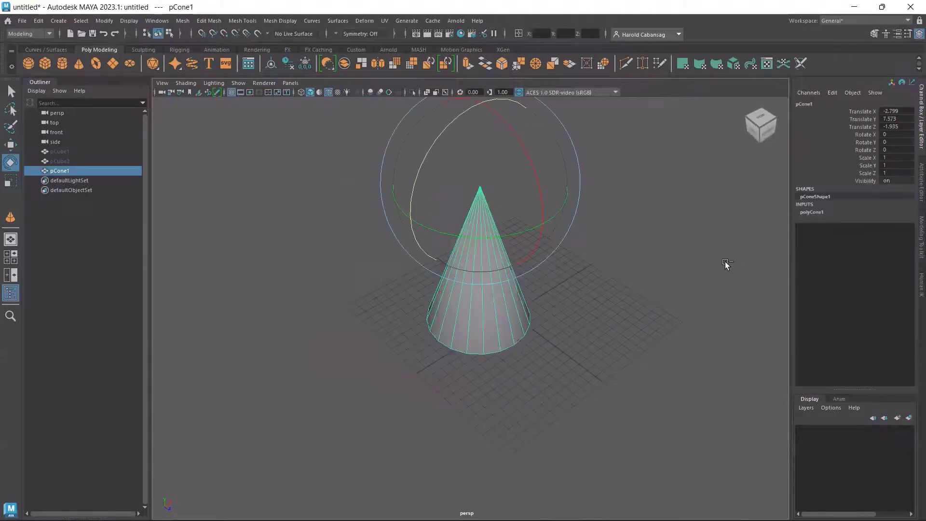
alt+drag(370, 348, 477, 380)
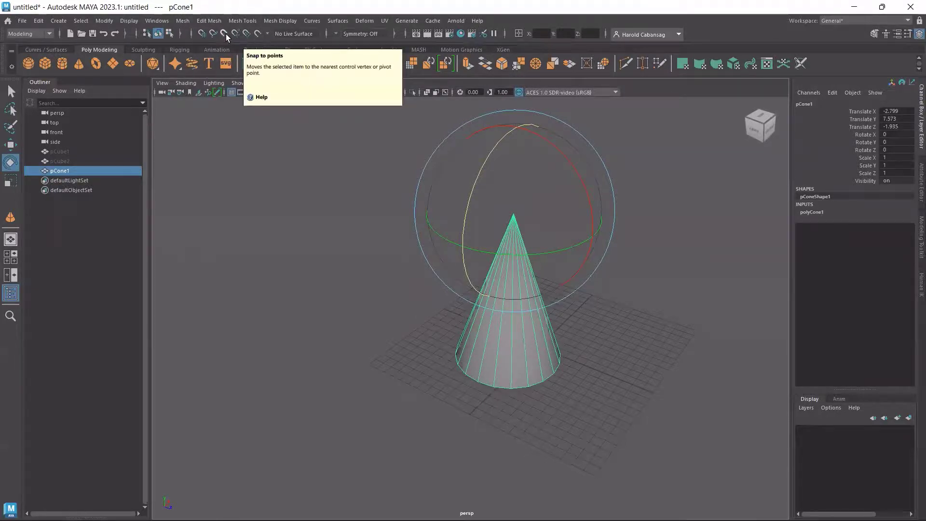
key(w)
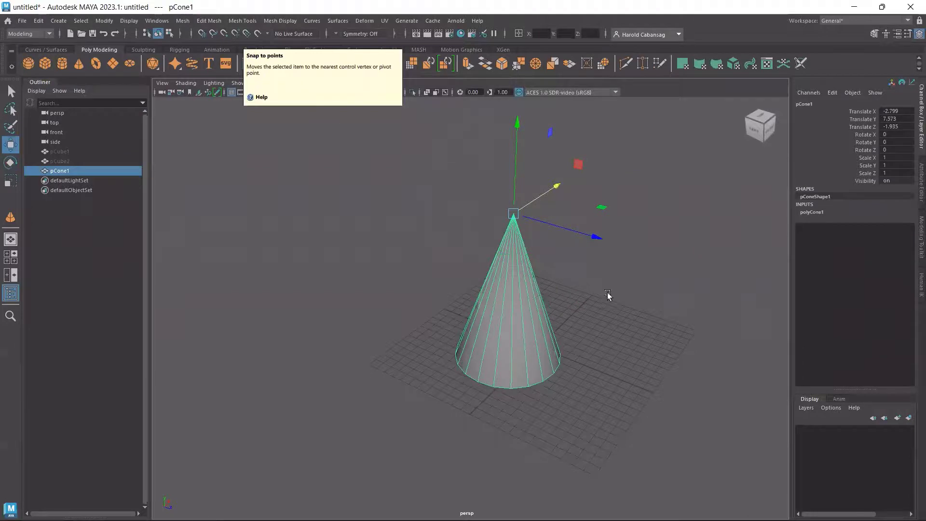
key(ctrl)
key(e)
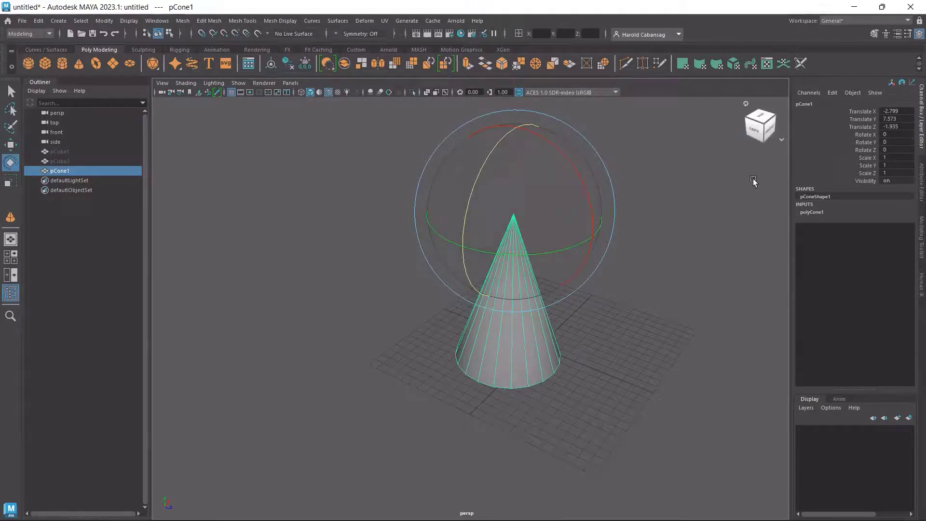
click(497, 265)
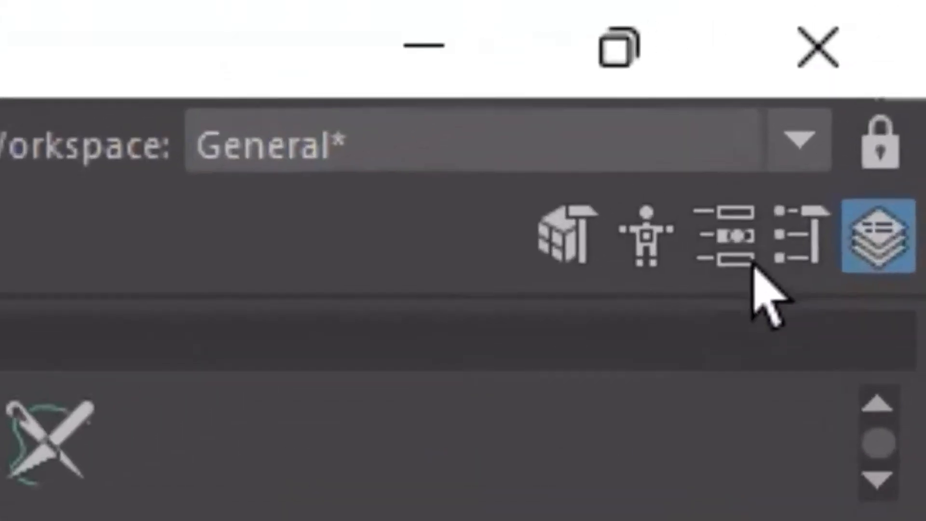
Toggle the Tool Settings display and leave it showing the Rotate tool's options
click(814, 228)
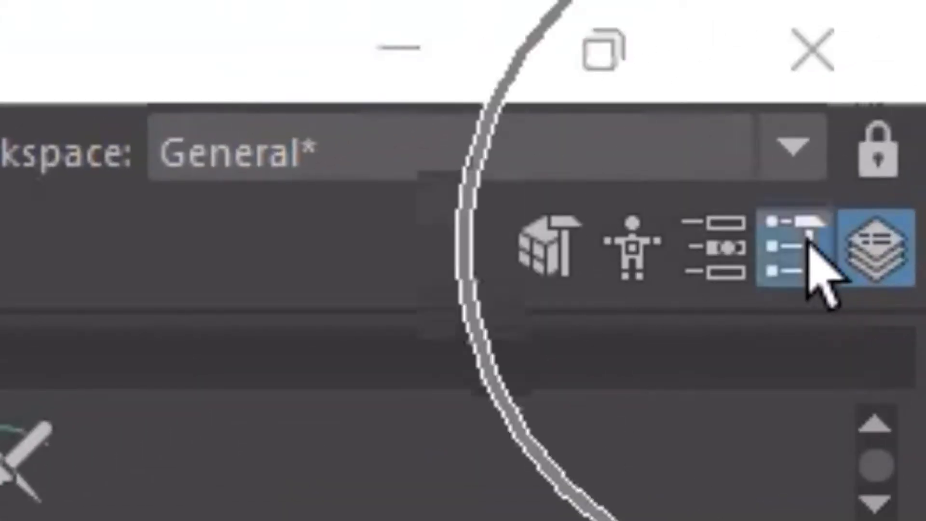
click(774, 255)
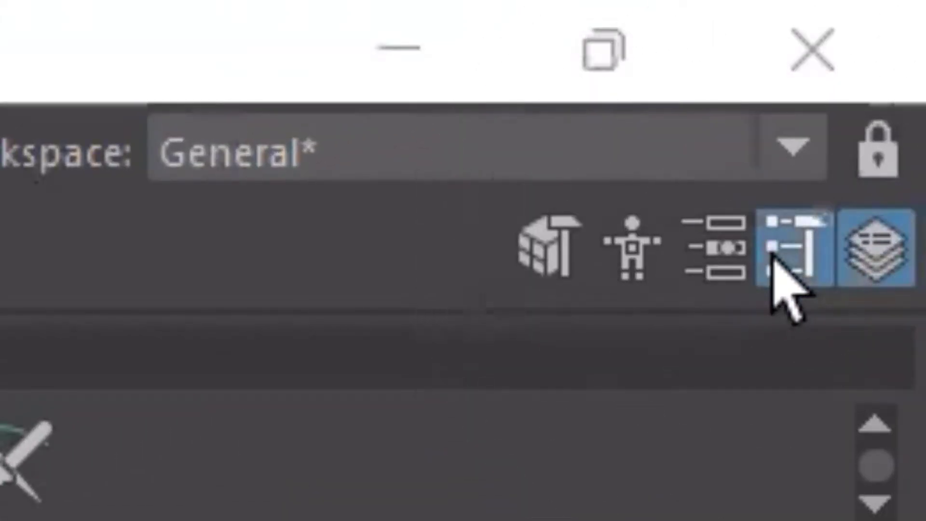
click(774, 256)
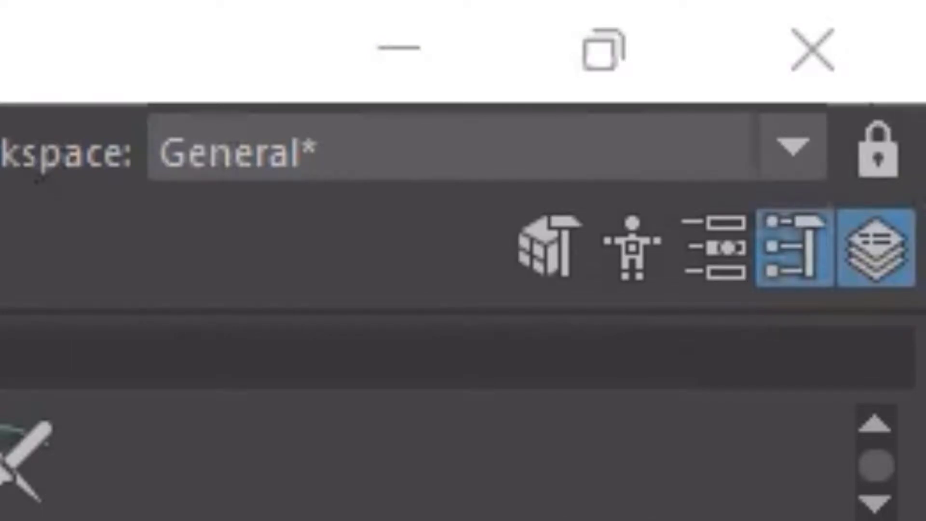
click(808, 285)
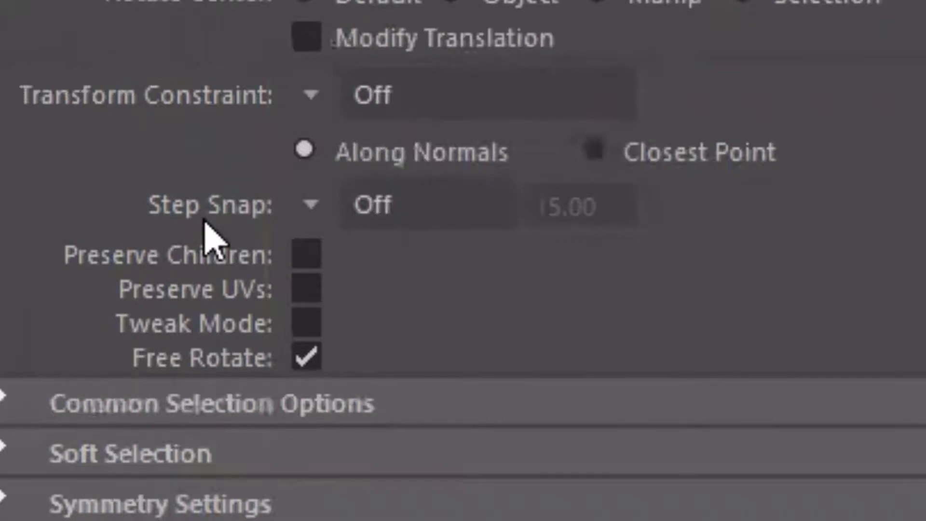
Set the Rotate tool's Step Snap to Relative with an increment of 45
key(ctrl)
key(ctrl)
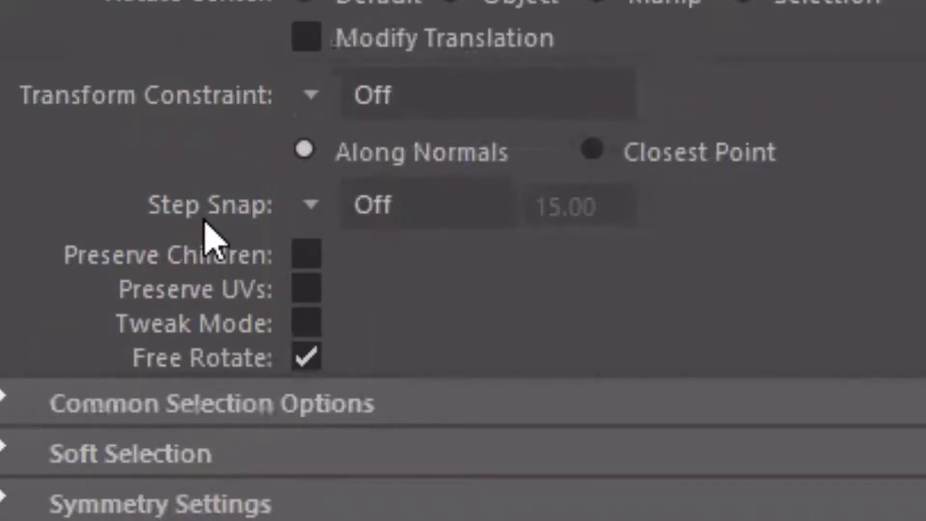
key(ctrl)
click(310, 207)
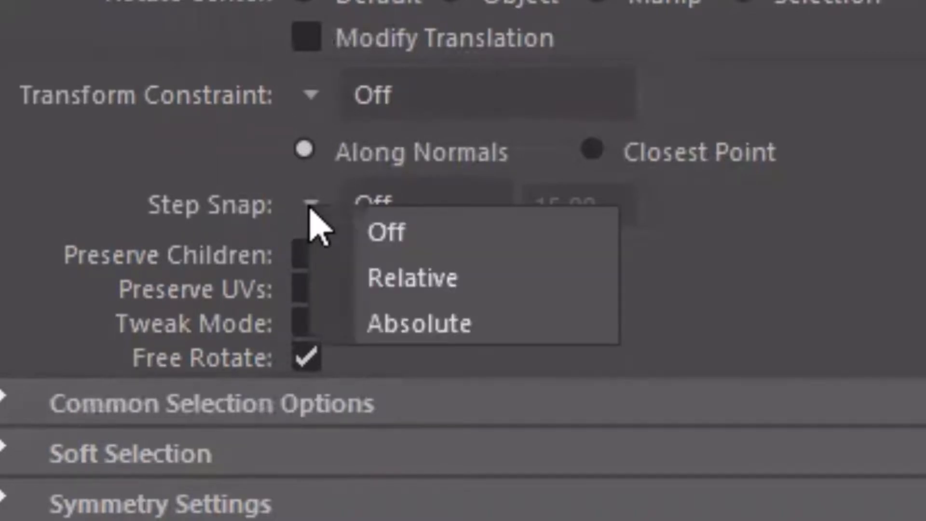
click(511, 291)
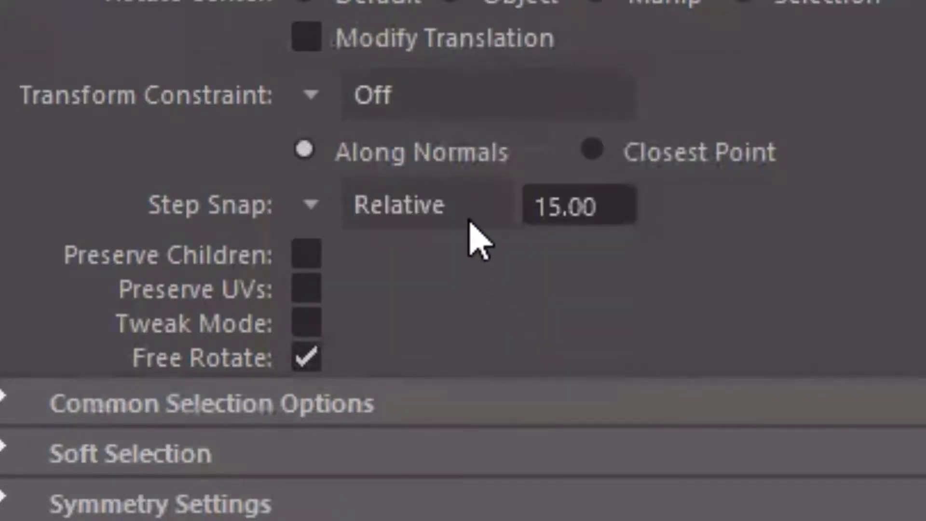
key(ctrl)
click(624, 205)
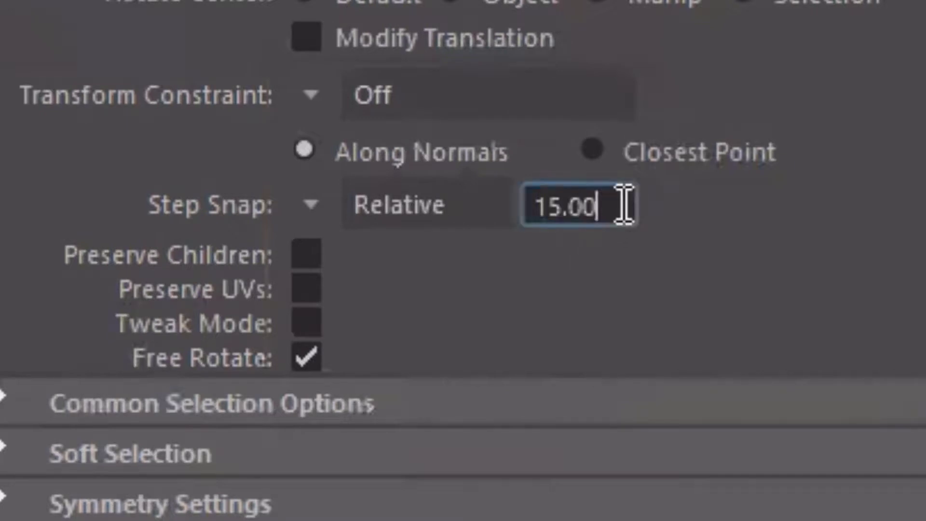
double_click(624, 205)
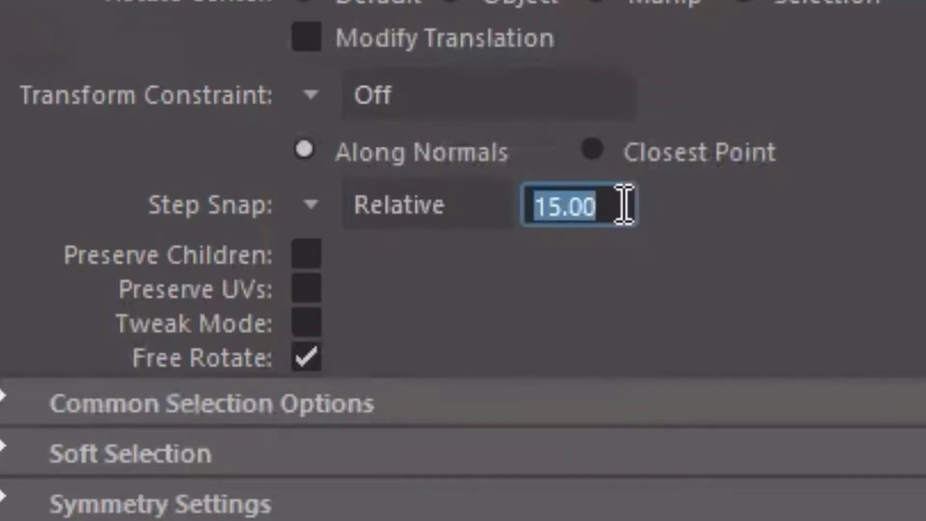
text(45)
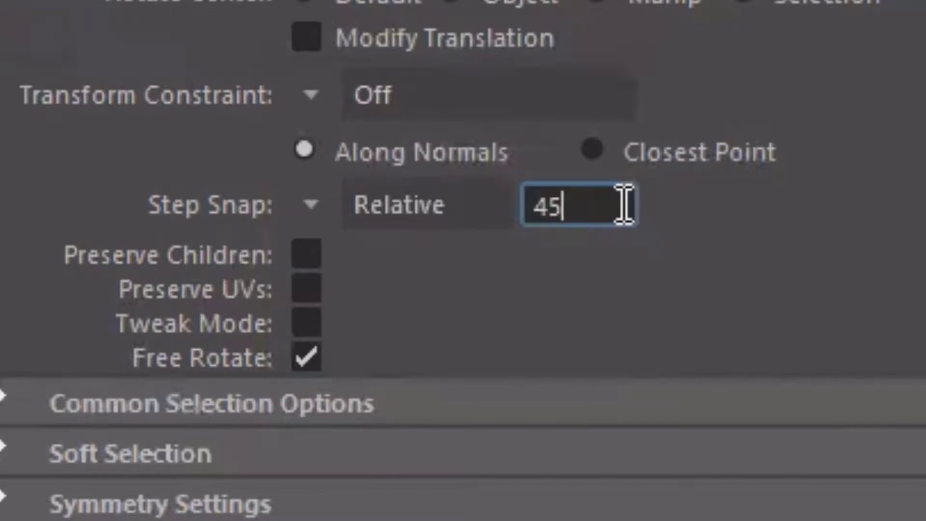
key(Return)
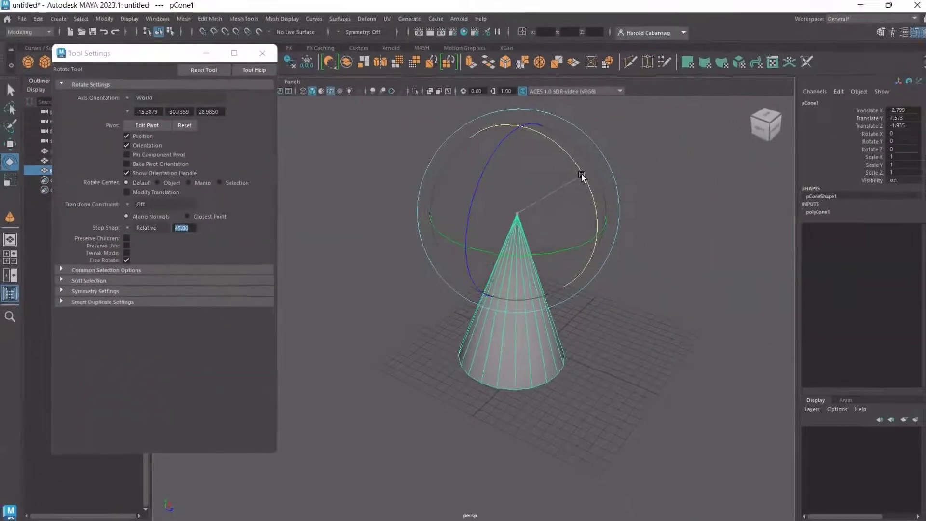
Rotate the cone in snapped steps to 45 degrees on both the X and Y axes
drag(585, 175, 833, 260)
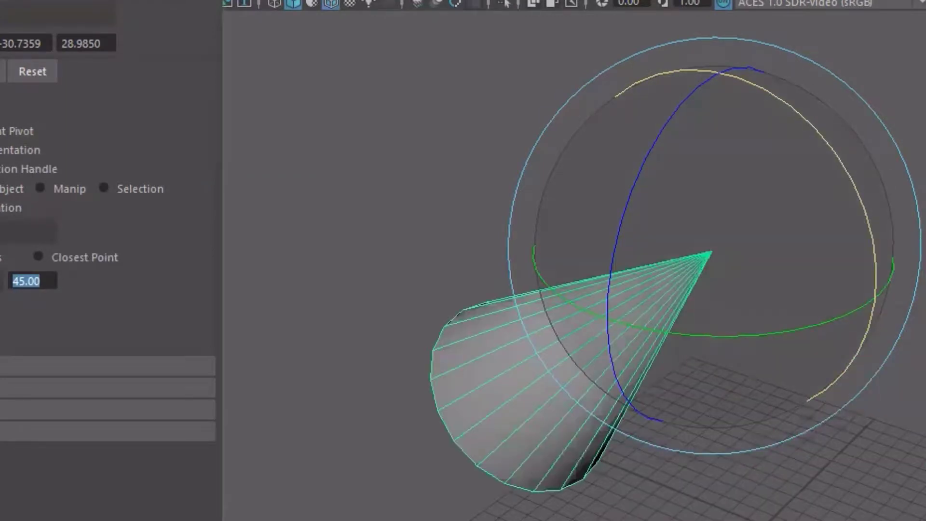
drag(808, 123, 828, 122)
drag(637, 328, 728, 331)
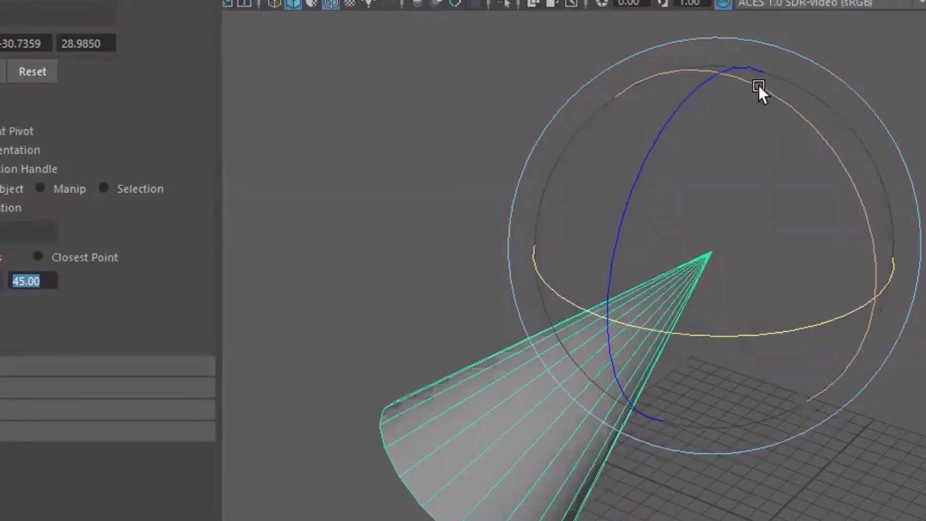
drag(760, 85, 780, 91)
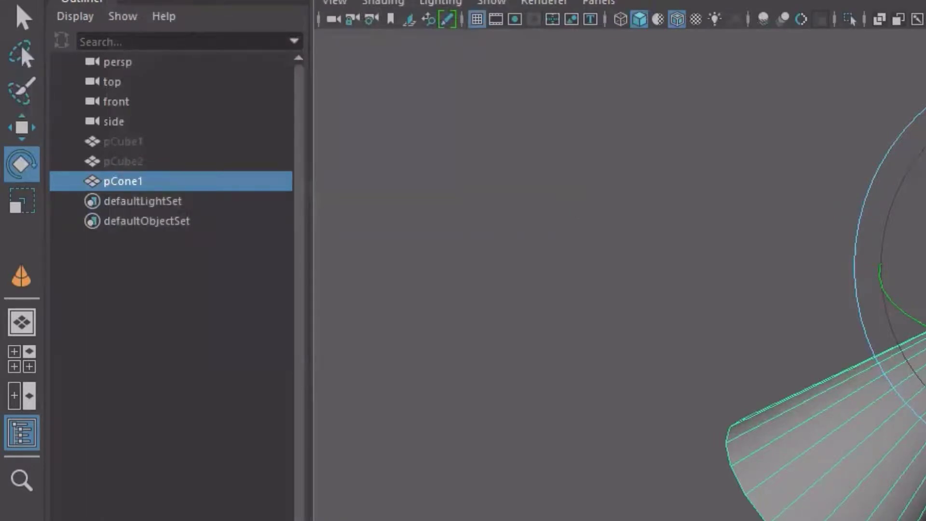
Reopen the Rotate tool's settings and turn Step Snap off
double_click(21, 164)
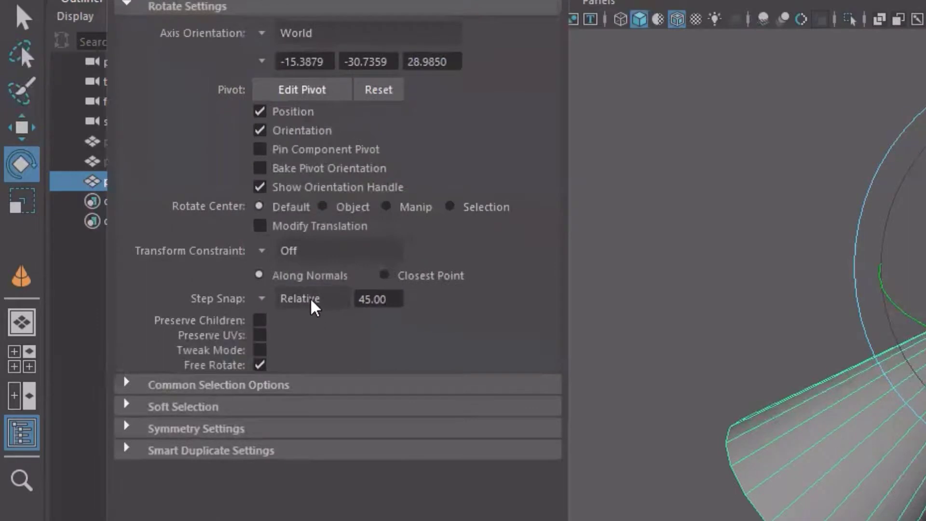
click(262, 300)
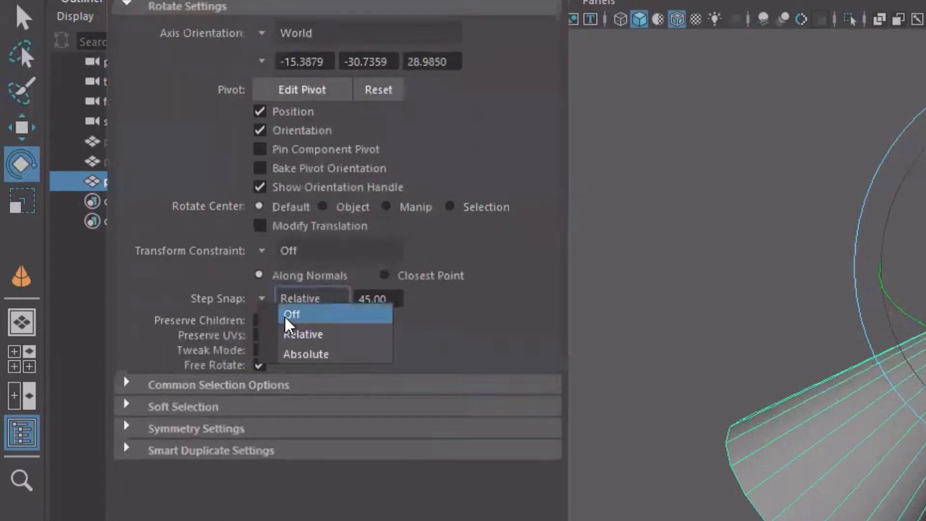
click(293, 318)
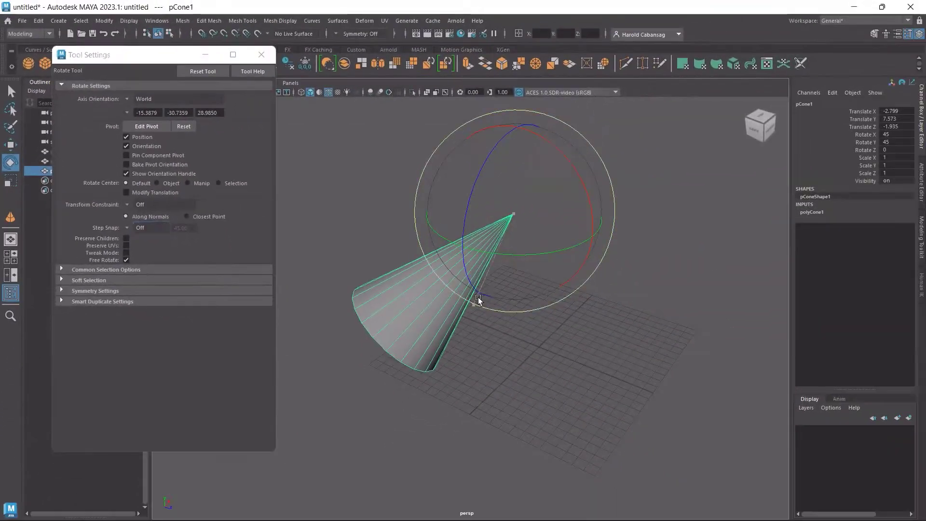
Rotate the cone freely without snapping, and reset its Rotate X, Y and Z values to 0 together
drag(582, 180, 542, 140)
drag(862, 134, 864, 150)
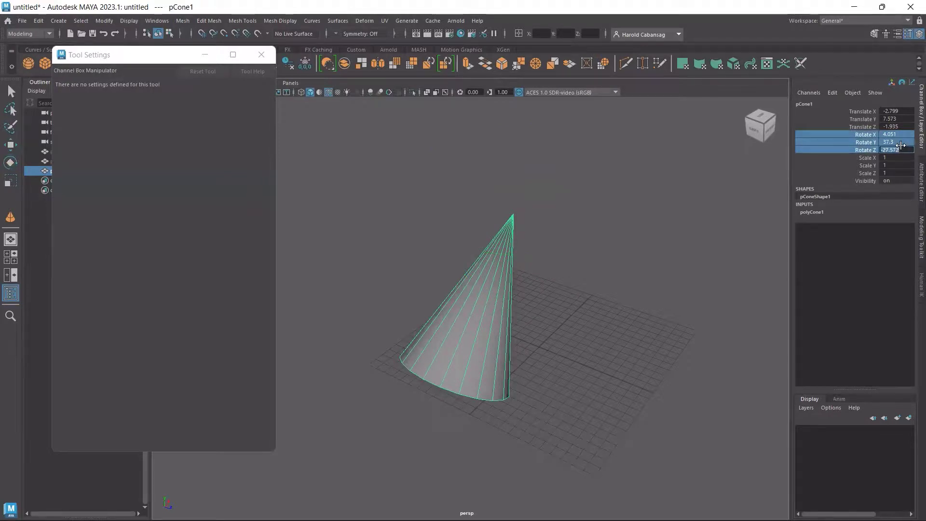
text(0)
key(Return)
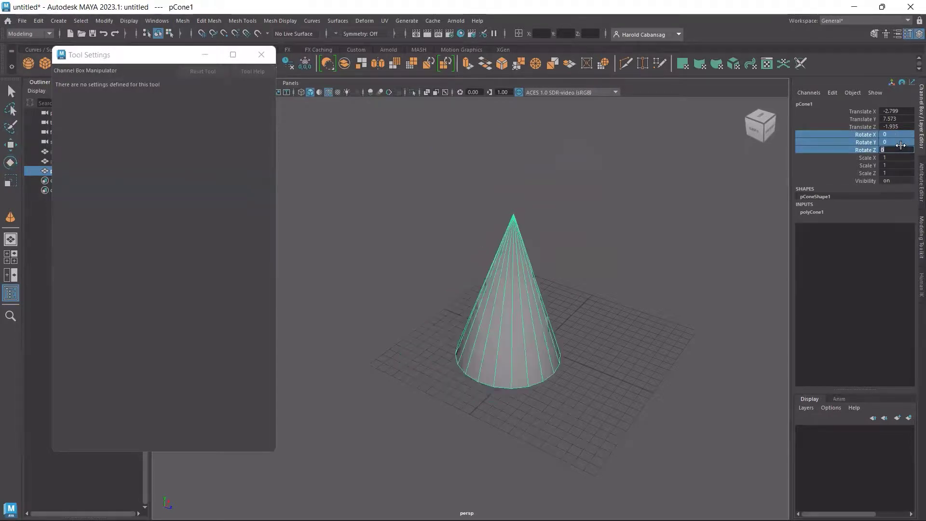
Deselect the cone, return to the Rotate tool and close the Tool Settings window
click(655, 306)
key(e)
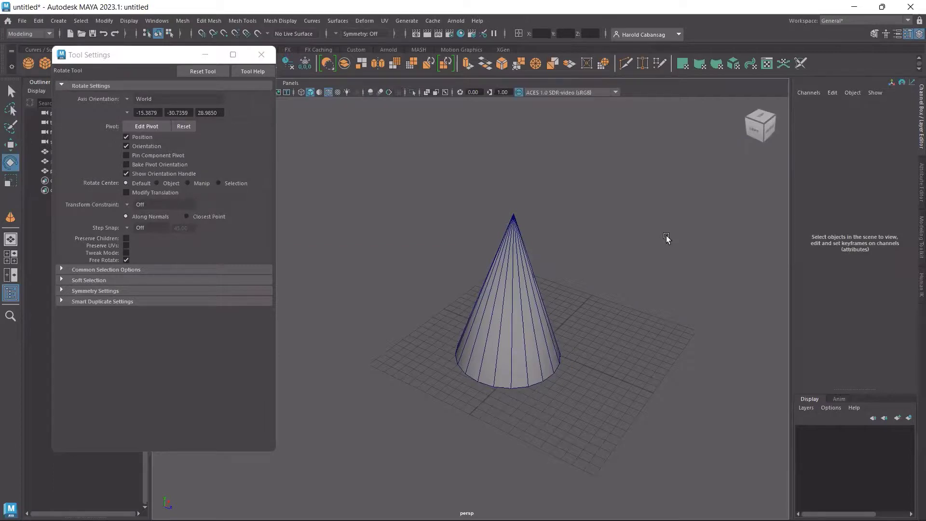
click(260, 54)
click(260, 54)
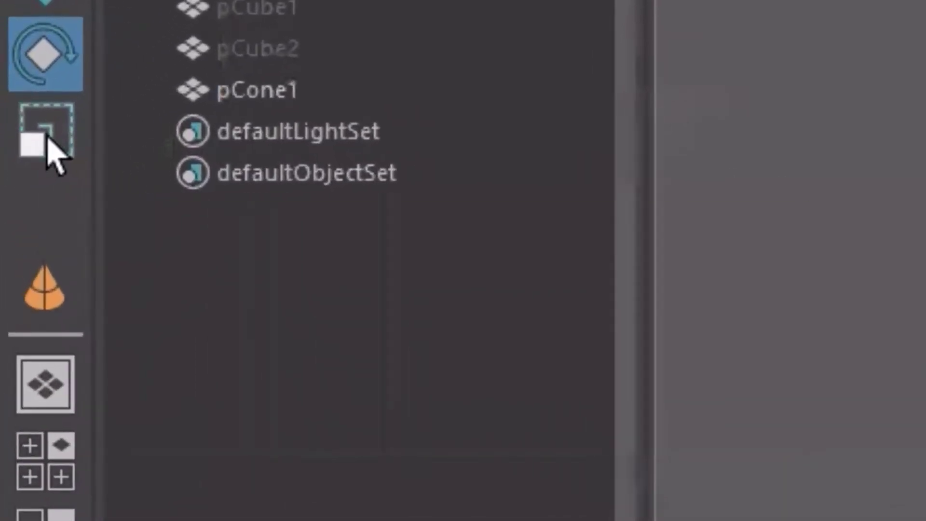
Reset the cone's pivot through the Scale tool's settings, and return to the Scale tool by way of Move
click(46, 138)
click(258, 90)
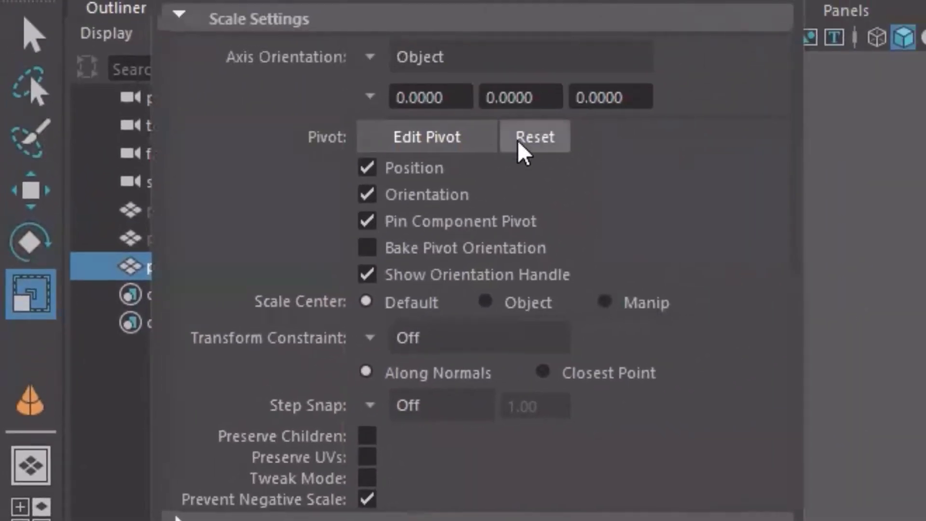
click(513, 140)
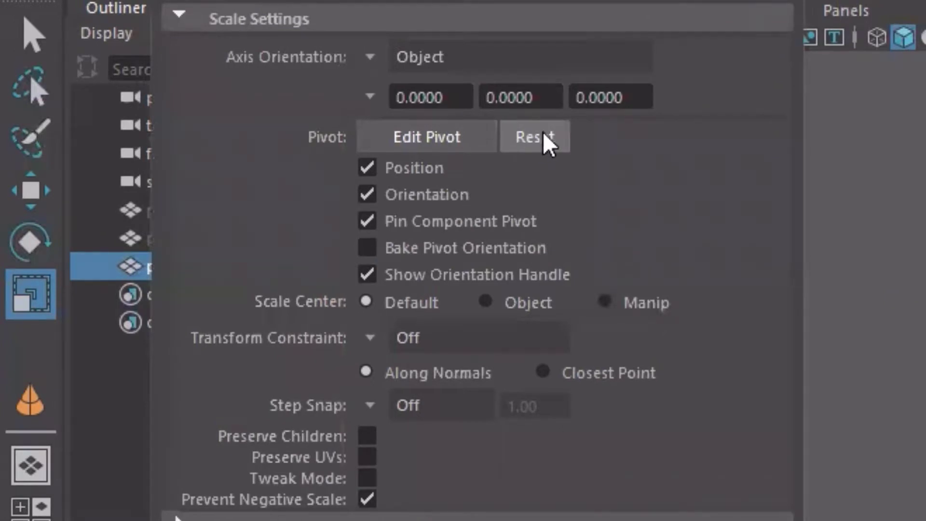
key(w)
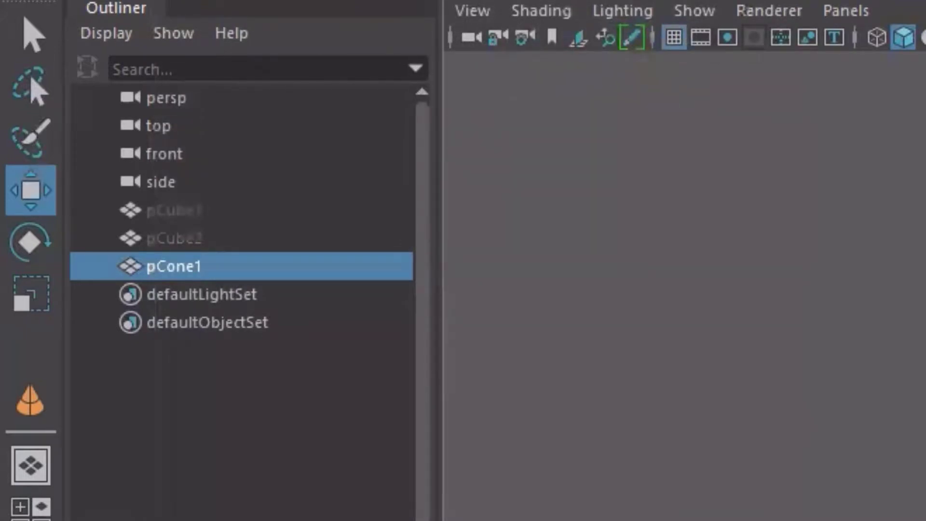
key(r)
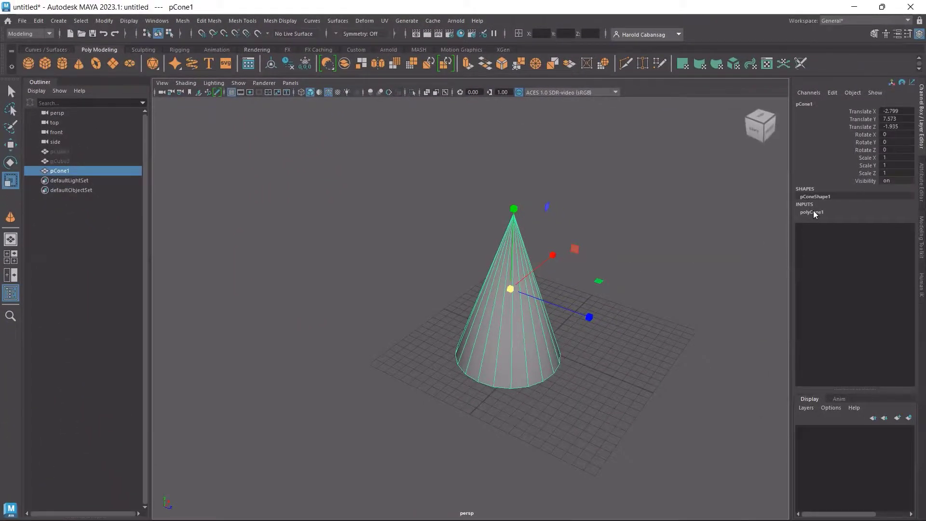
Expand the cone's polyCone1 input to examine its creation parameters, including radius, height and subdivisions
click(813, 213)
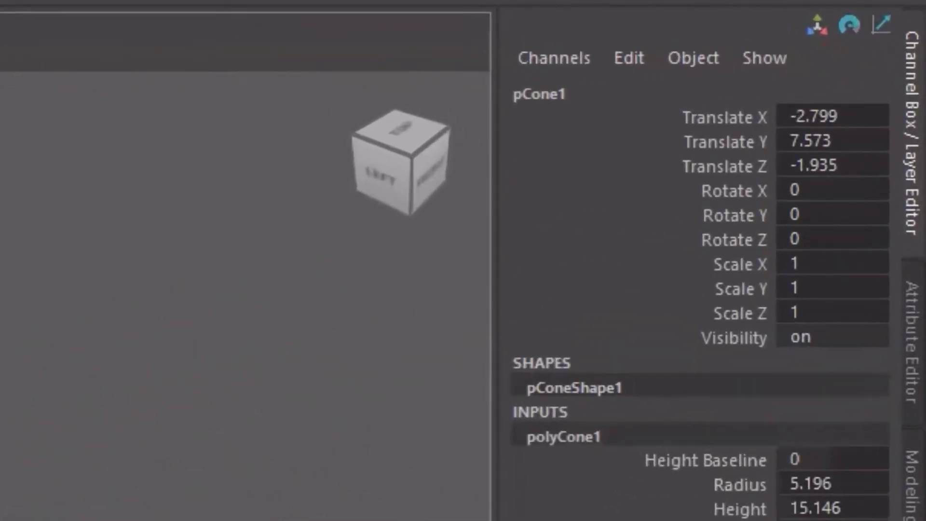
click(893, 120)
click(560, 437)
key(ctrl)
key(ctrl)
key(ctrl)
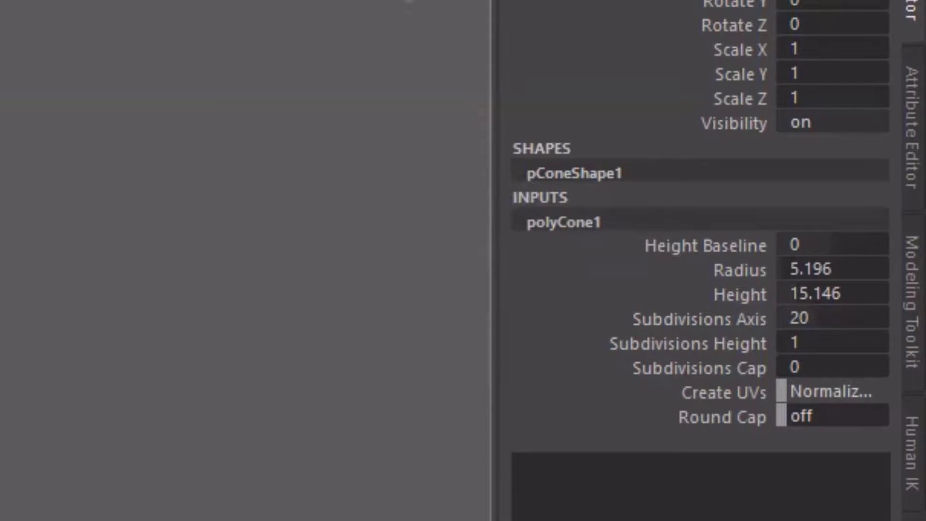
key(ctrl)
Rename the polyCone1 input to CONE01, then deselect the cone and undo the deselection
double_click(614, 222)
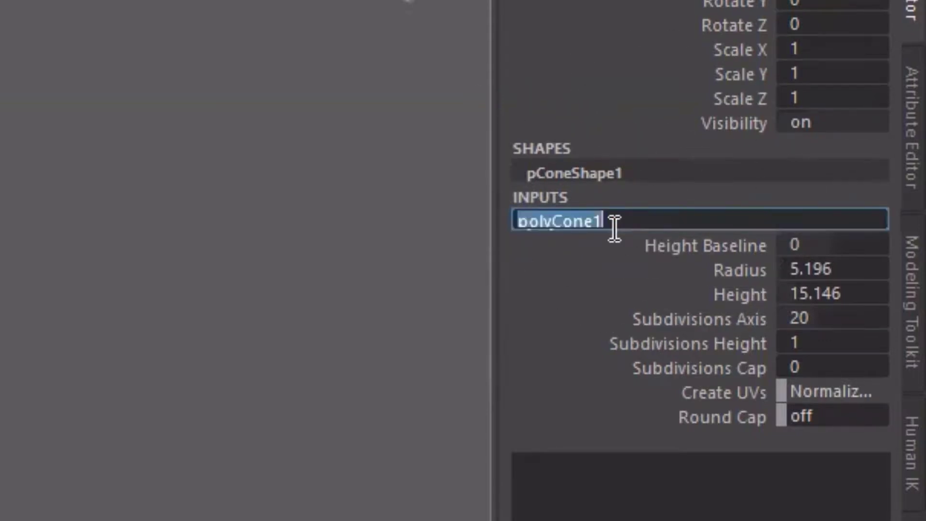
click(552, 295)
double_click(583, 223)
key(ctrl)
text(C)
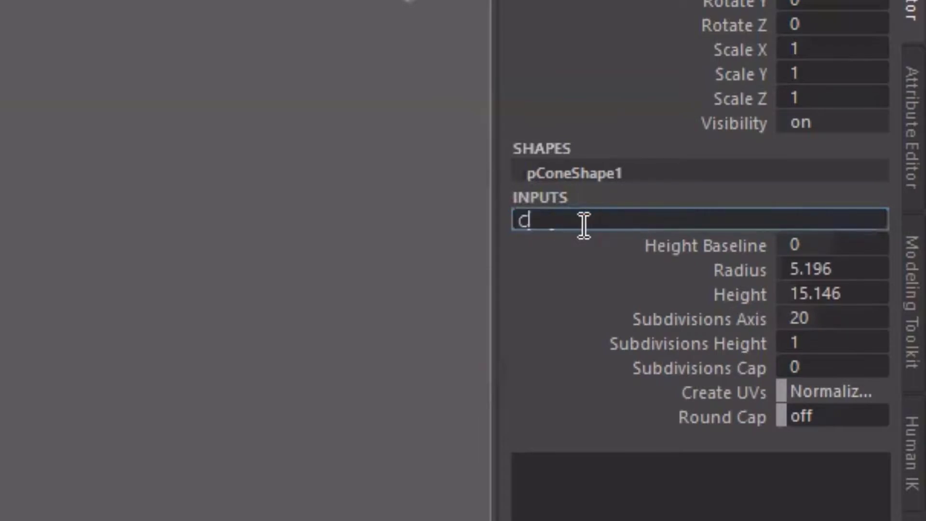
text(ONE01)
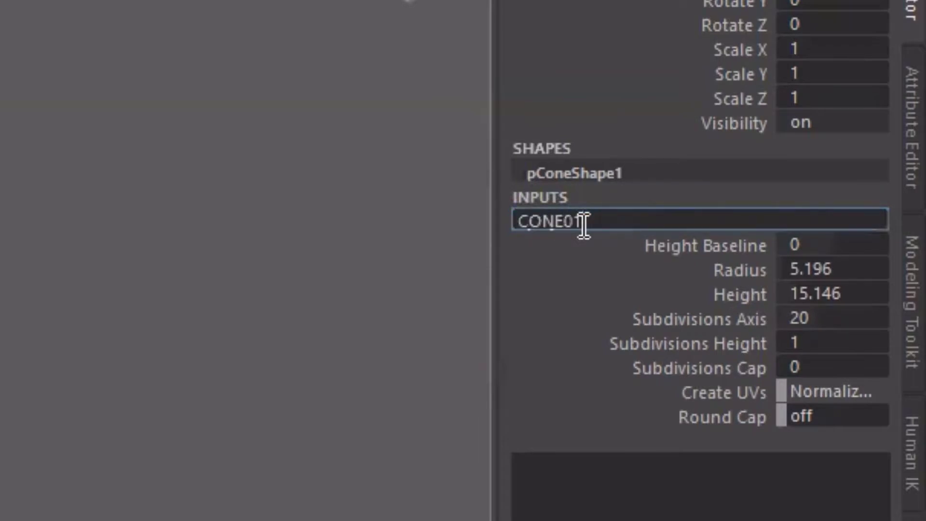
key(Return)
click(215, 464)
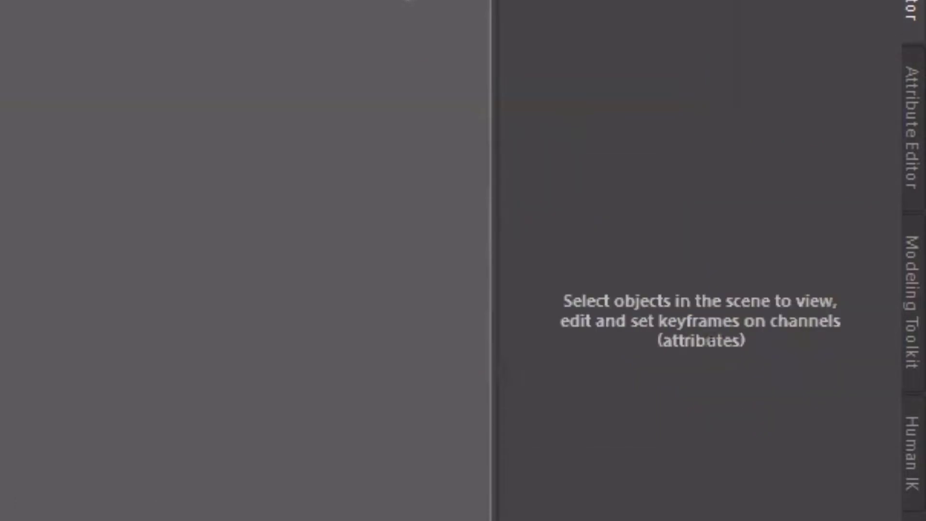
key(ctrl+z)
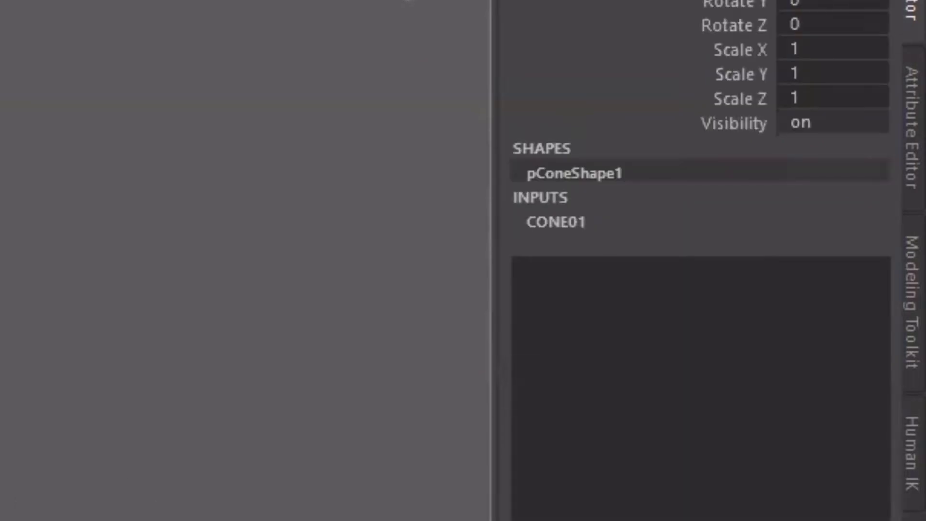
Expand the CONE01 input and set the cone's Radius to 10
click(593, 227)
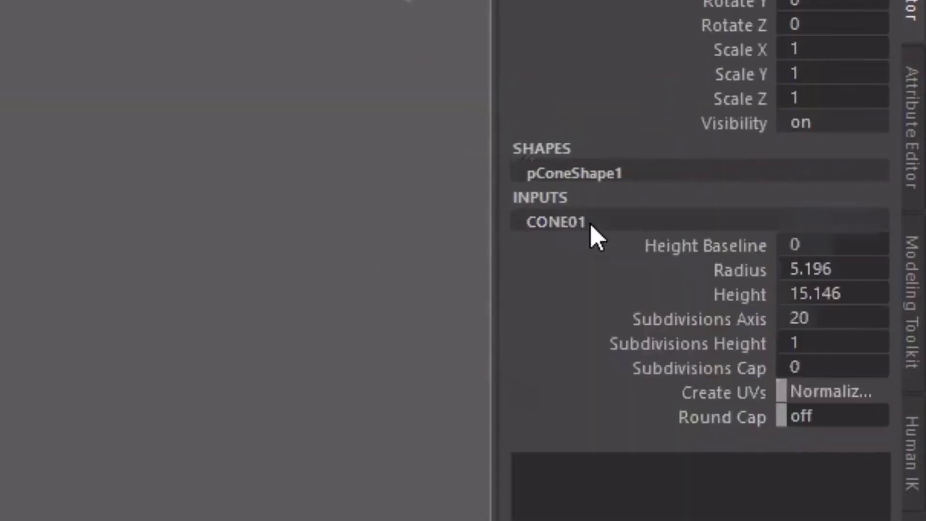
click(592, 228)
drag(710, 273, 839, 294)
click(839, 294)
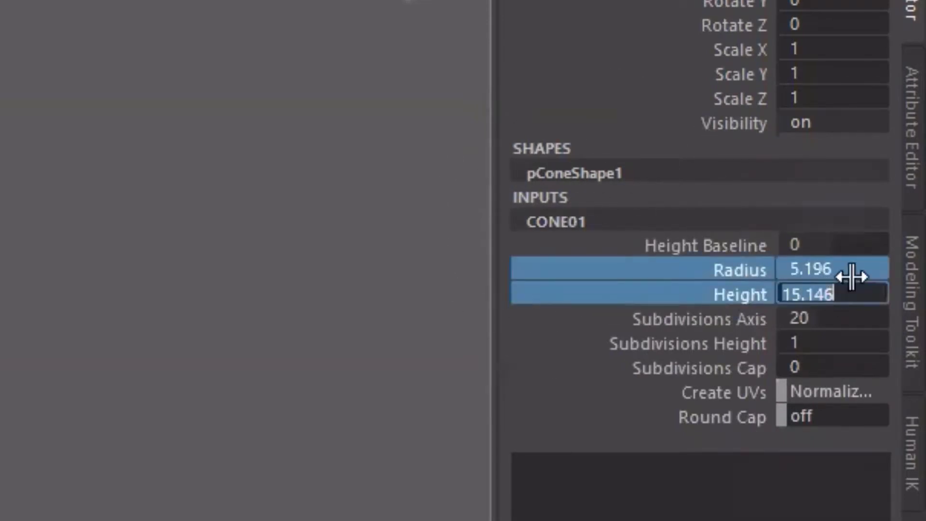
click(851, 273)
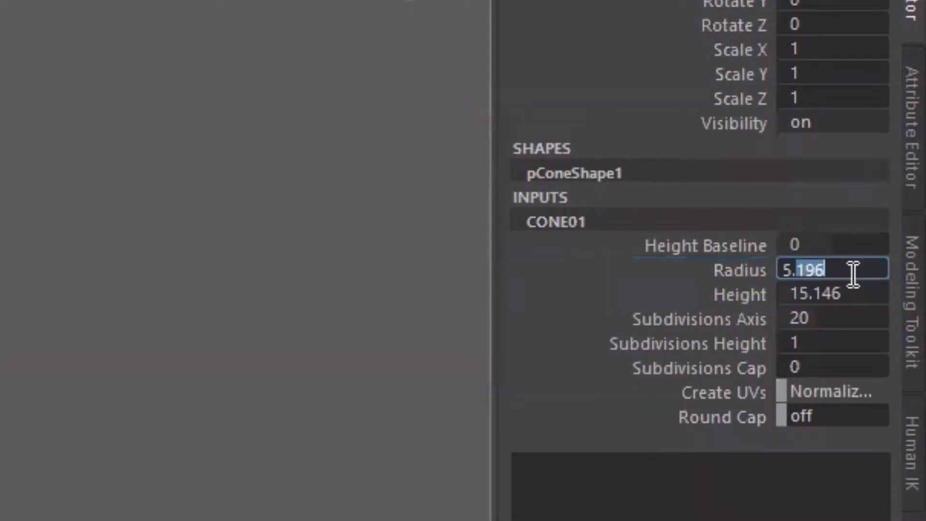
key(BackSpace)
text(10)
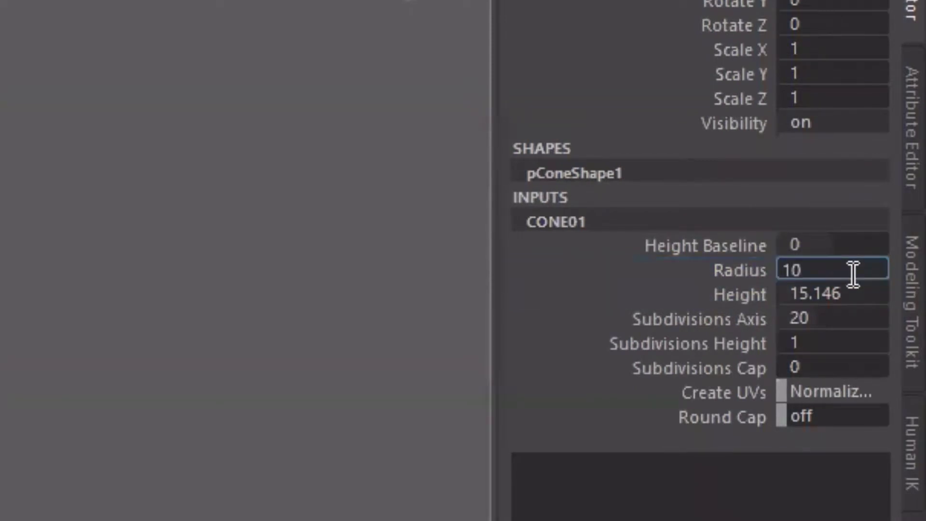
key(Return)
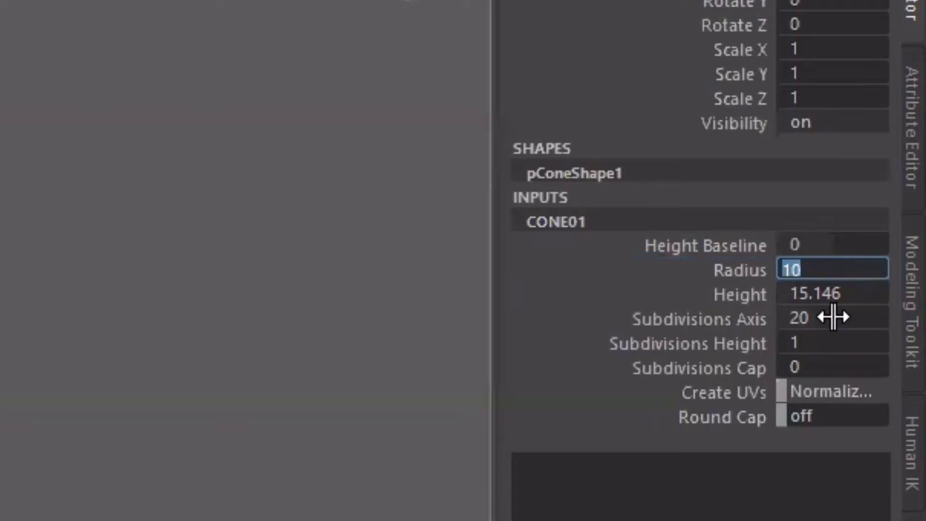
Try a Height of 50 on the cone's CONE01 input, and settle on a Height of 20
click(842, 293)
double_click(847, 293)
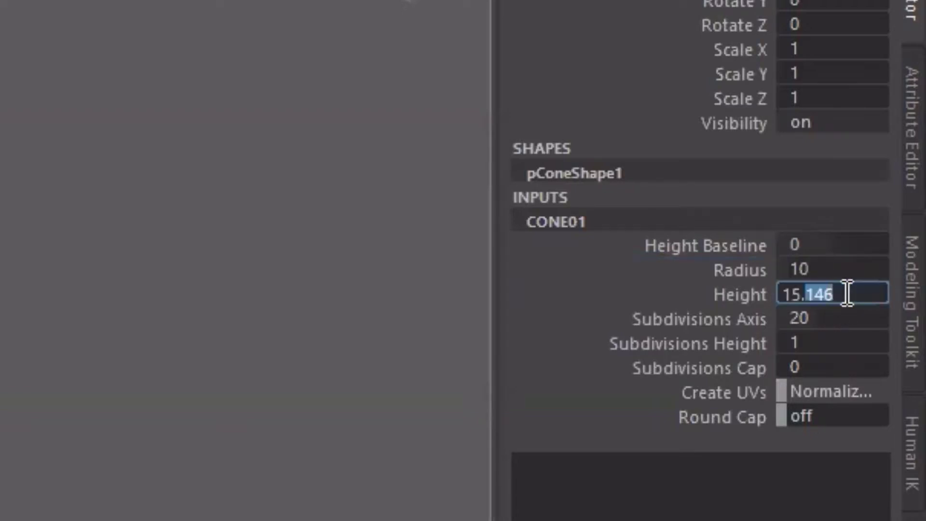
key(BackSpace)
key(BackSpace)
key(BackSpace)
key(BackSpace)
text(50)
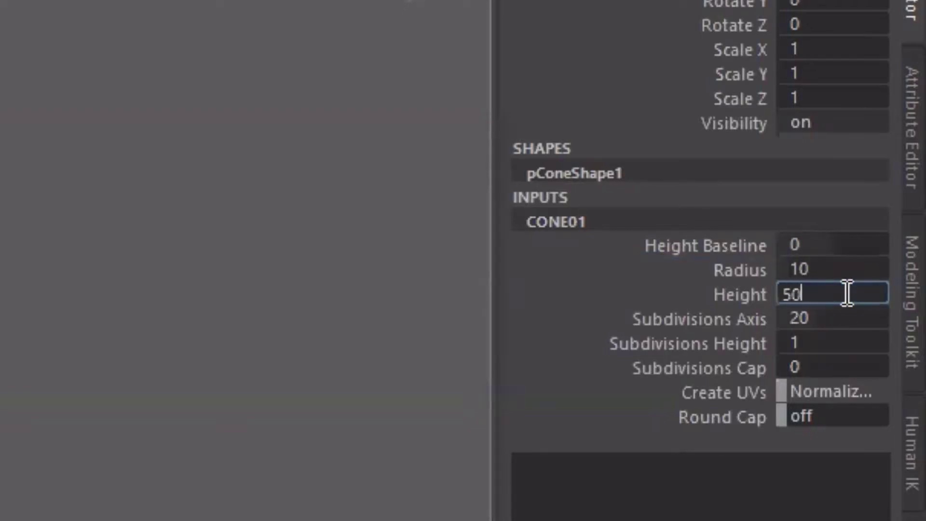
key(Return)
text(20)
key(Return)
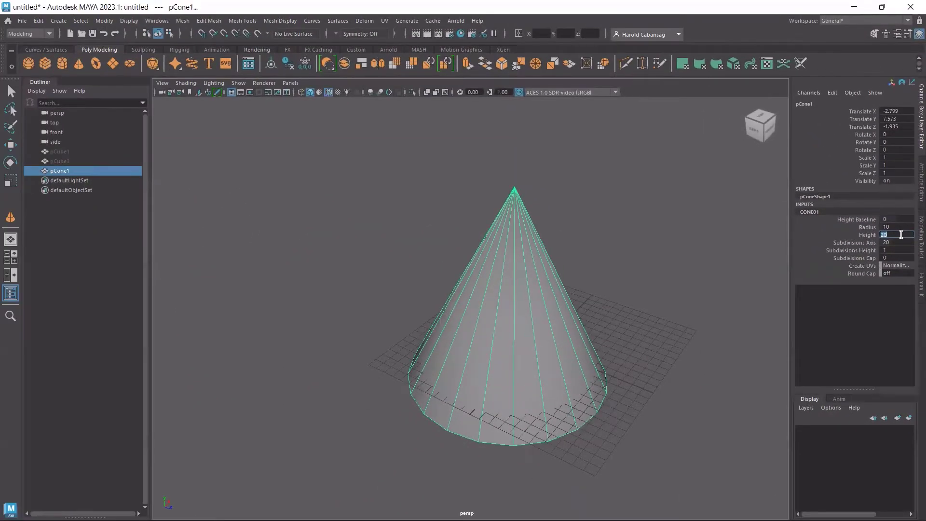
click(901, 234)
Set the cone's Translate X, Y and Z to 0 together to place it at the origin
click(904, 115)
click(906, 118)
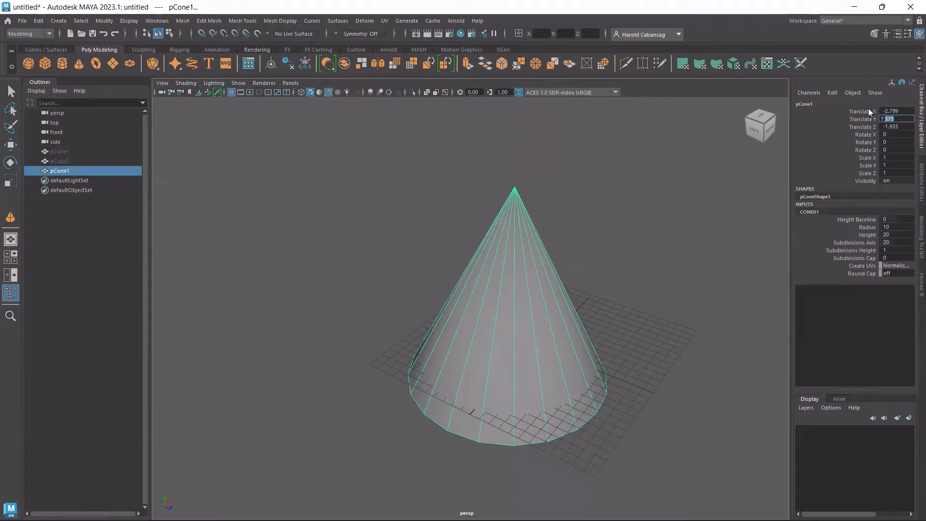
drag(868, 110, 899, 126)
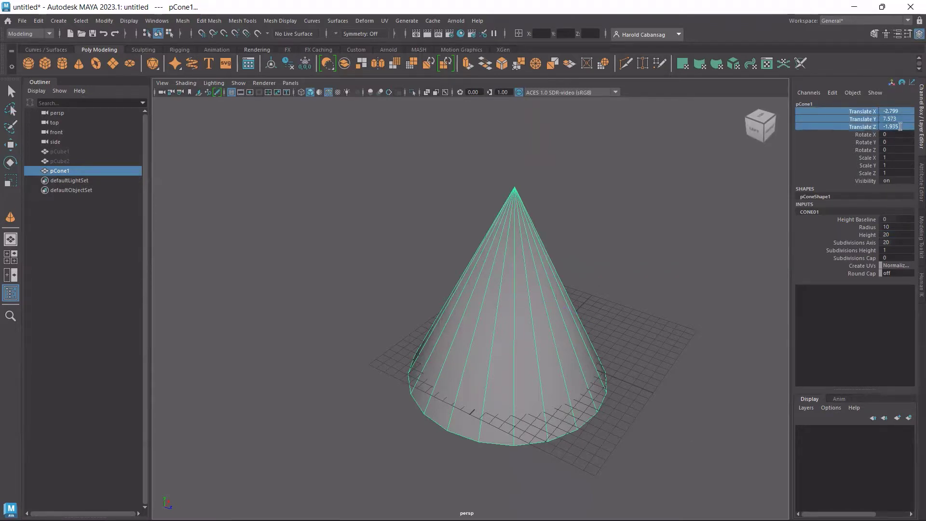
click(900, 126)
text(0)
key(Return)
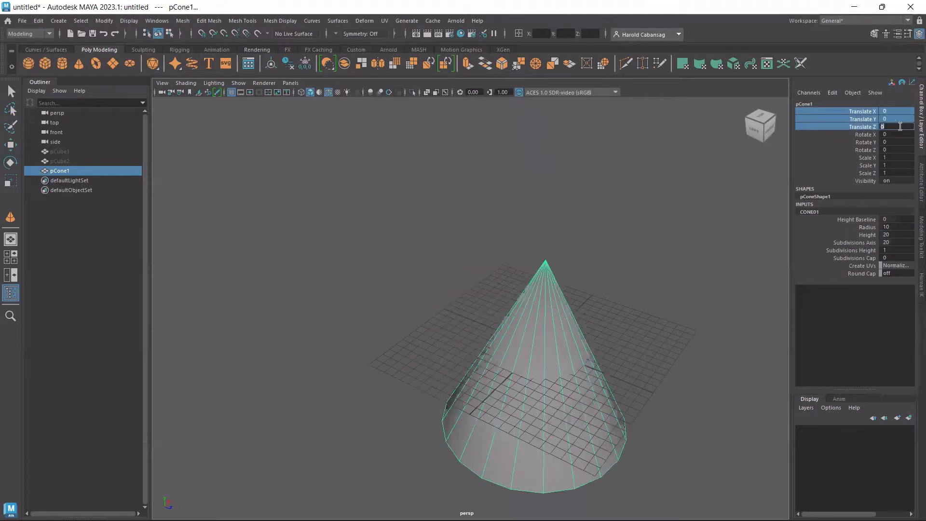
Raise the cone by setting its Translate Y to 10
click(895, 117)
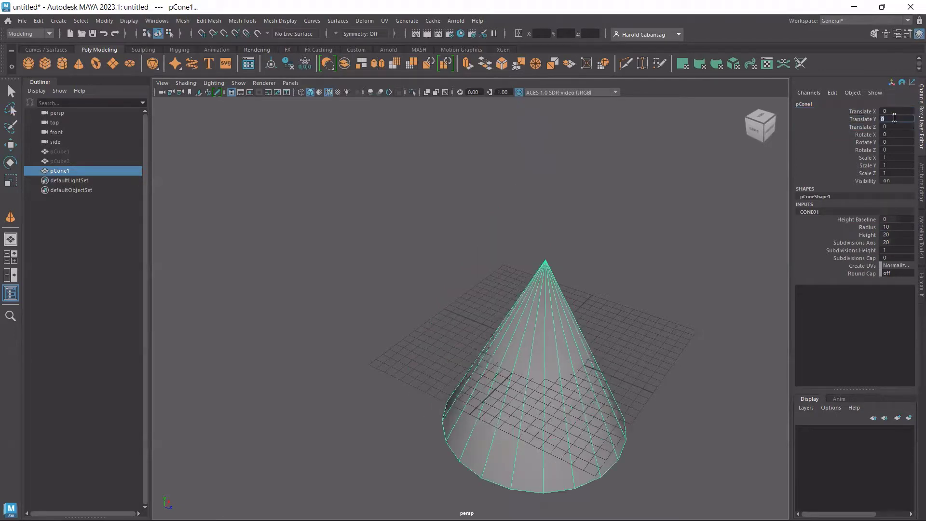
text(10)
key(Return)
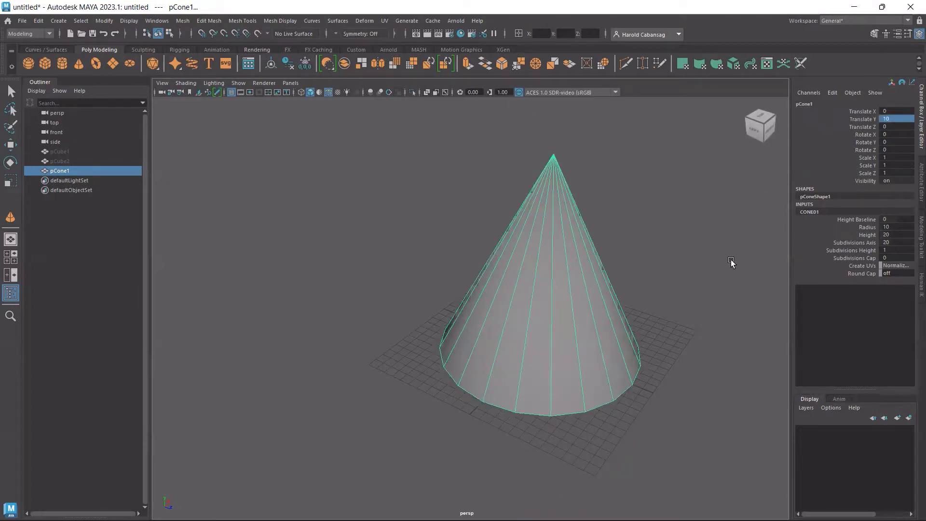
Switch to the Scale tool, and reselect the cone with its CONE01 input expanded
key(r)
click(731, 234)
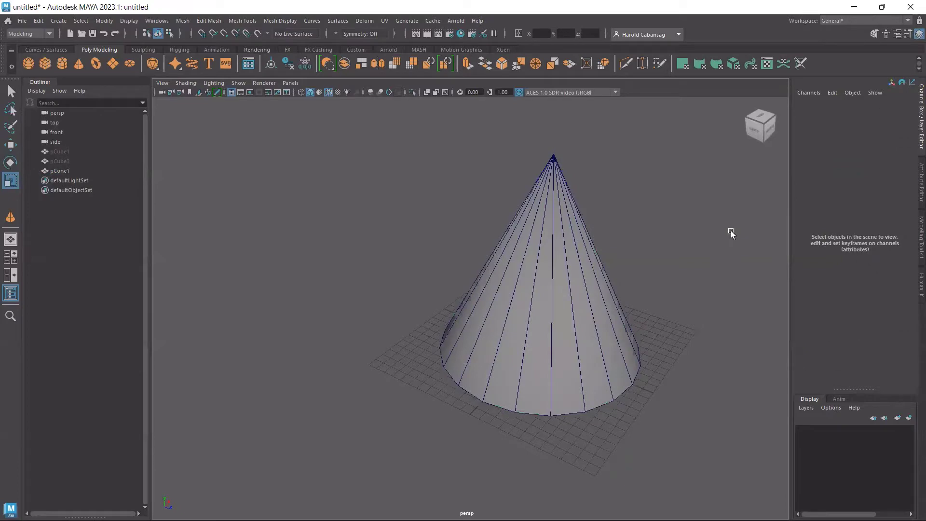
alt+drag(659, 283, 557, 288)
click(506, 268)
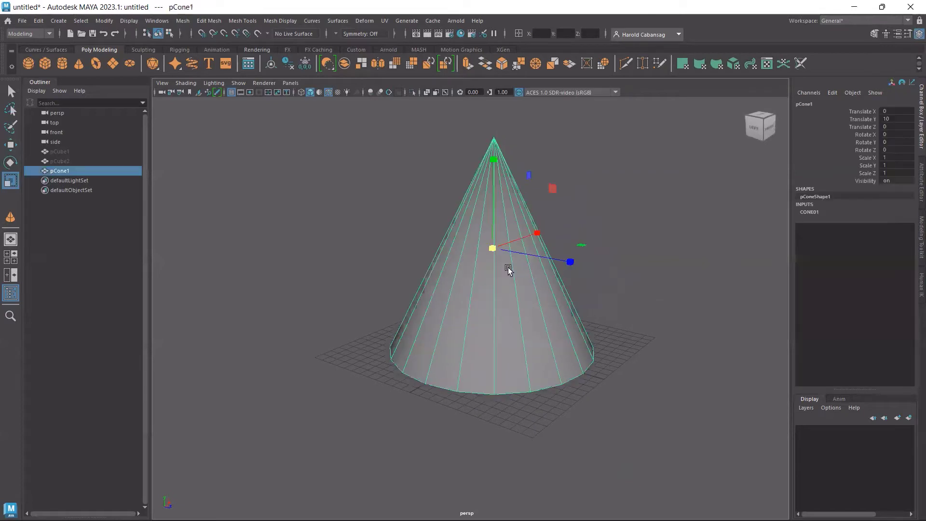
click(812, 212)
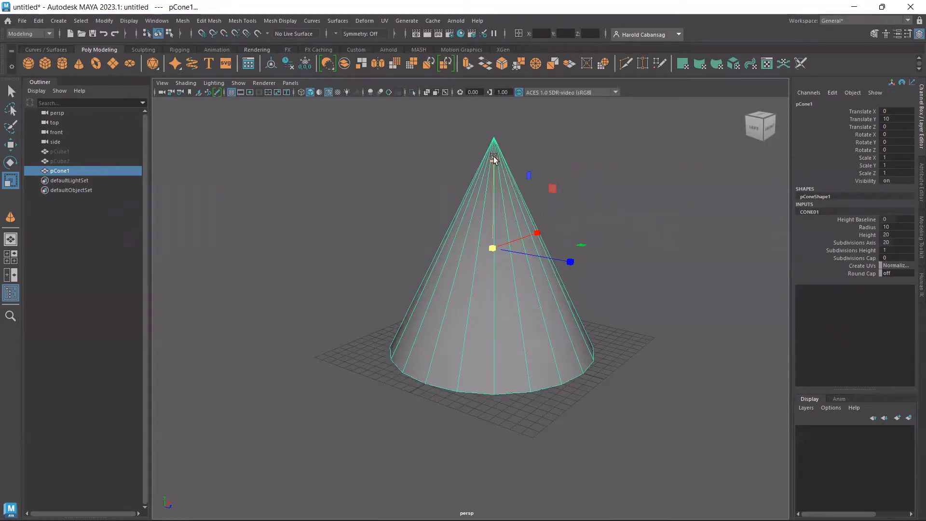
Scale the cone unevenly with the manipulator to about 0.64 in X, 0.24 in Y and 0.50 in Z
drag(493, 157, 477, 227)
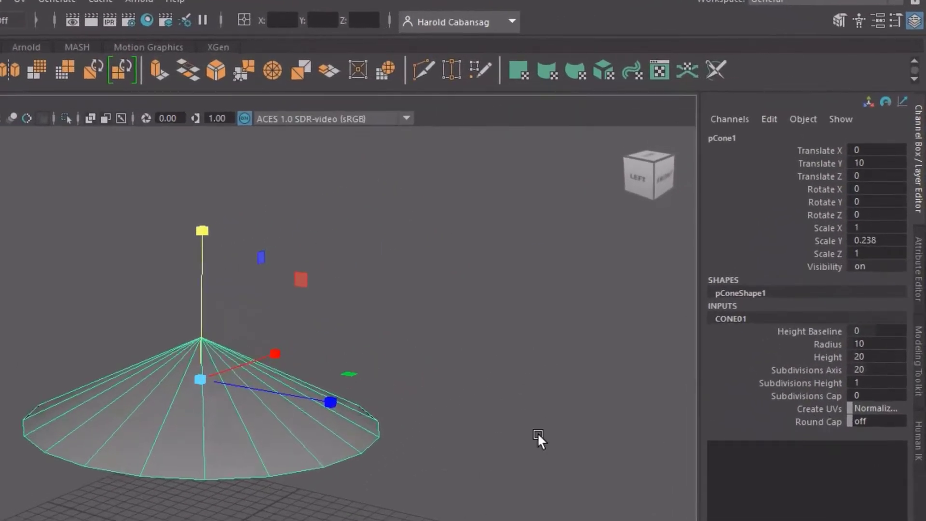
drag(322, 405, 250, 367)
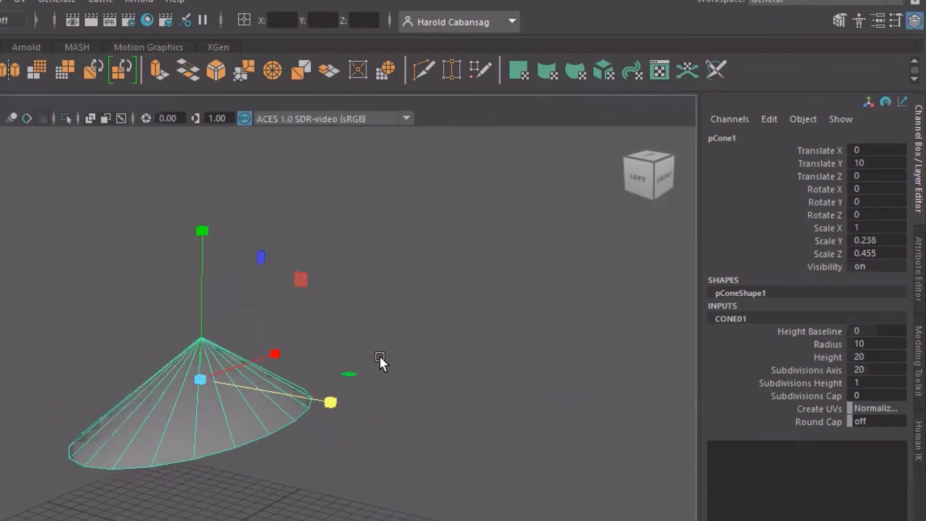
alt+drag(412, 371, 357, 458)
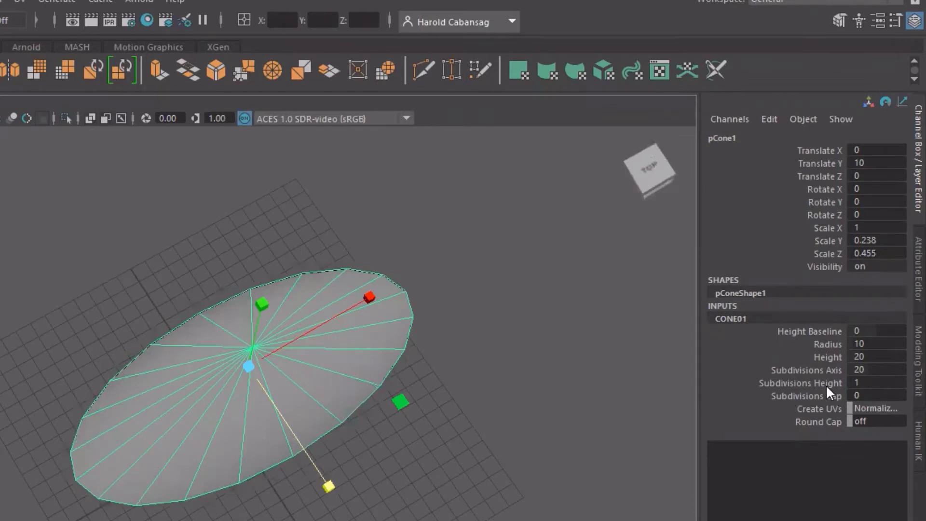
key(ctrl)
key(ctrl)
drag(400, 404, 367, 339)
drag(372, 292, 312, 307)
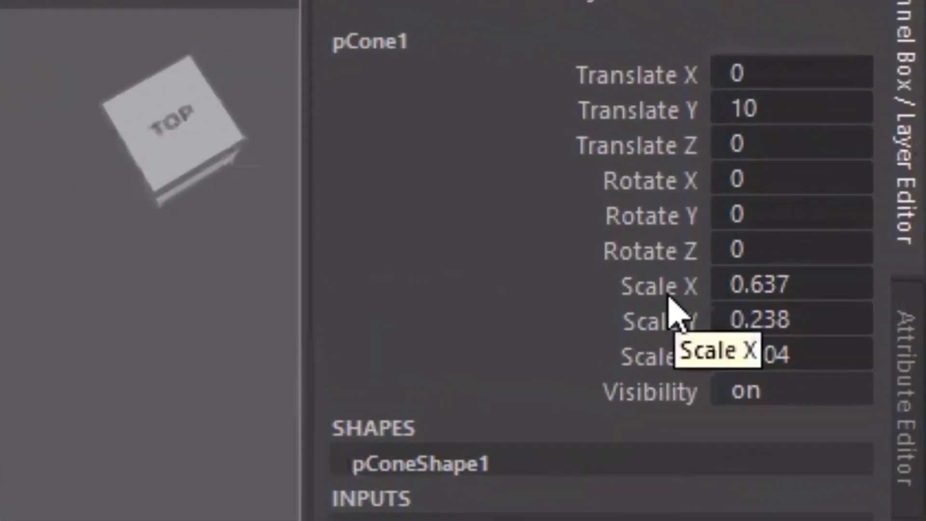
Set the cone's Scale X, Y and Z to 1 together to restore its proportions
click(692, 289)
drag(787, 299, 822, 358)
click(823, 357)
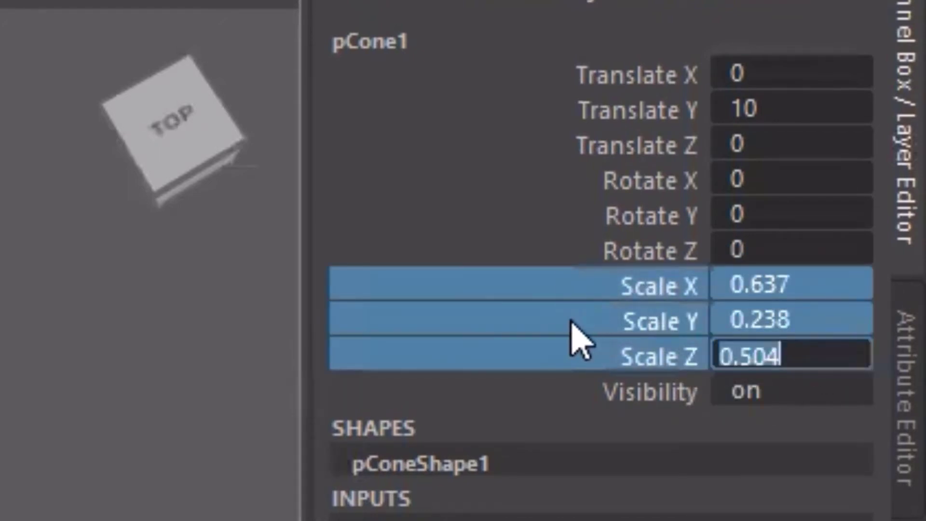
text(1)
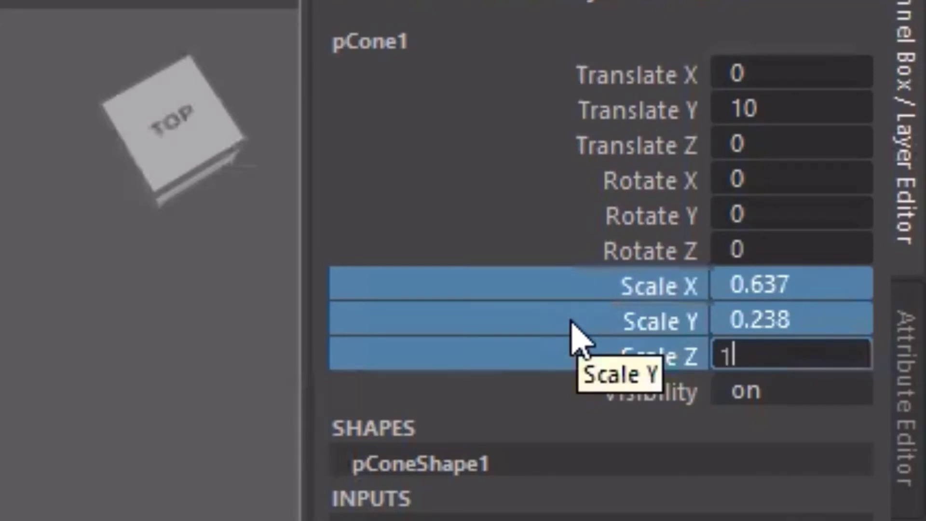
key(Return)
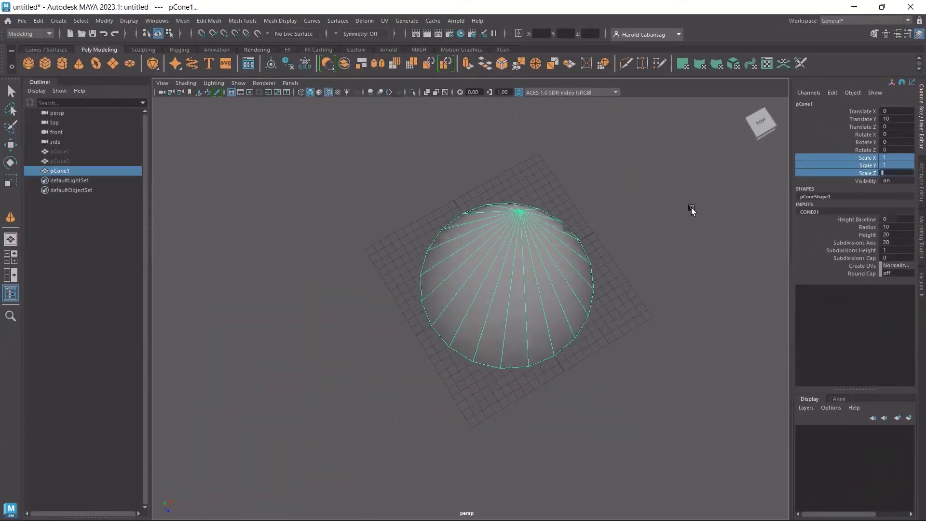
alt+drag(669, 291, 665, 269)
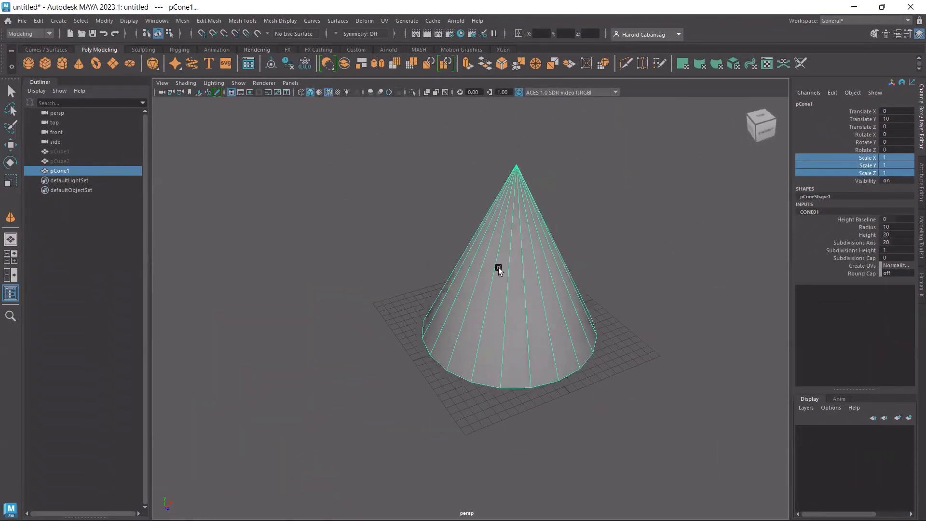
scroll(427, 257, up, 2)
scroll(427, 258, up, 1)
alt+middle_drag(426, 257, 409, 281)
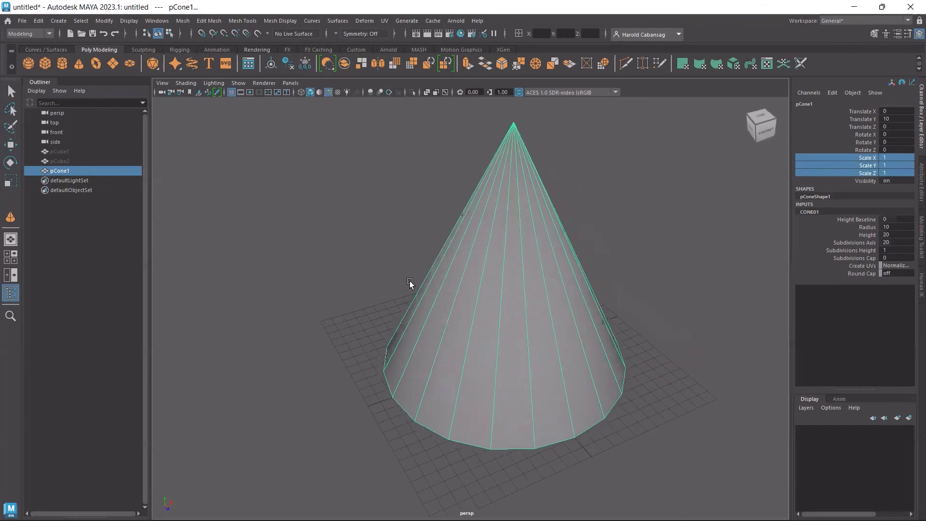